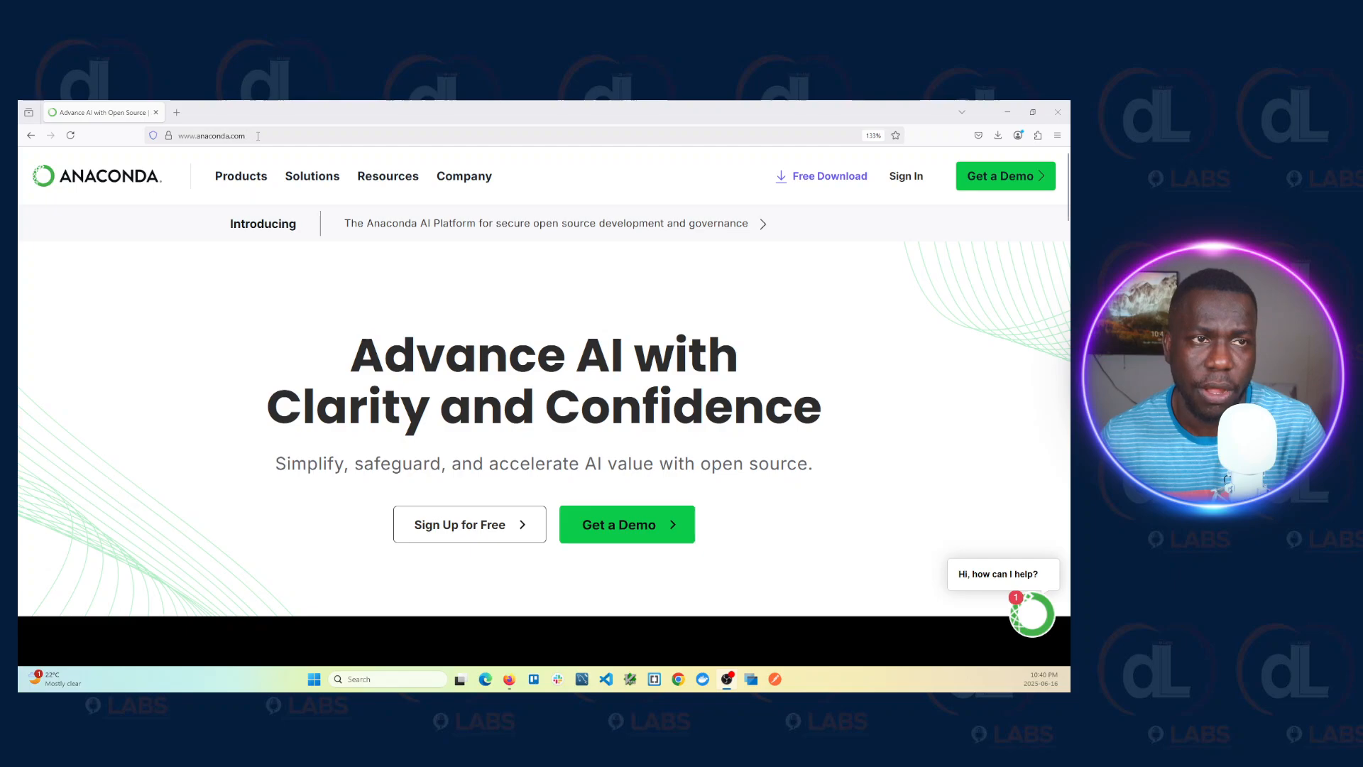
pyautogui.click(257, 135)
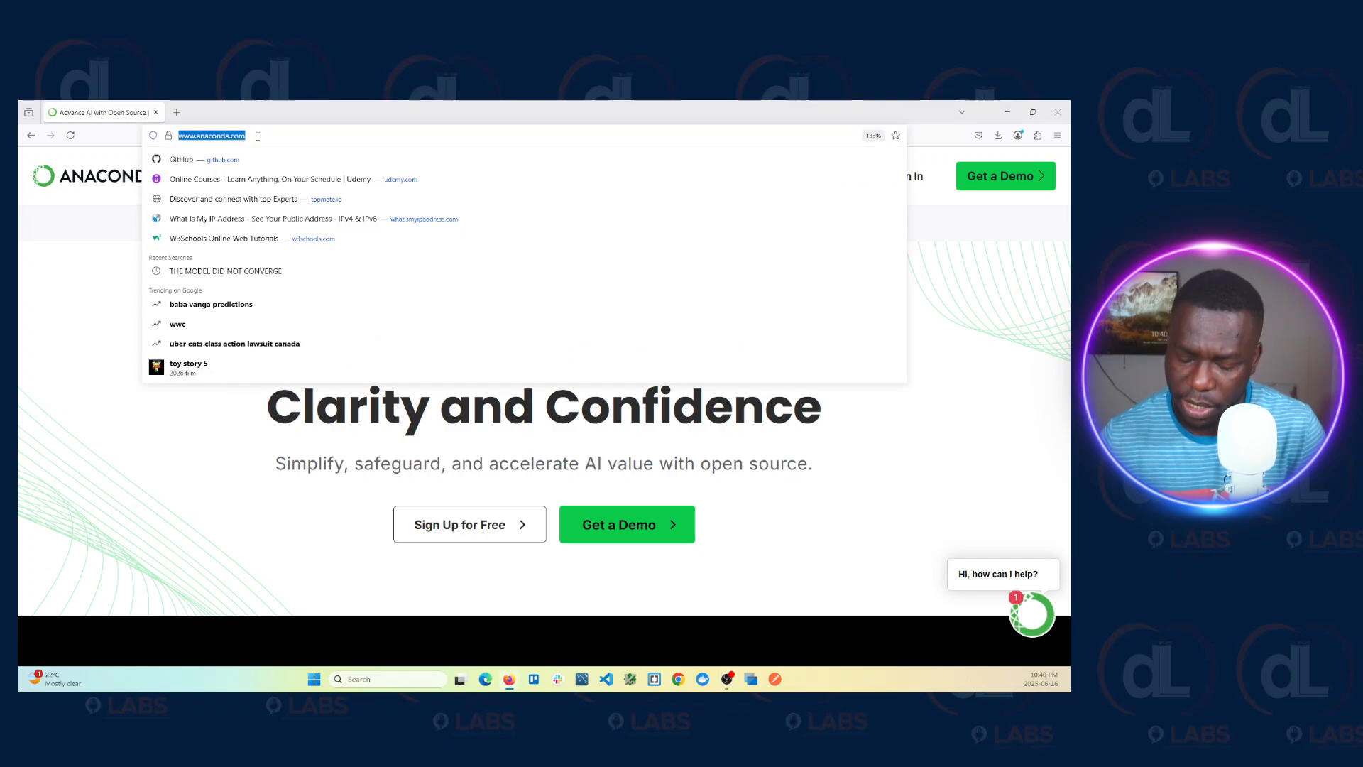
pyautogui.press('Return')
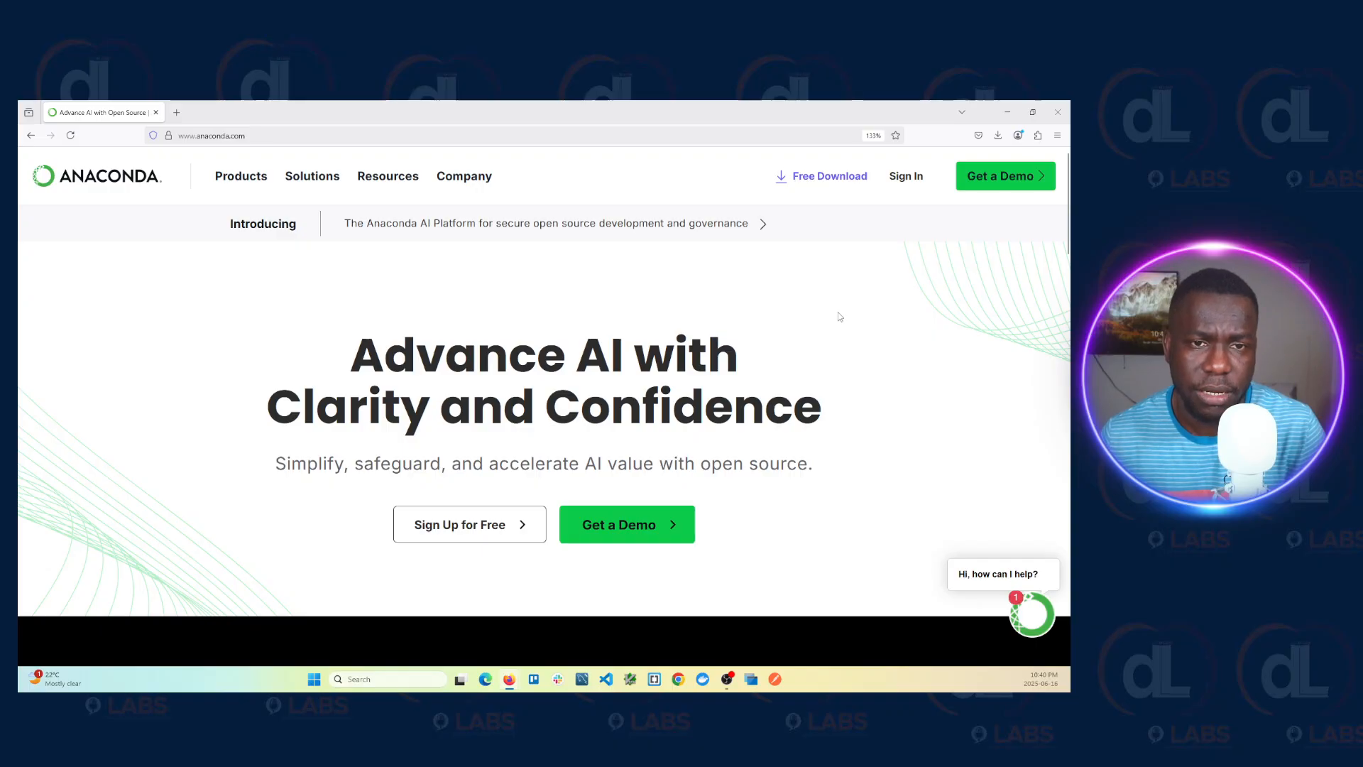
# Look through the homepage down to "Accelerate AI with Open Source Today" and highlight "Python will do for AI what it did for data science"
pyautogui.scroll(-3, 840, 316)
pyautogui.scroll(3, 767, 376)
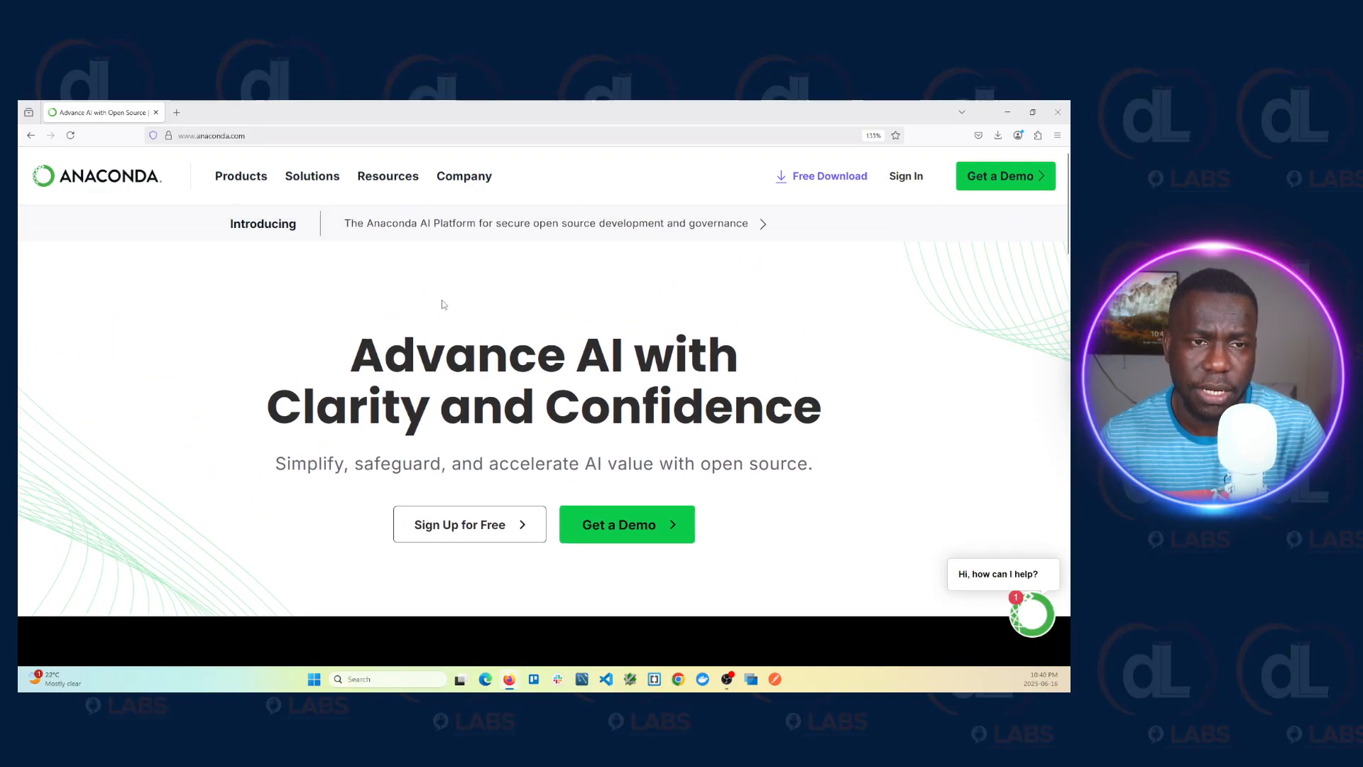
pyautogui.scroll(-2, 710, 355)
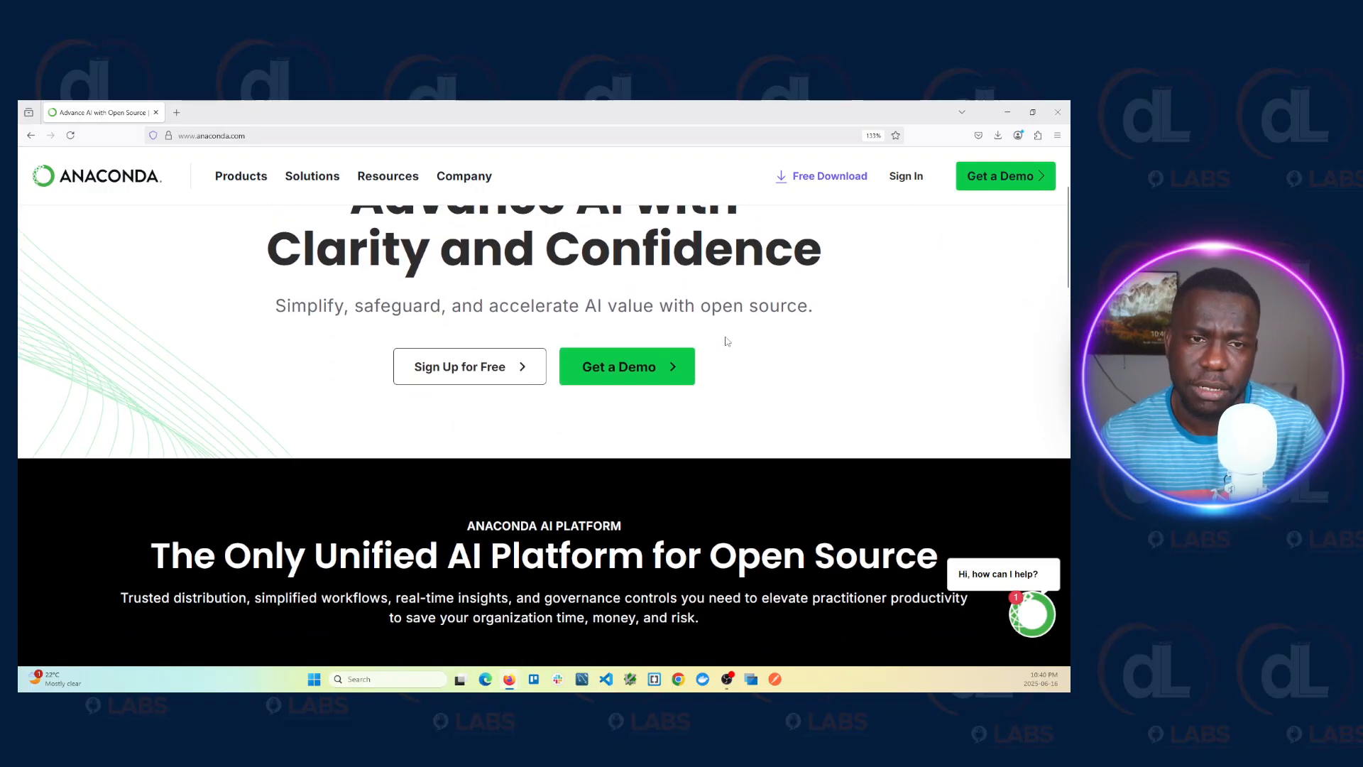
pyautogui.scroll(2, 731, 341)
pyautogui.scroll(-3, 762, 333)
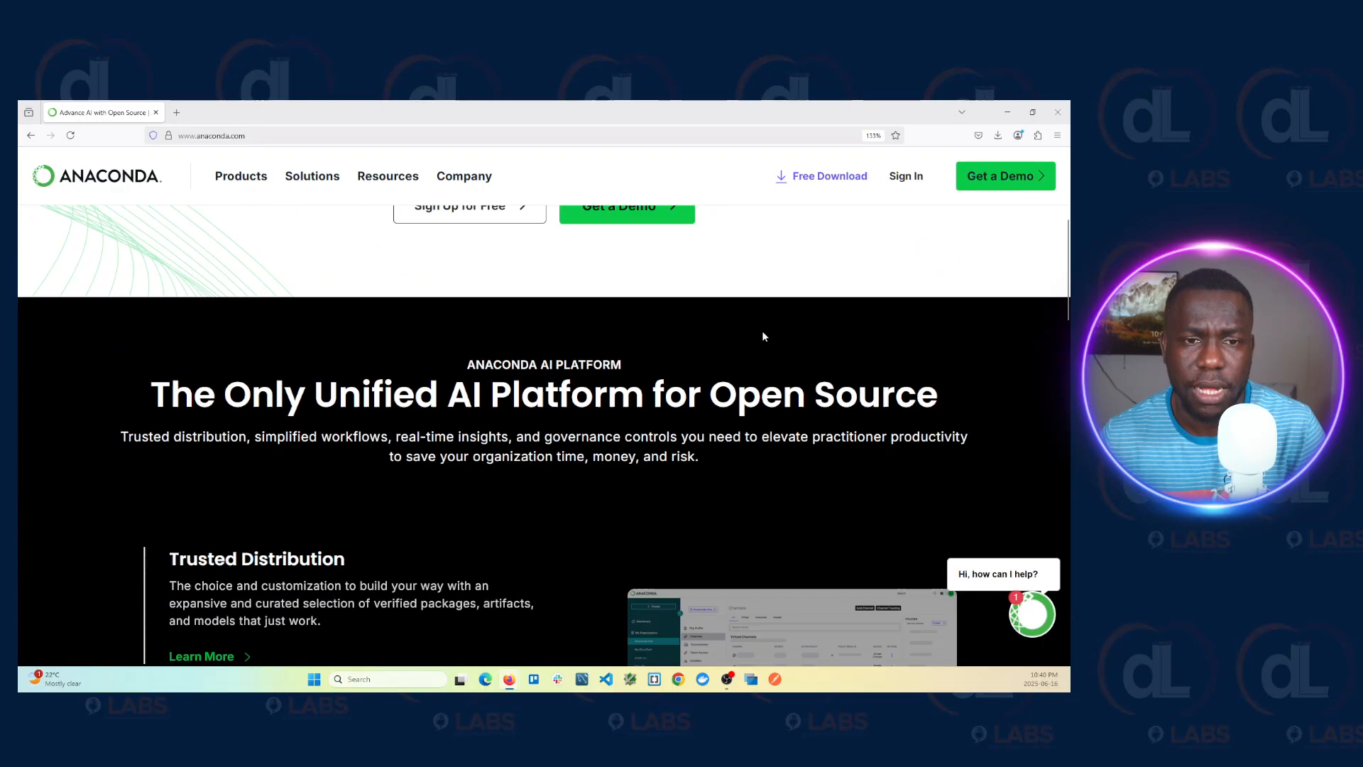
pyautogui.scroll(-4, 764, 335)
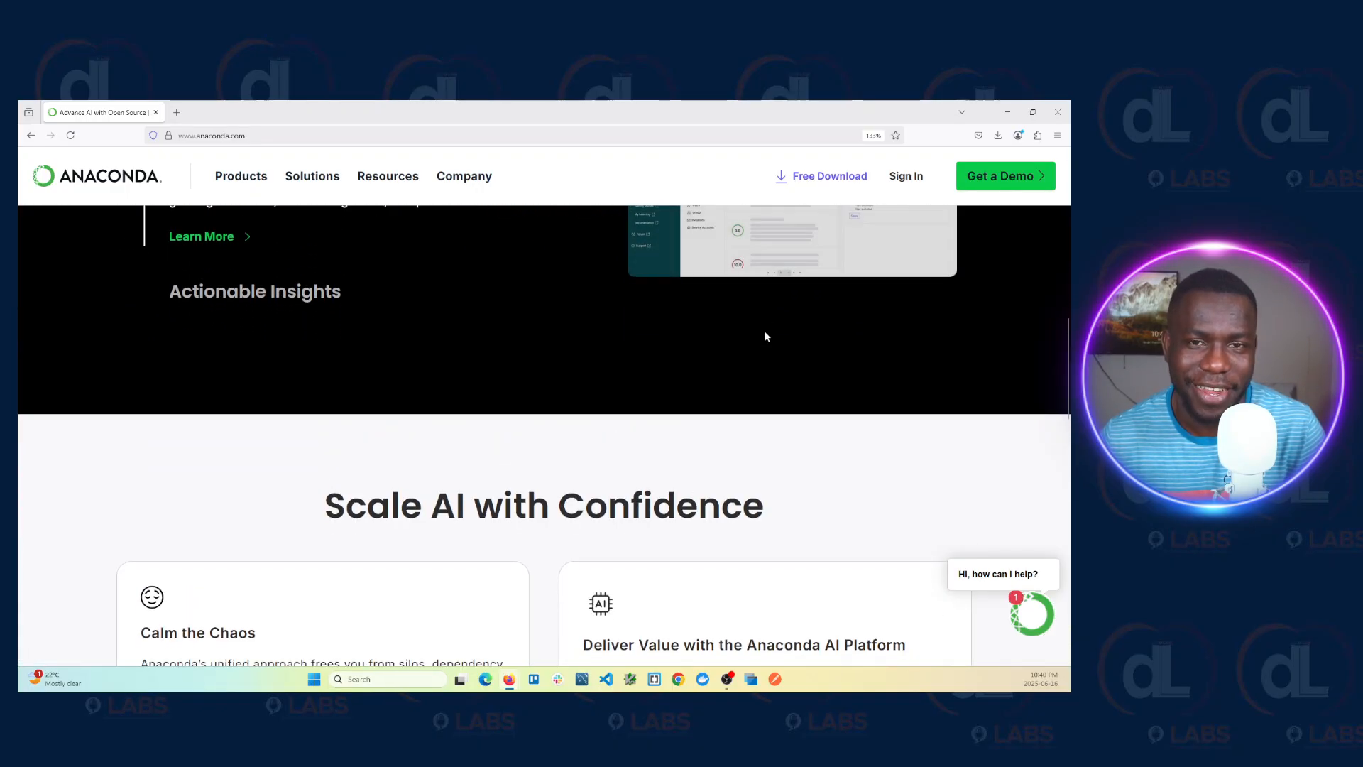
pyautogui.scroll(-2, 766, 336)
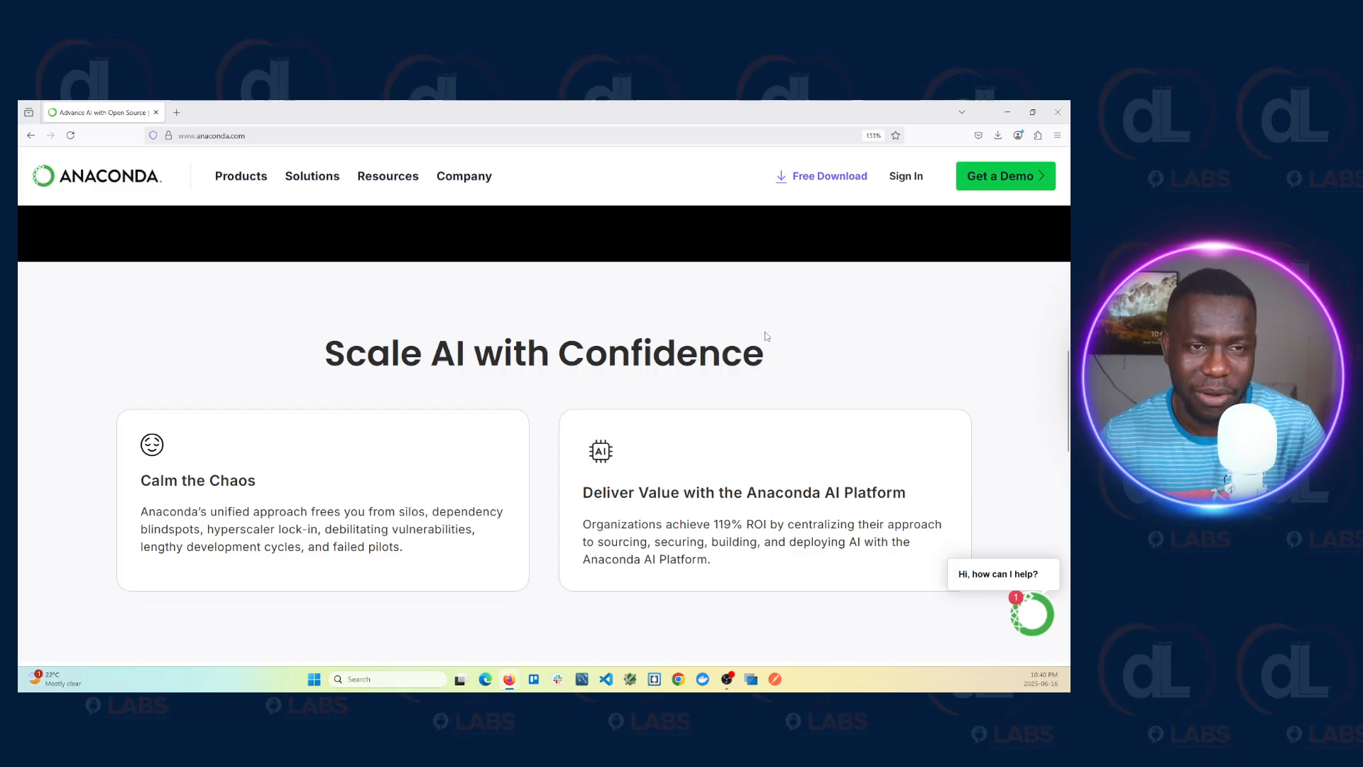
pyautogui.scroll(-1, 765, 331)
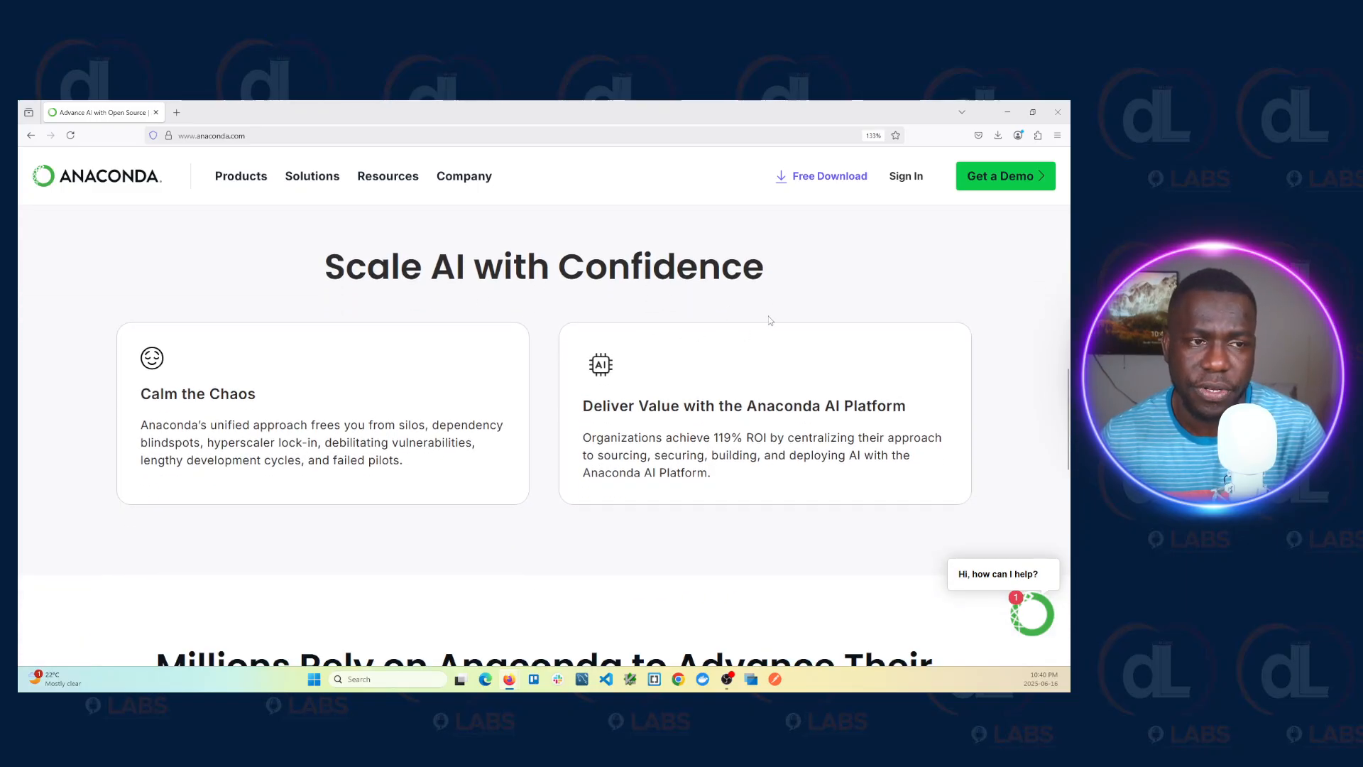
pyautogui.scroll(-4, 771, 317)
pyautogui.scroll(-8, 780, 321)
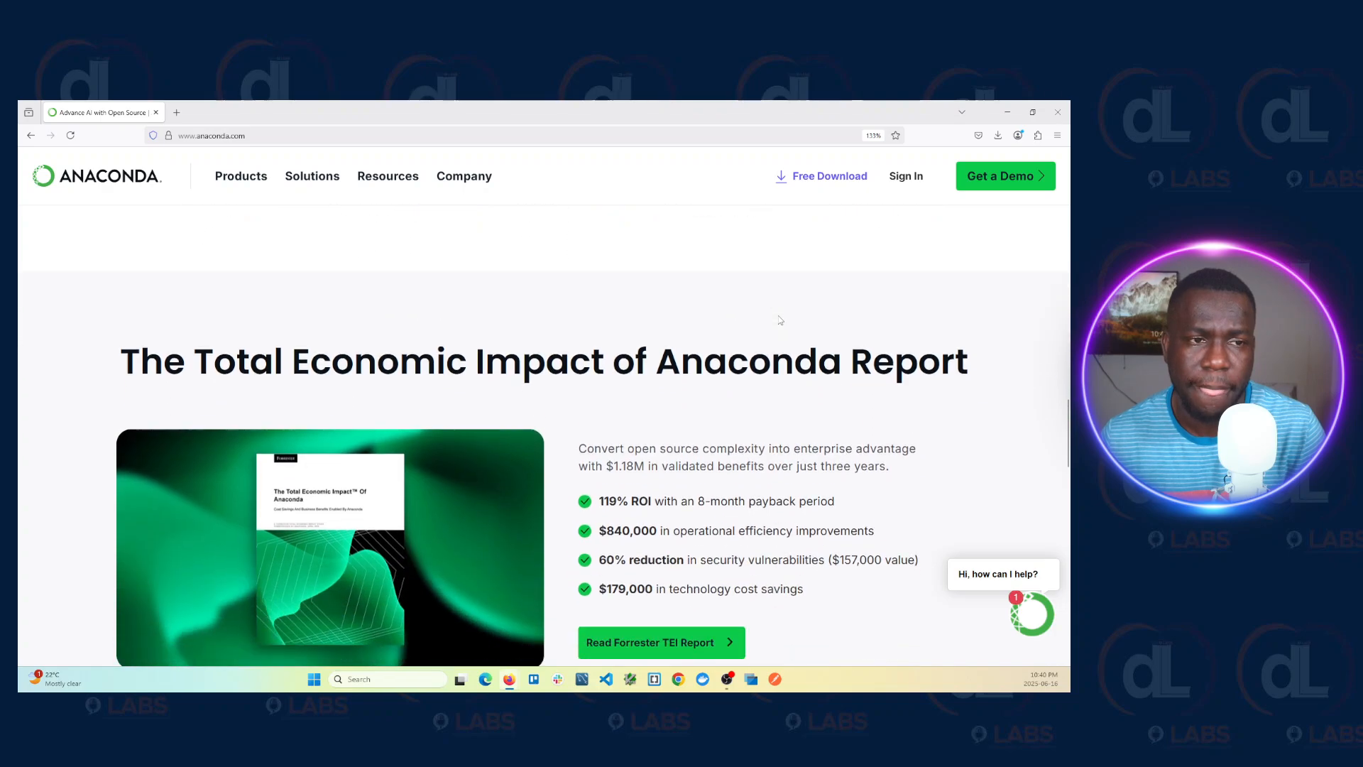
pyautogui.scroll(2, 779, 315)
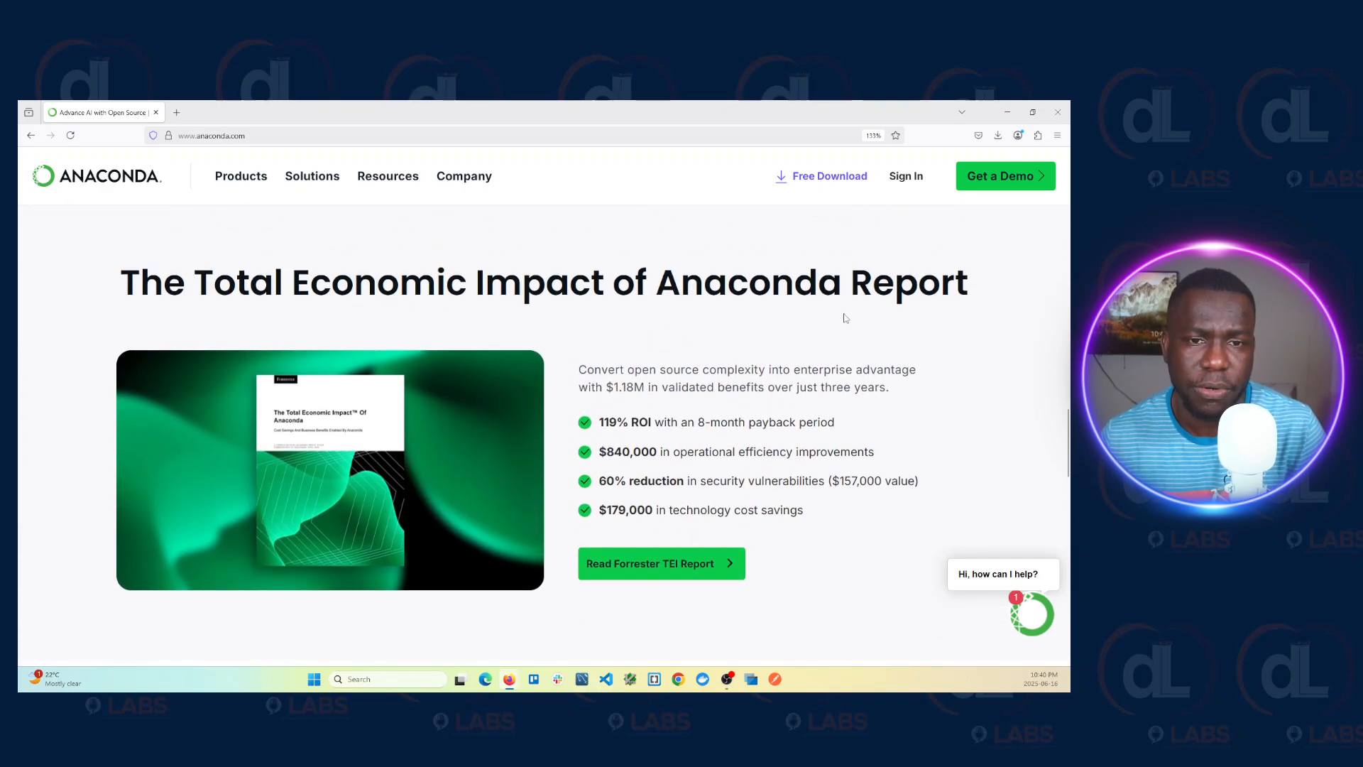
pyautogui.scroll(-1, 843, 317)
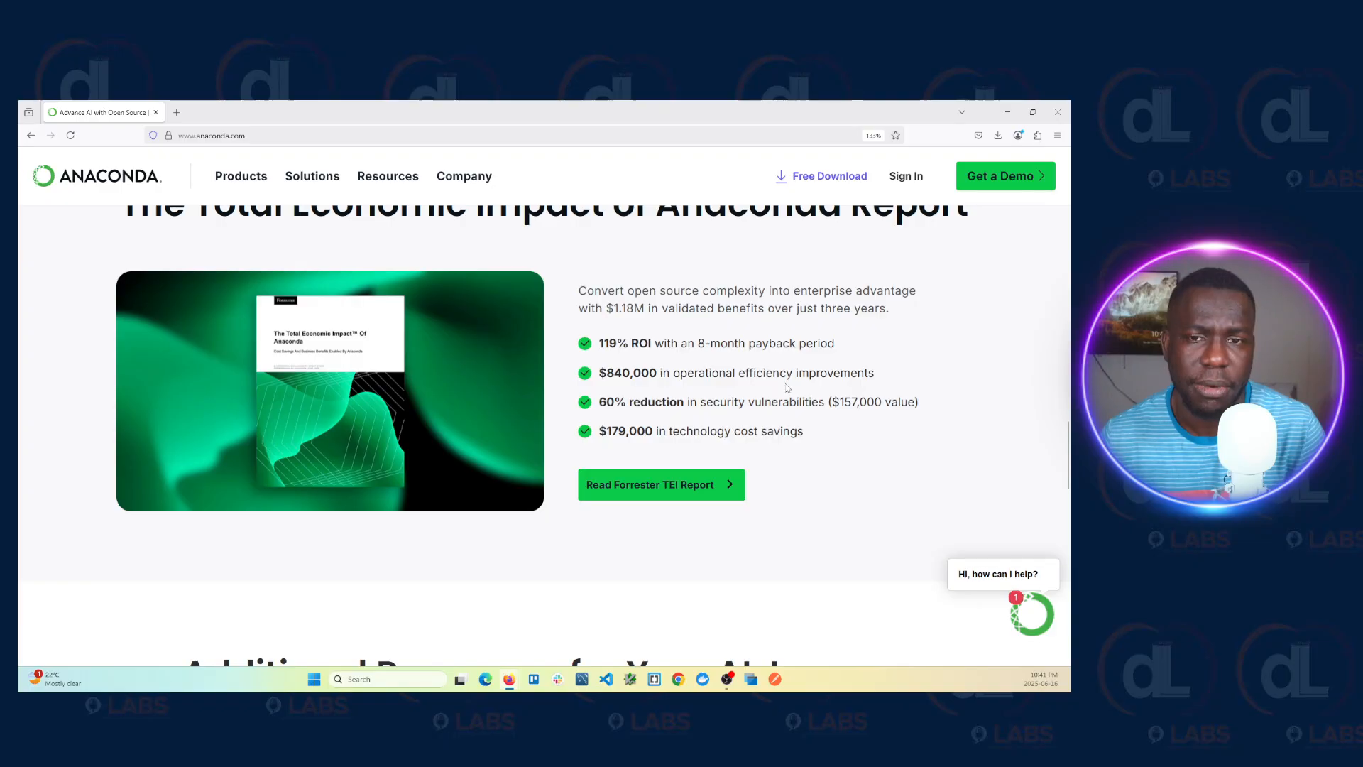
pyautogui.scroll(-7, 745, 393)
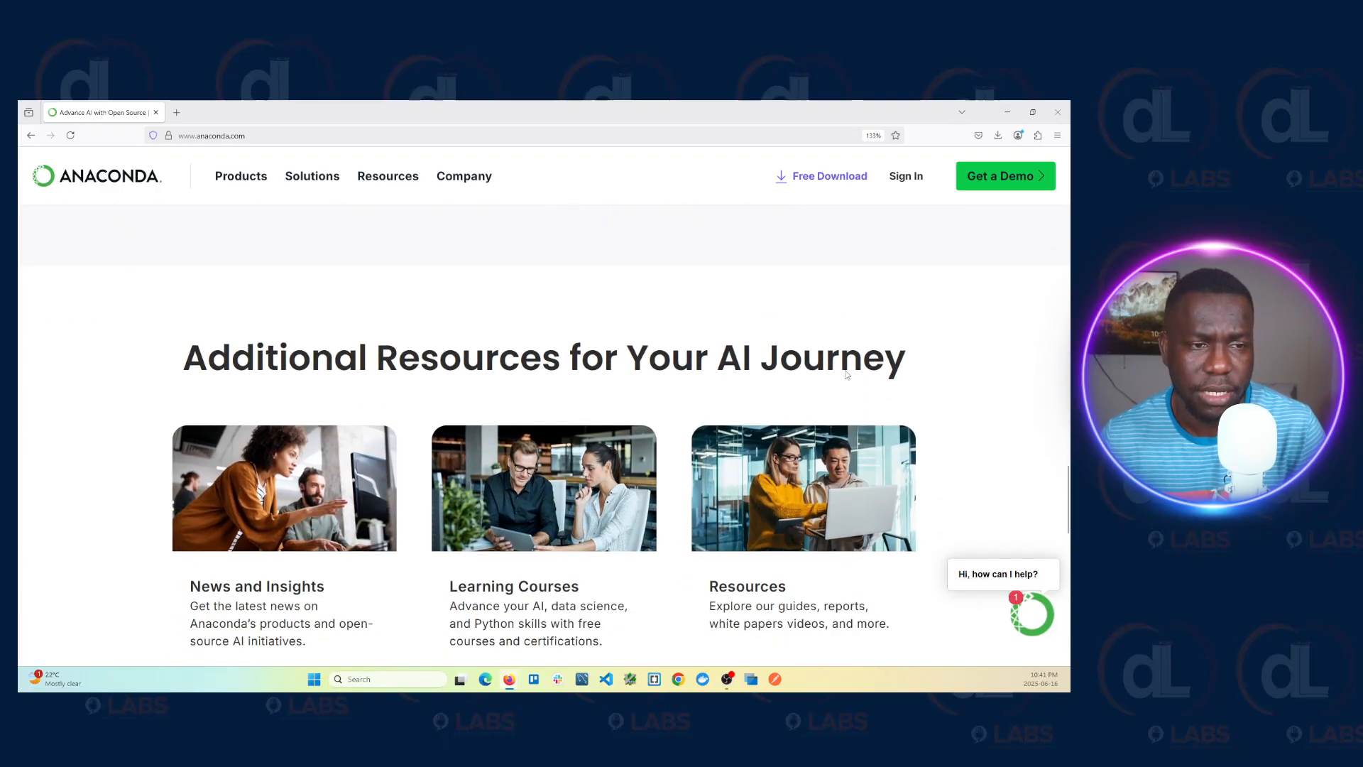
pyautogui.scroll(-5, 847, 375)
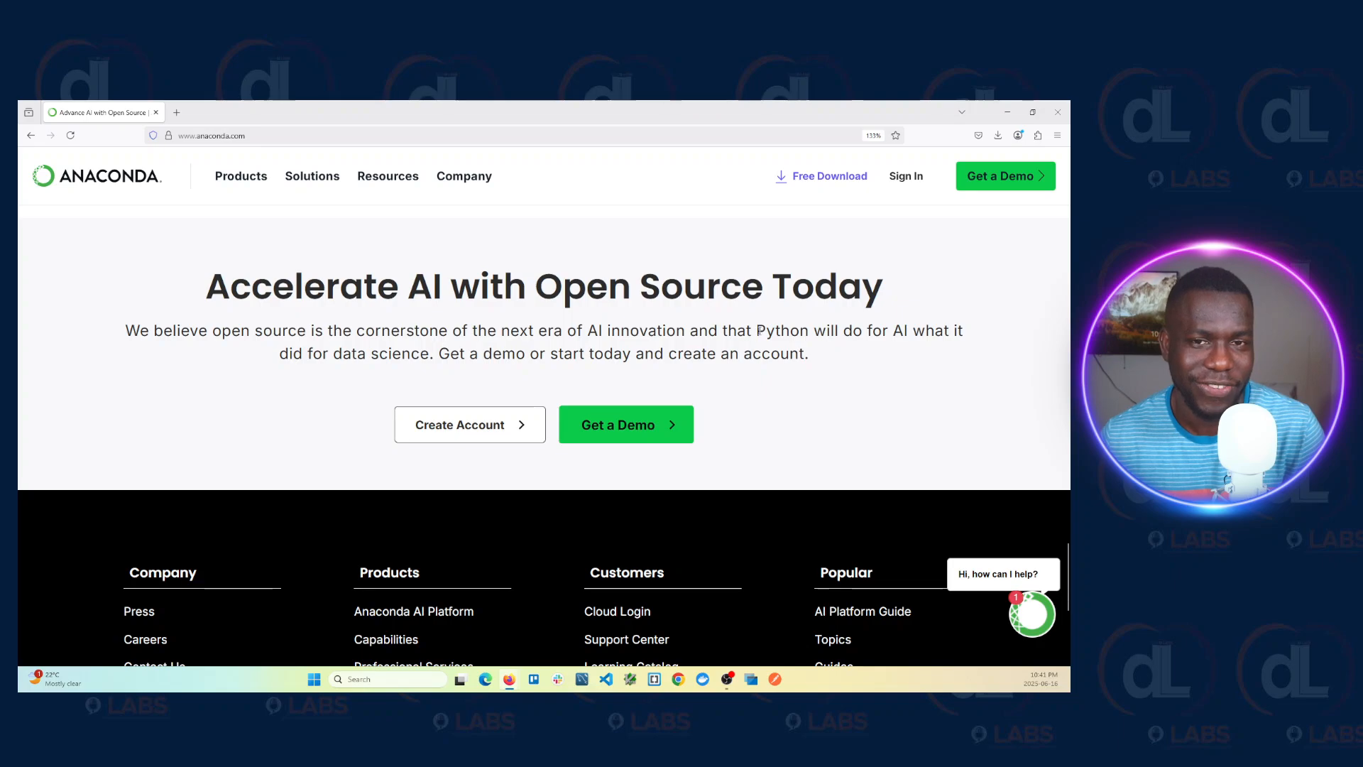
pyautogui.moveTo(757, 331); pyautogui.dragTo(429, 354)
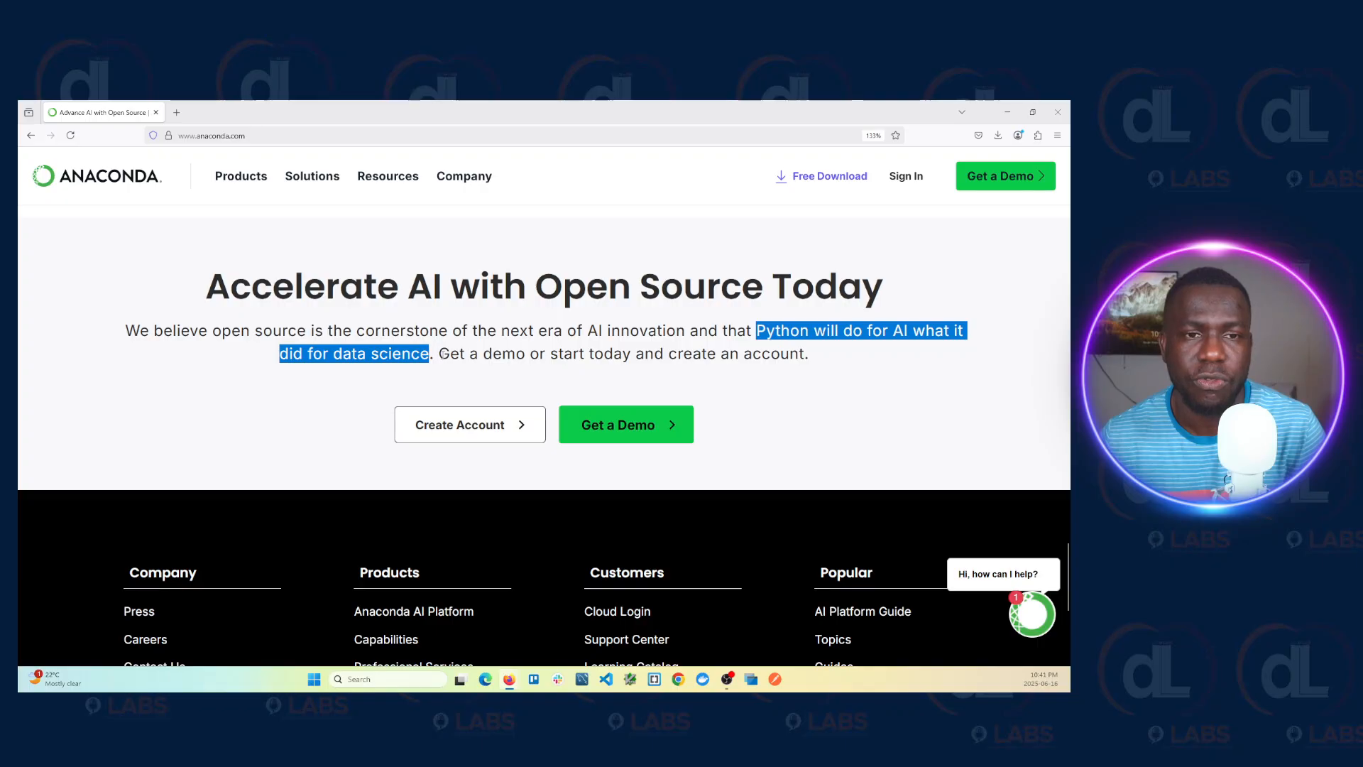
# Review the homepage footer links, the additional resources cards and the "Scale AI with Confidence" section, returning to the page's start
pyautogui.scroll(-5, 736, 353)
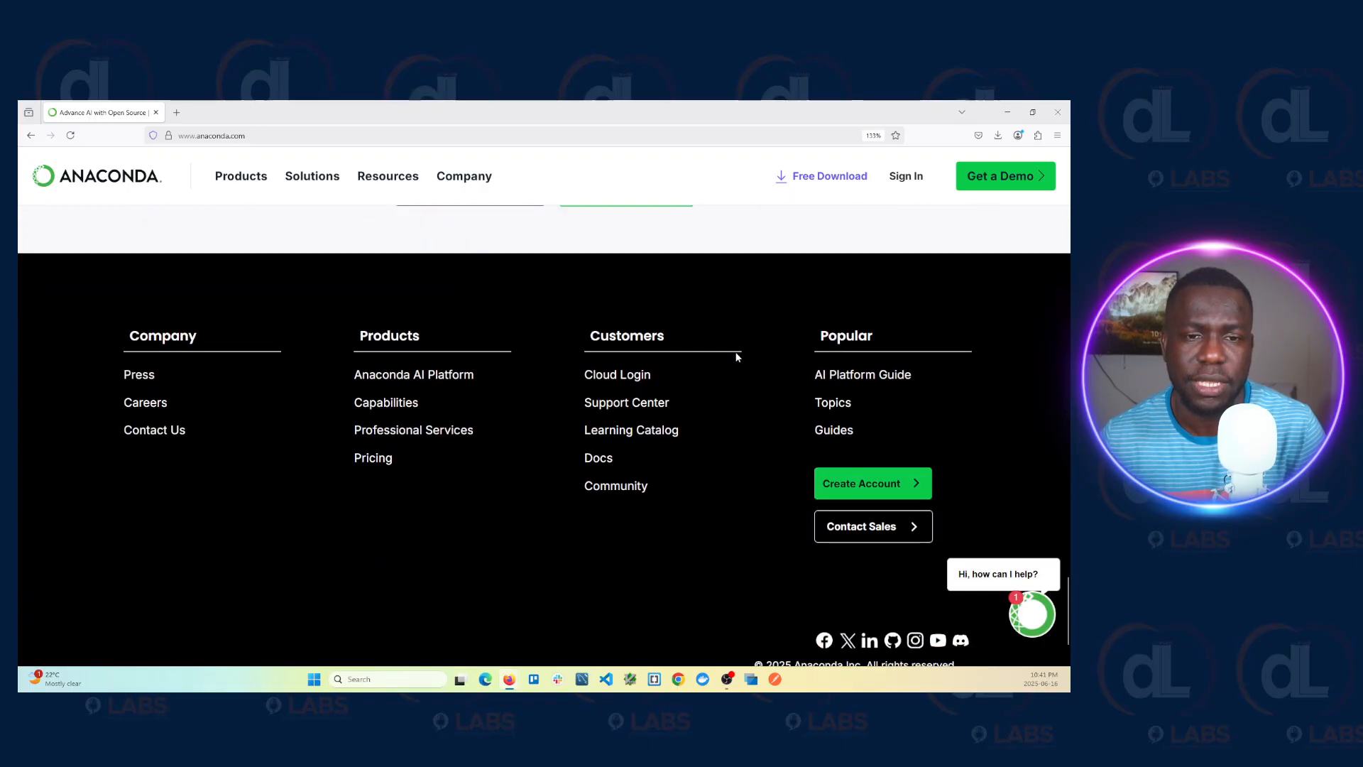
pyautogui.scroll(2, 736, 357)
pyautogui.scroll(4, 736, 357)
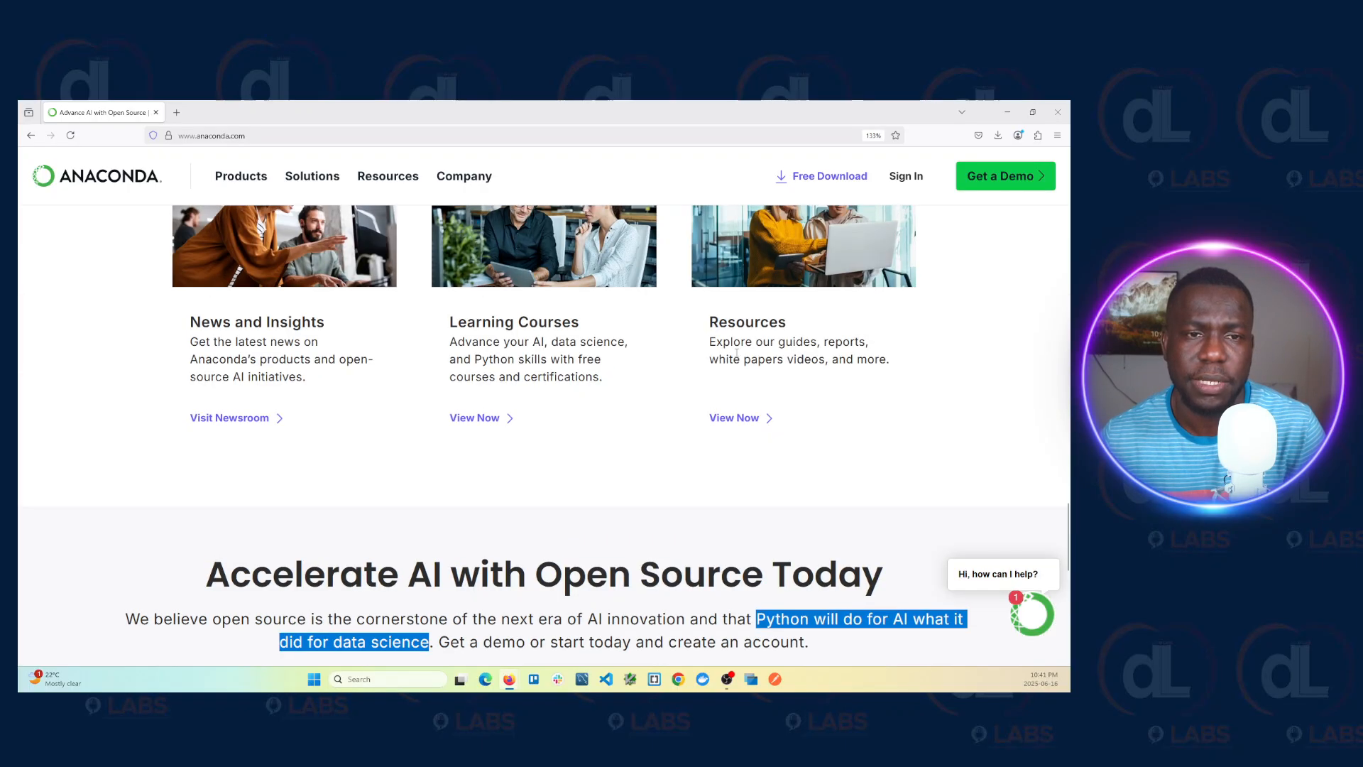
pyautogui.scroll(1, 743, 357)
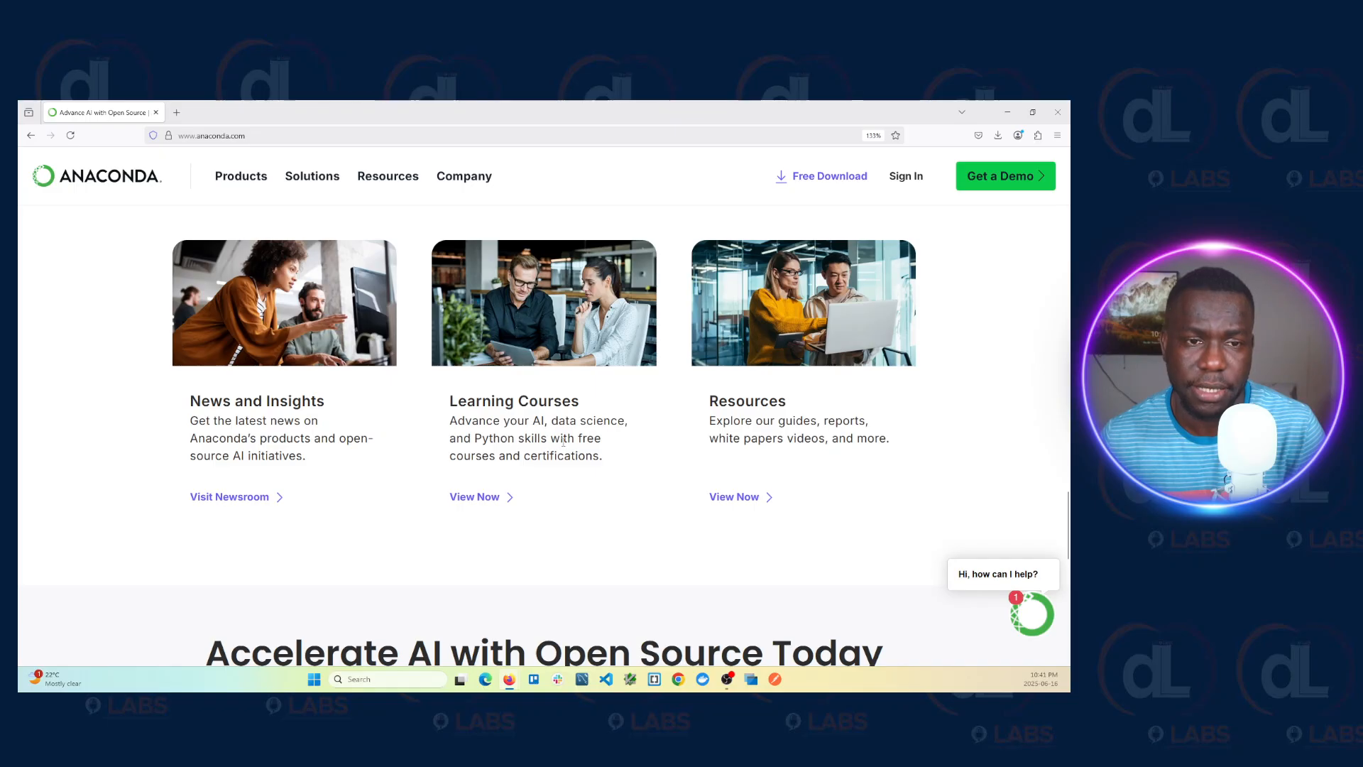
pyautogui.scroll(10, 645, 439)
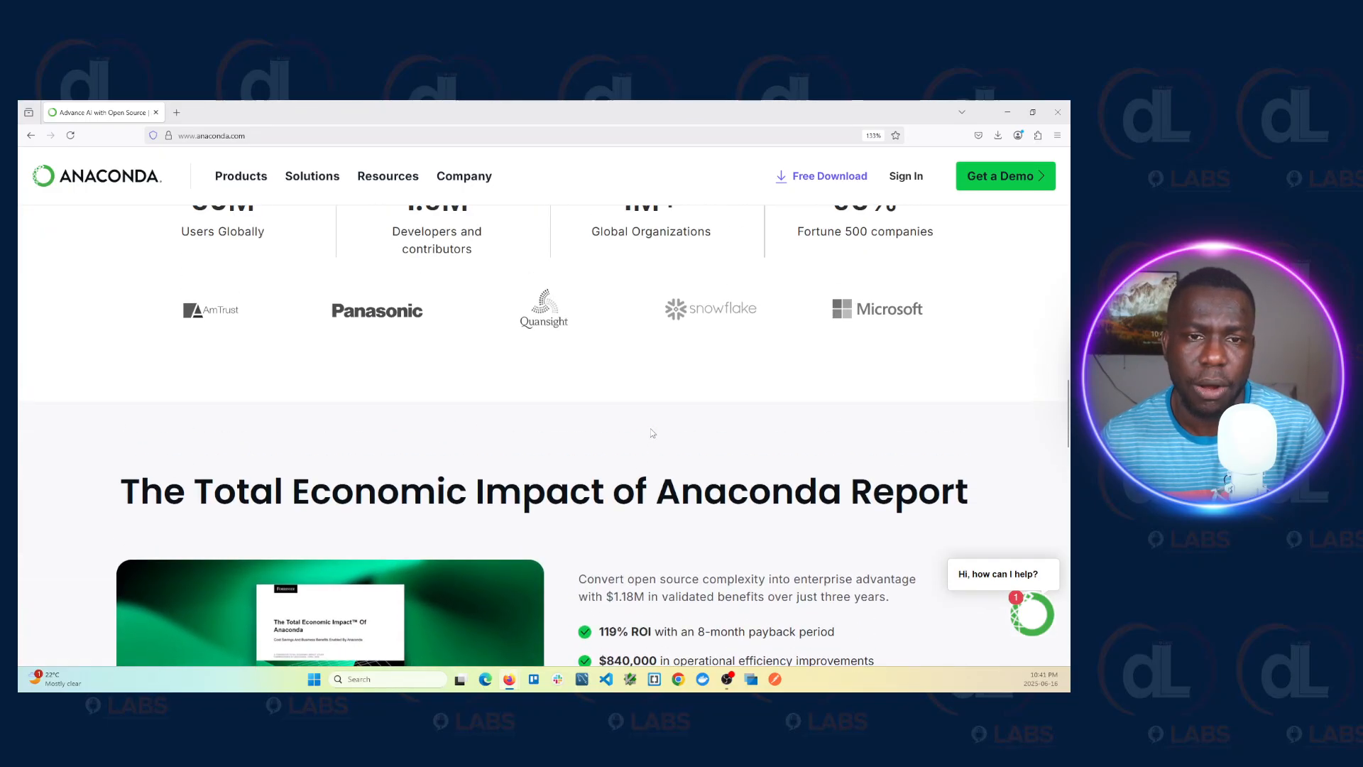
pyautogui.scroll(3, 652, 432)
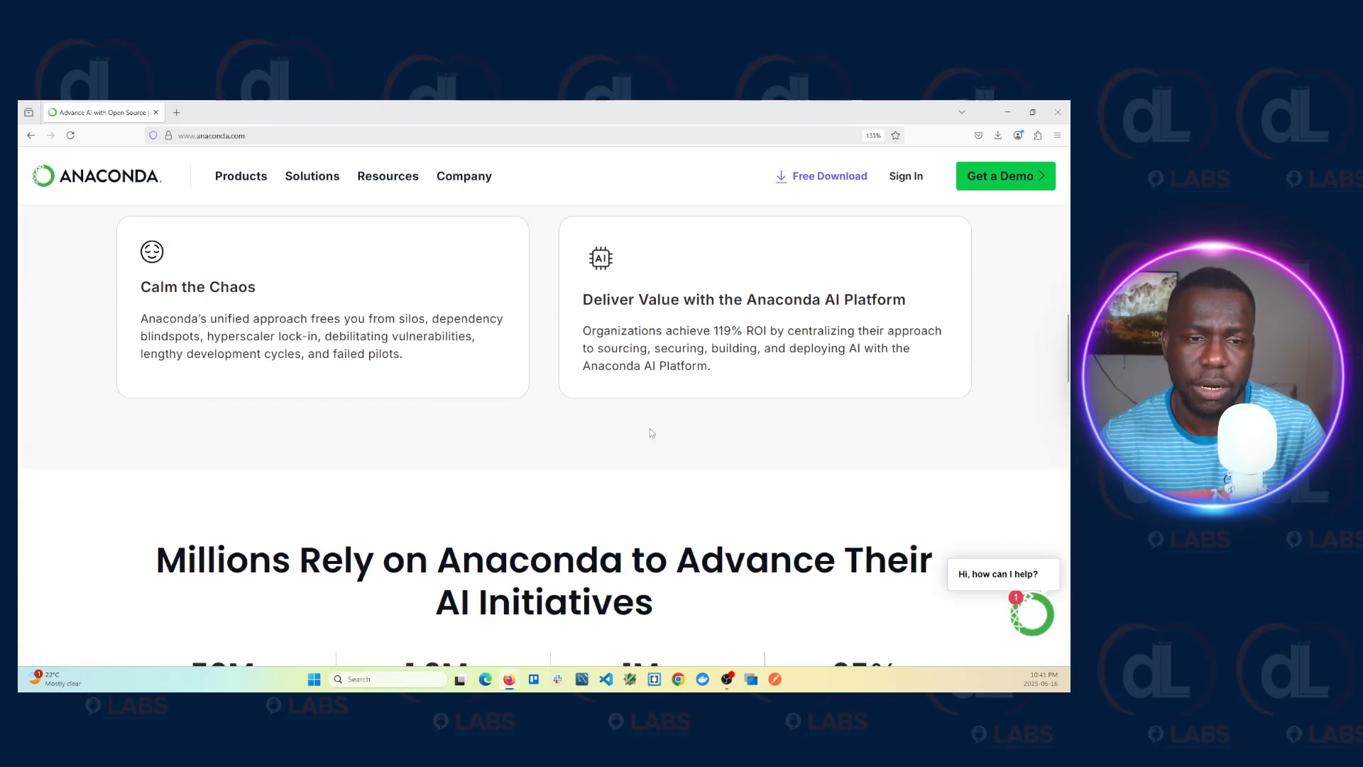
pyautogui.scroll(-1, 657, 430)
pyautogui.scroll(3, 667, 419)
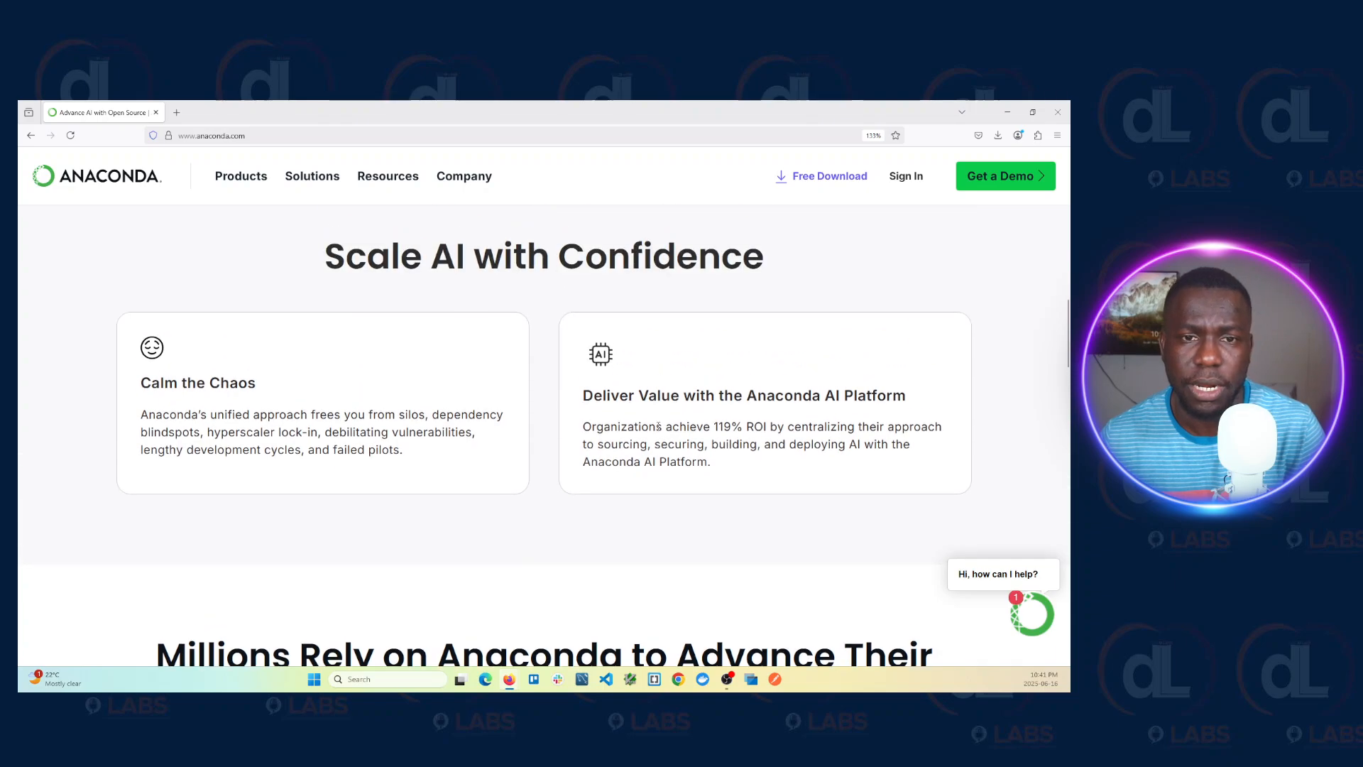
pyautogui.scroll(2, 679, 409)
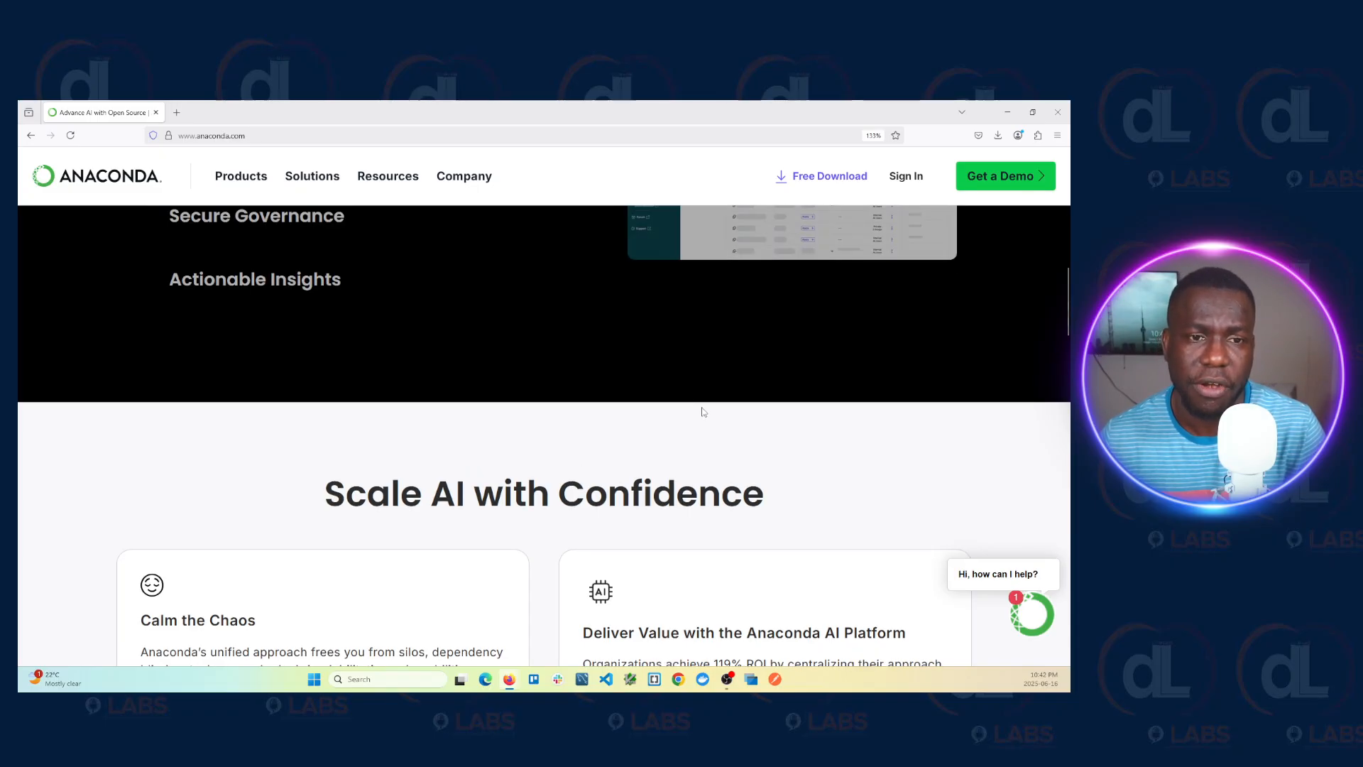
pyautogui.scroll(1, 702, 415)
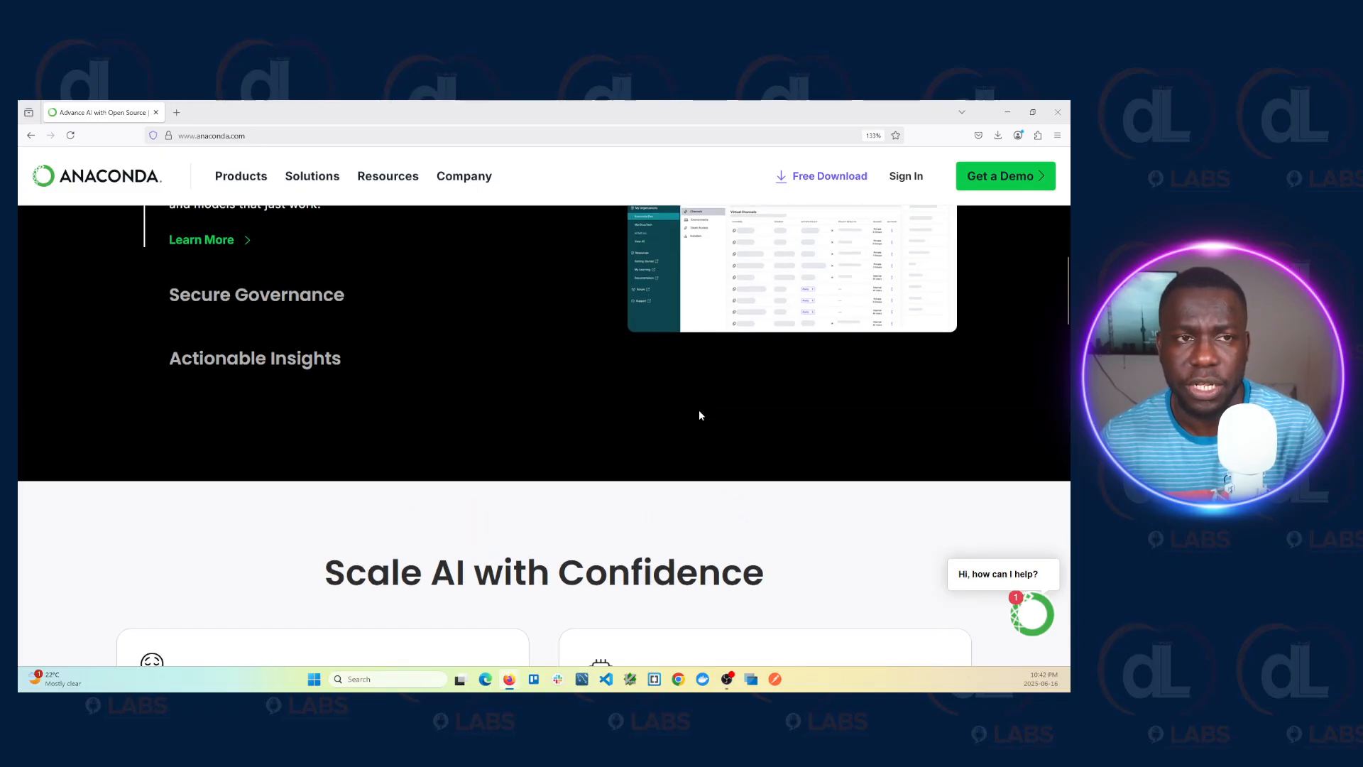
pyautogui.scroll(9, 699, 411)
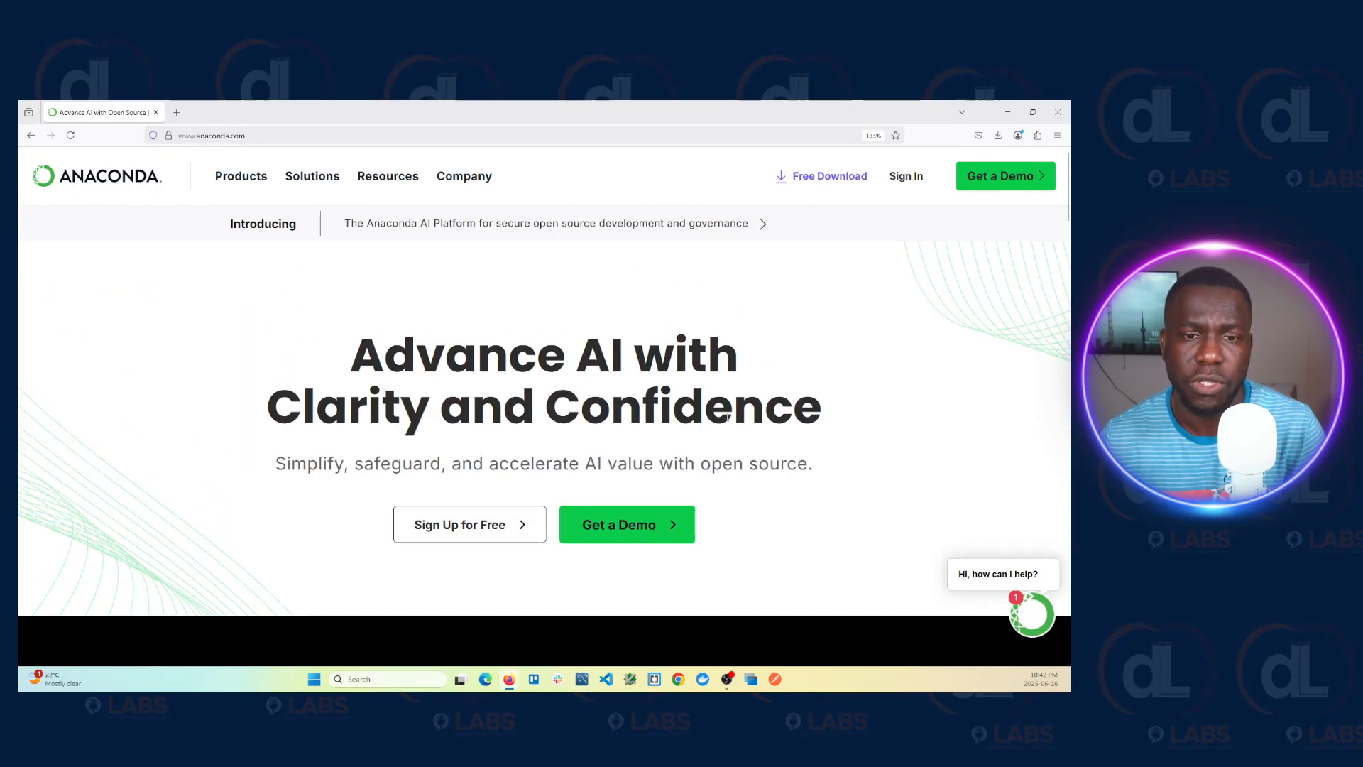
# Open the free Distribution download page and submit its registration form with the e-mail address and consent to receive communication from Anaconda
pyautogui.click(822, 178)
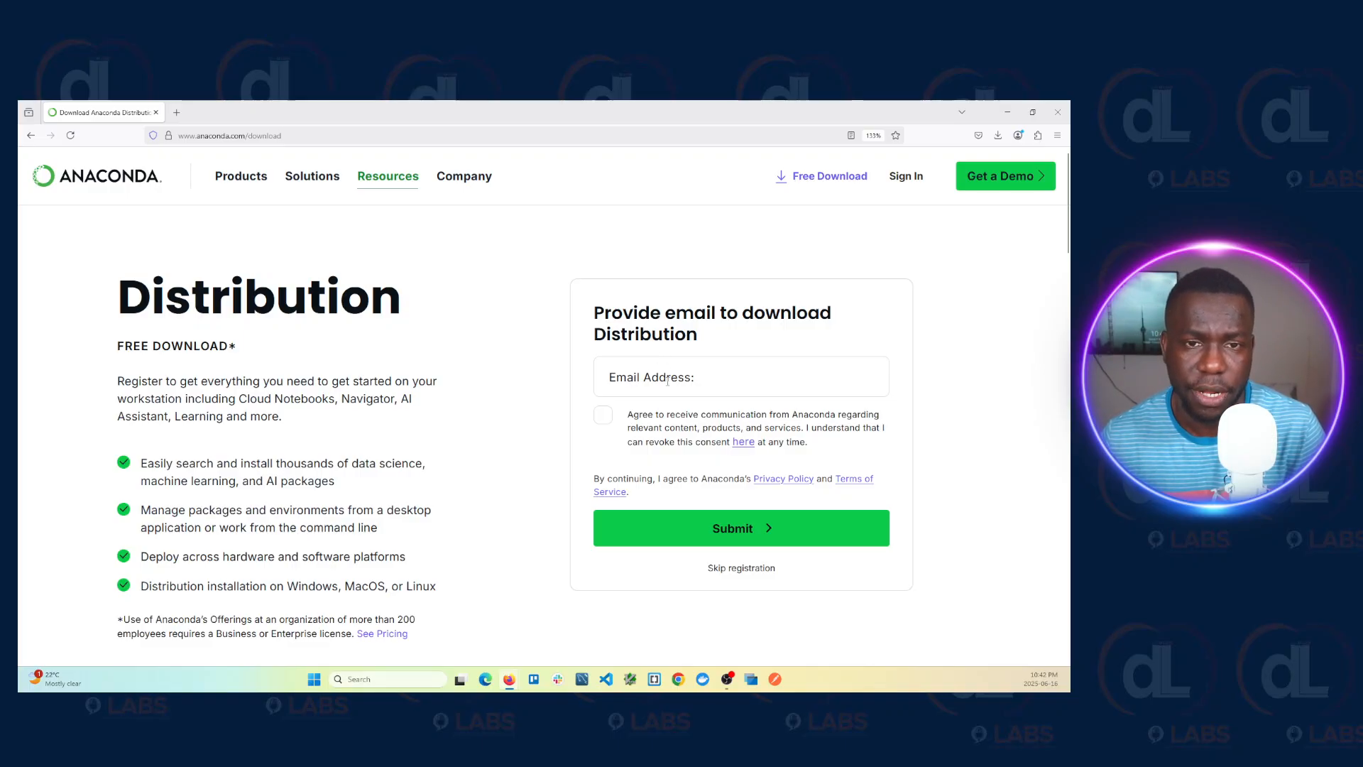
pyautogui.click(666, 377)
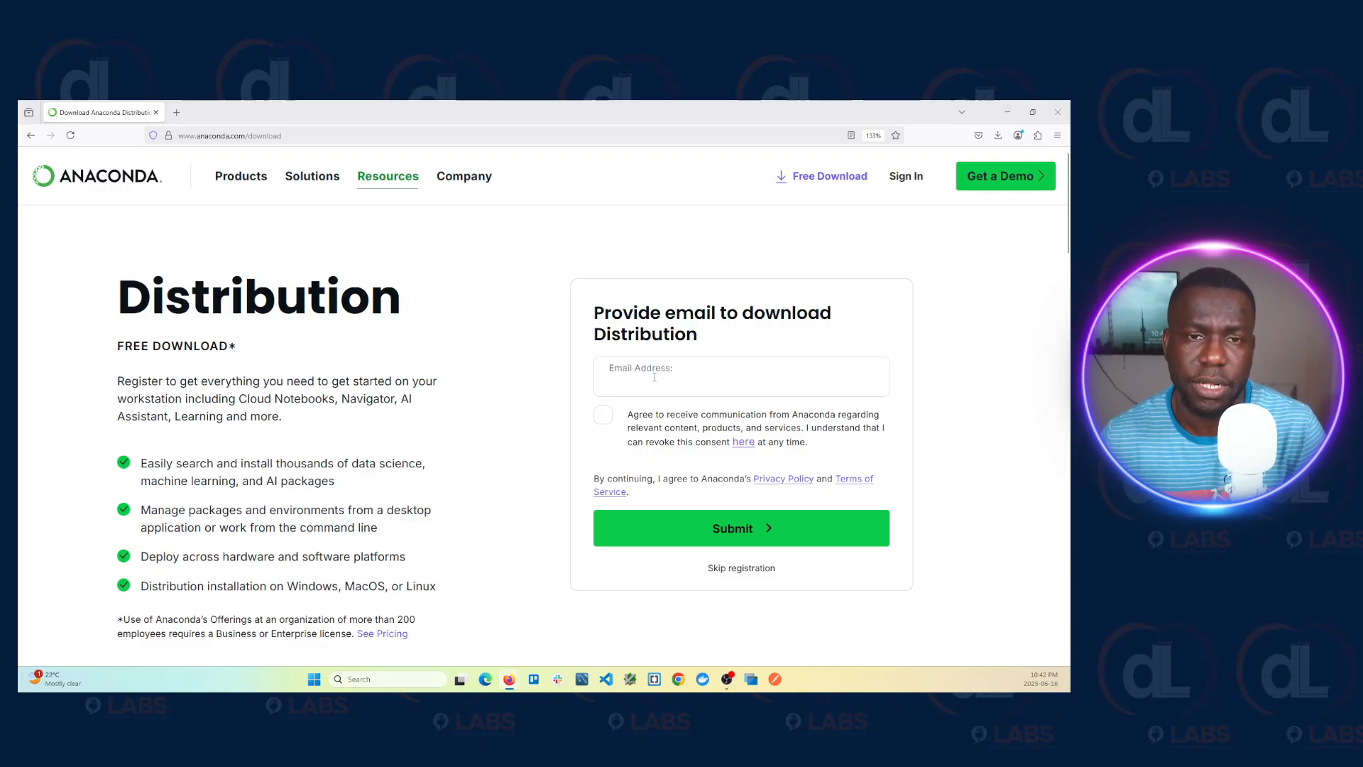
pyautogui.click(661, 381)
pyautogui.click(660, 382)
pyautogui.click(661, 381)
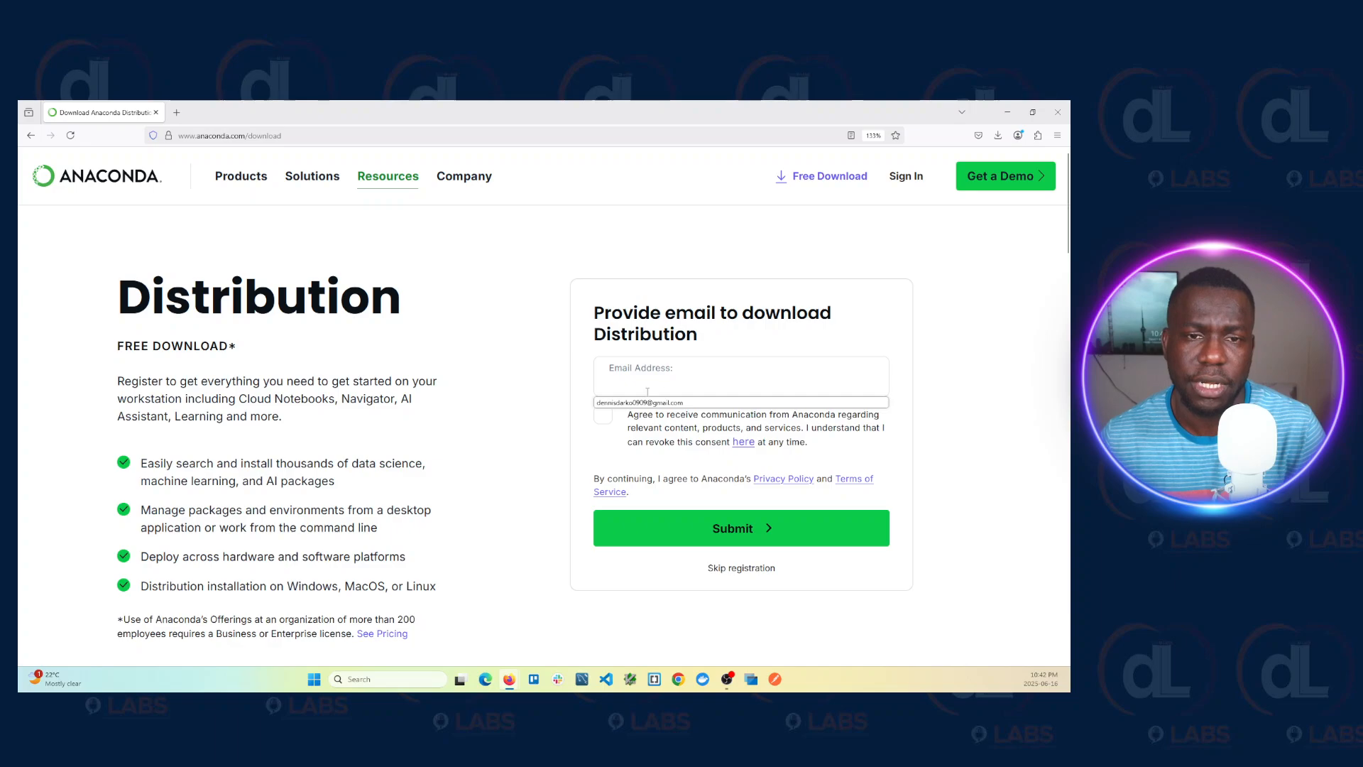
pyautogui.click(649, 402)
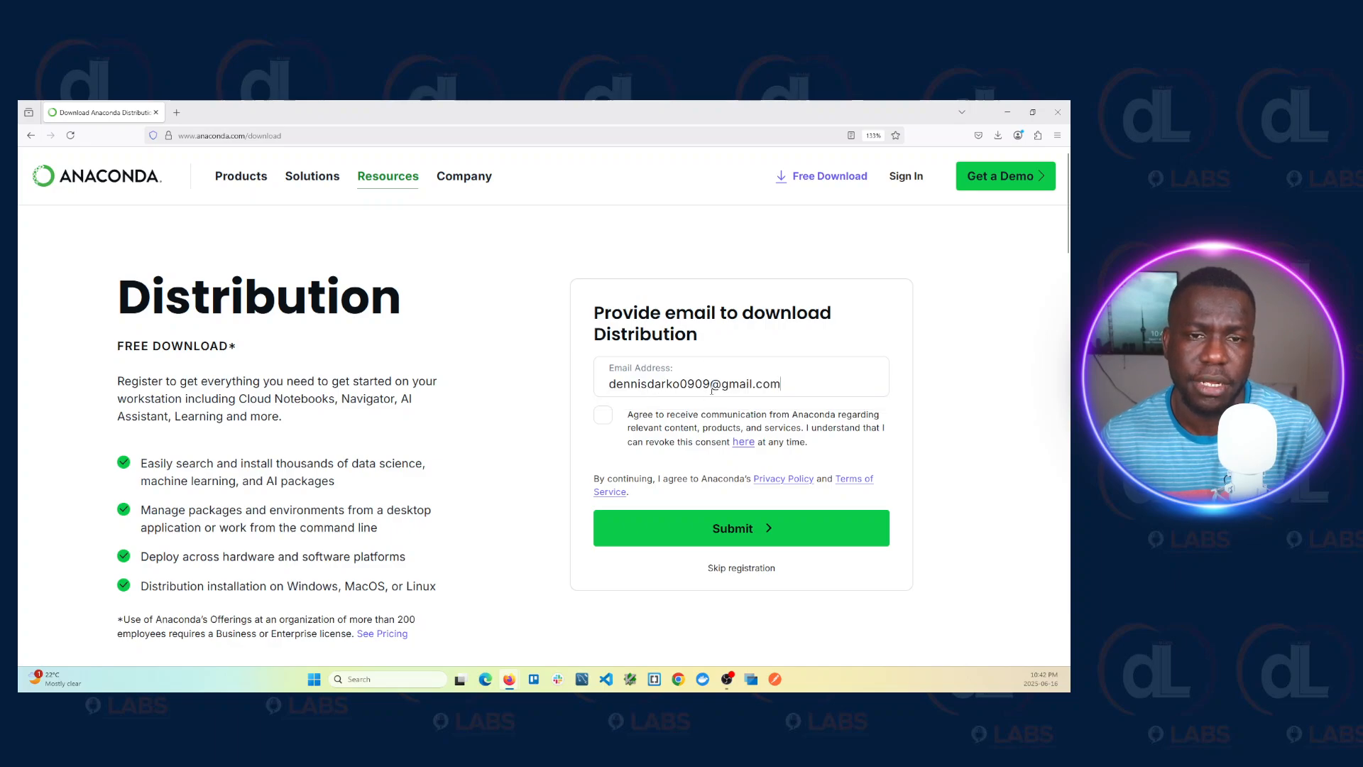
pyautogui.click(603, 416)
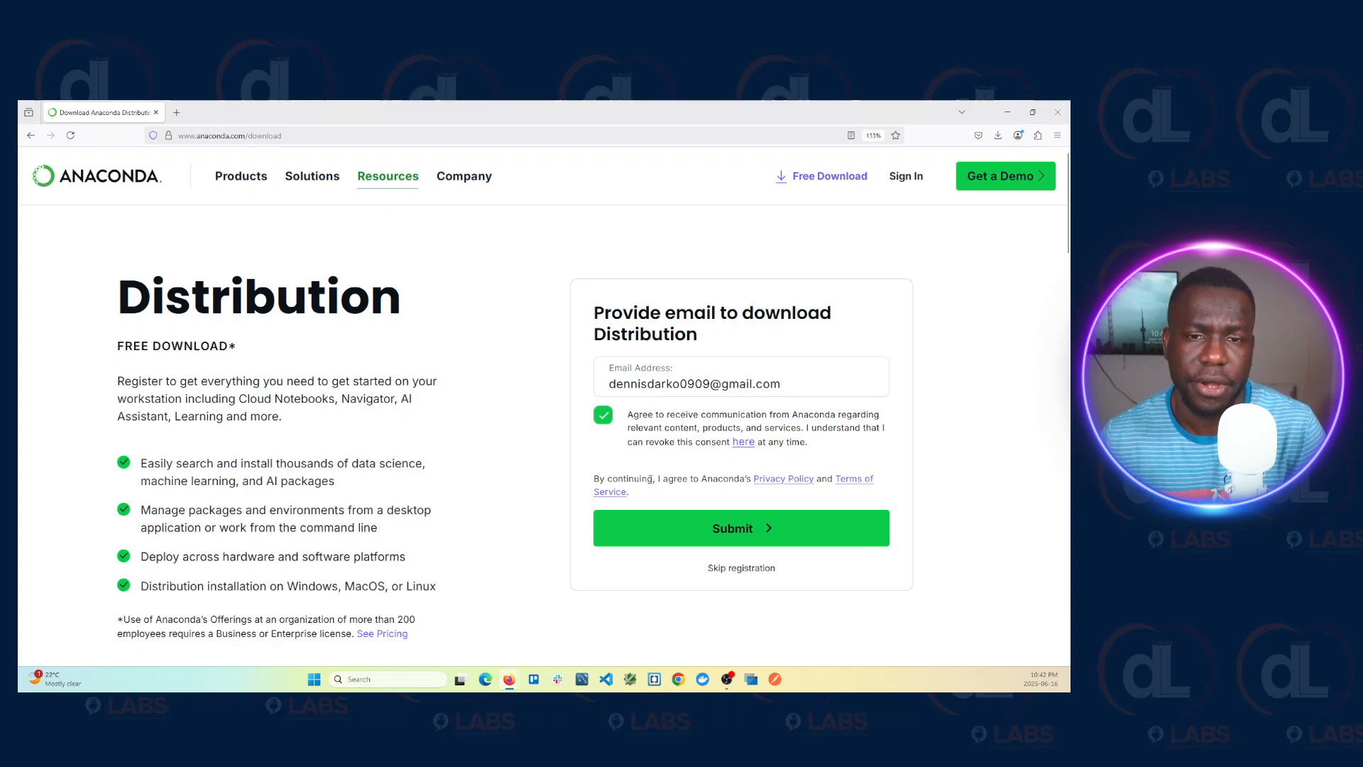
pyautogui.click(743, 529)
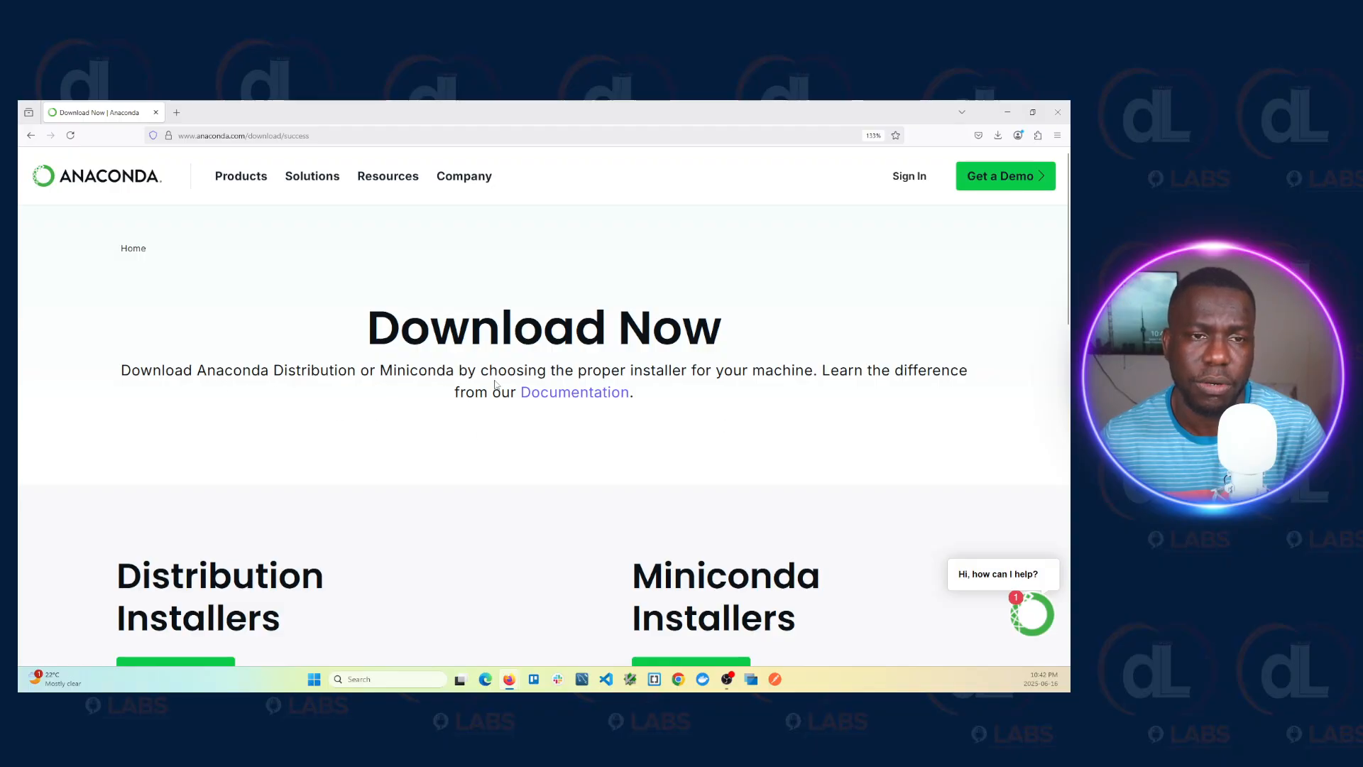
# Review the Distribution installers offered for Windows, Mac and Linux on the Download Now page
pyautogui.scroll(-5, 706, 392)
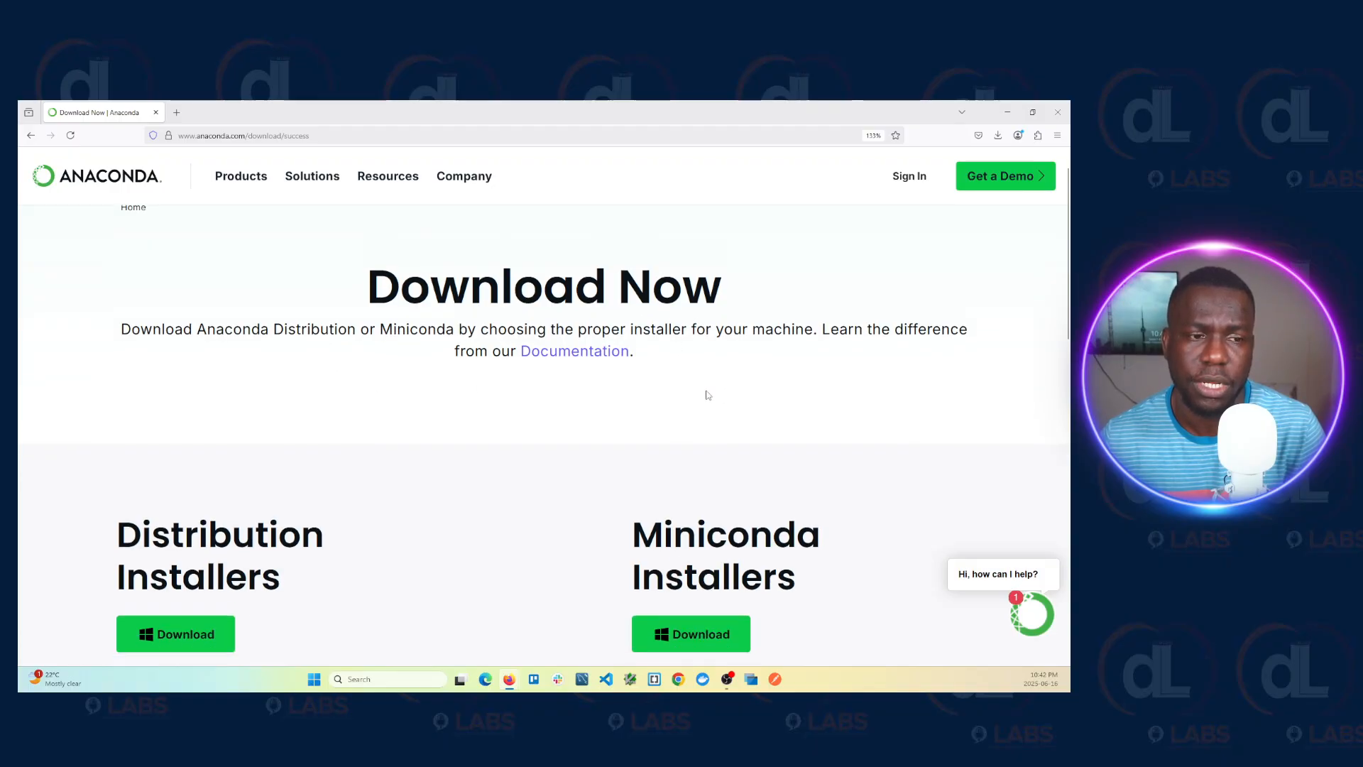
pyautogui.scroll(1, 708, 395)
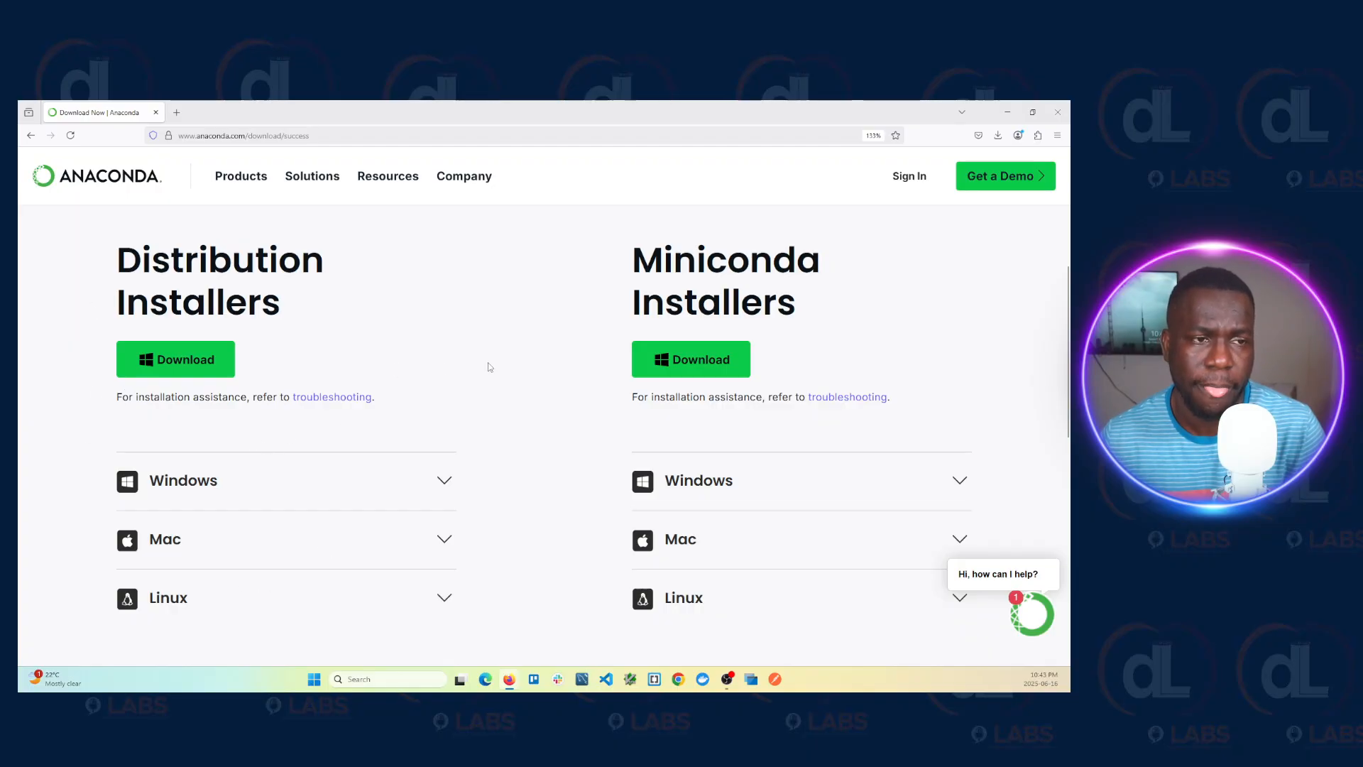
pyautogui.scroll(-3, 488, 362)
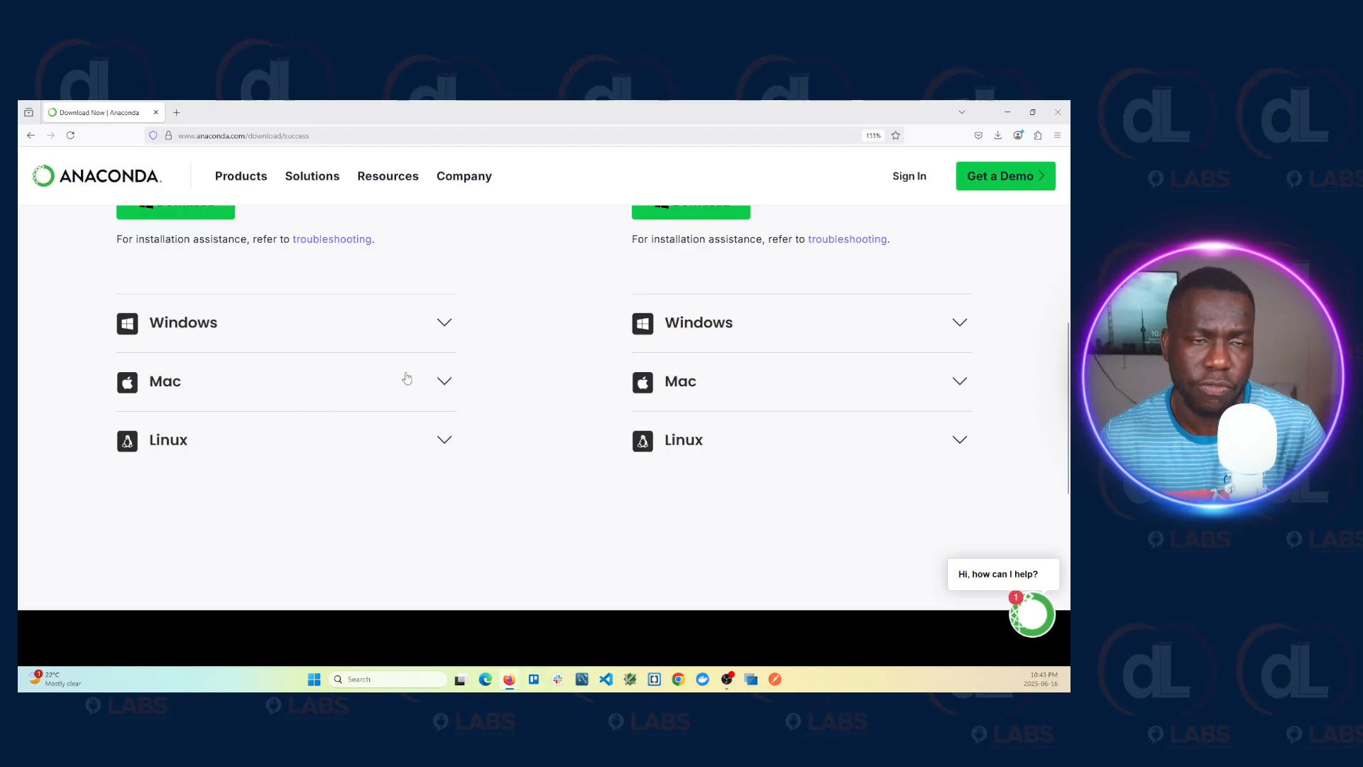
pyautogui.click(445, 326)
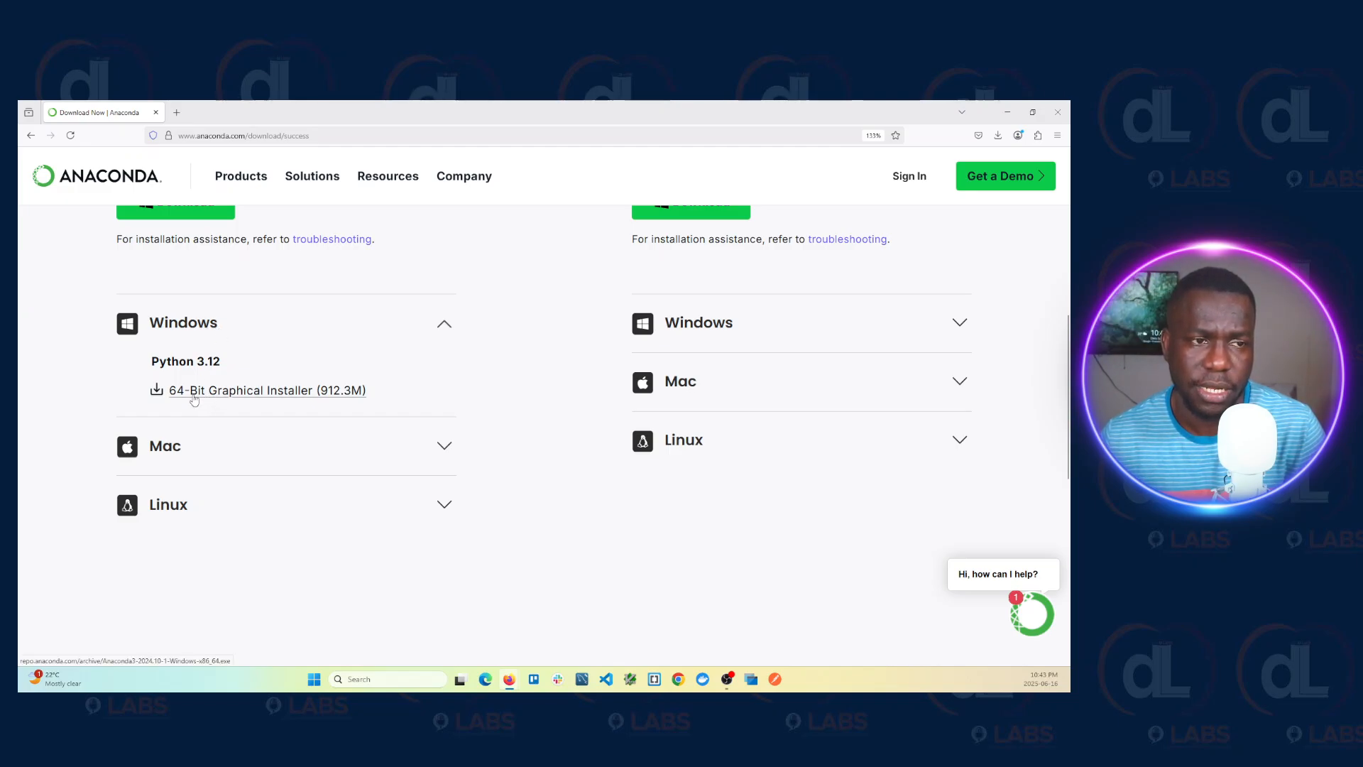
pyautogui.click(243, 453)
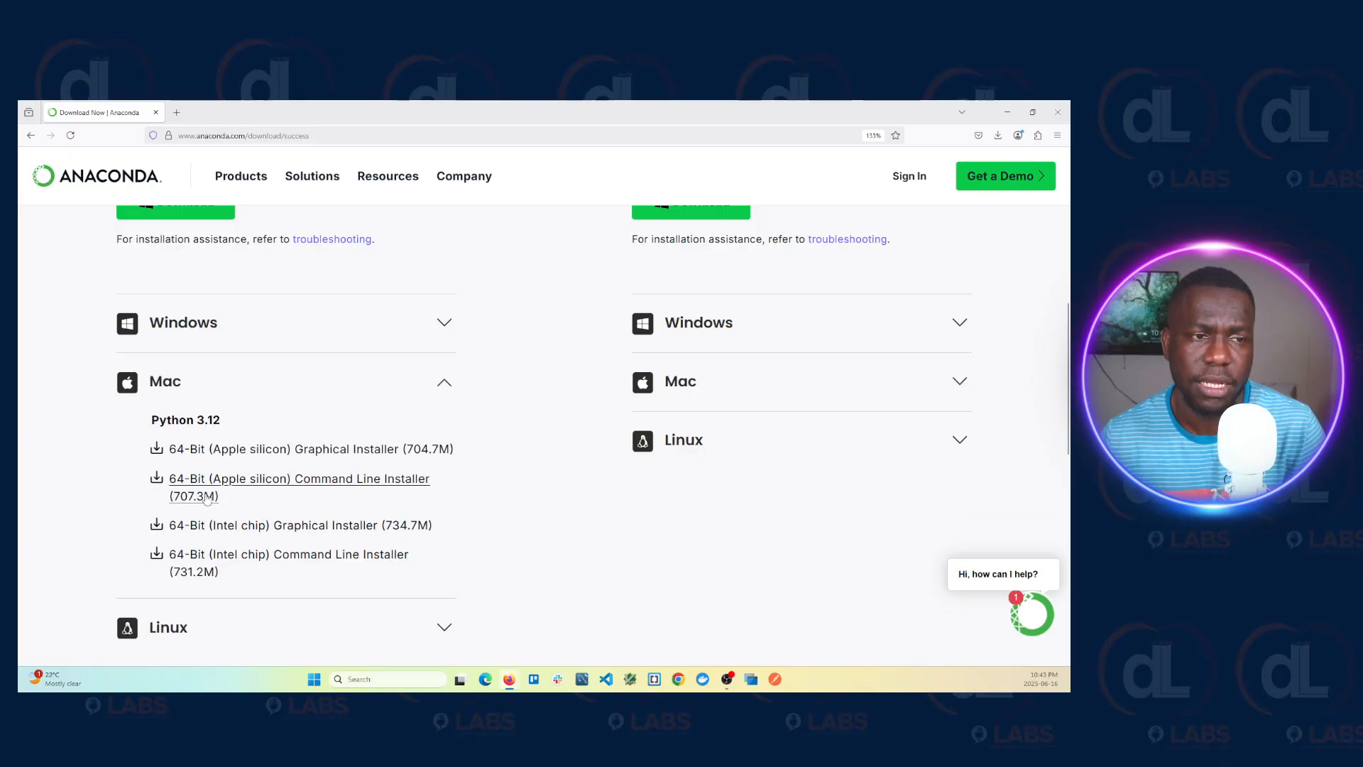
pyautogui.scroll(-2, 298, 545)
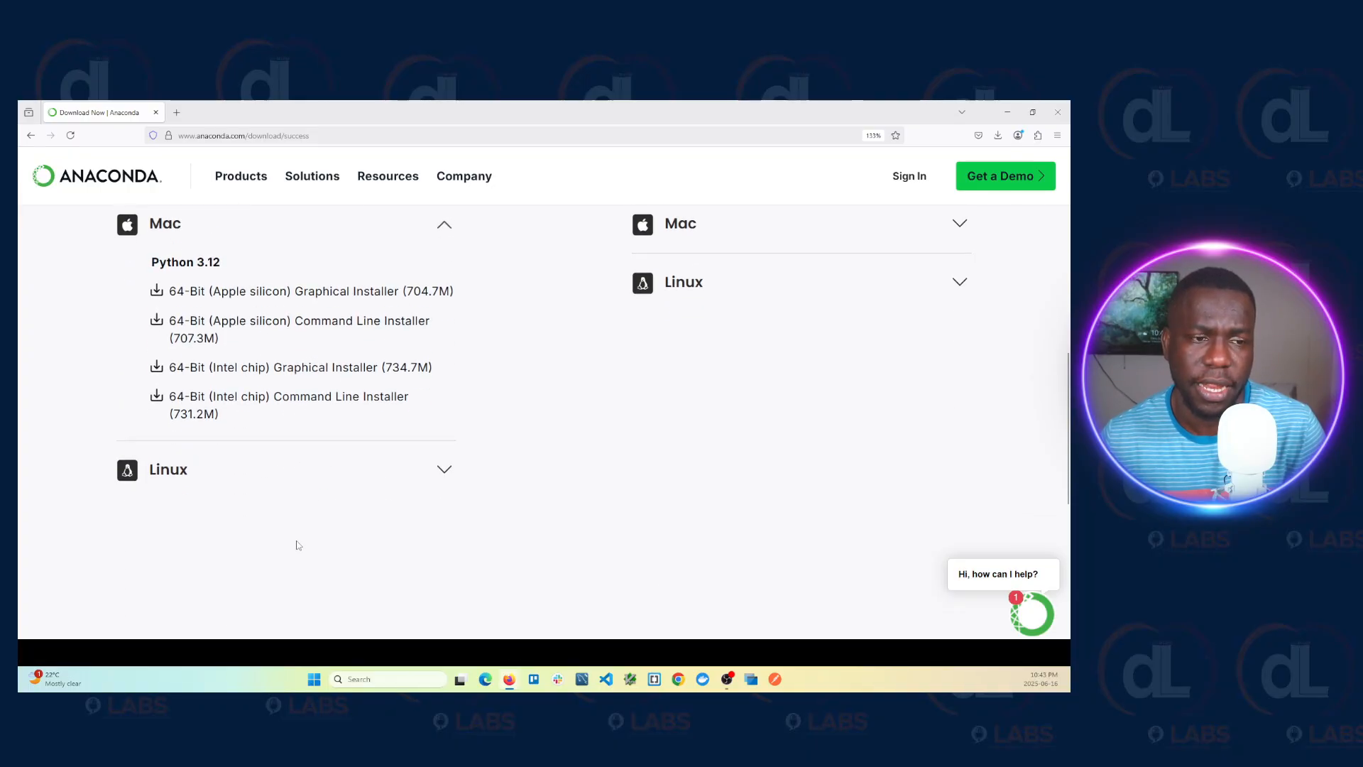
pyautogui.click(288, 480)
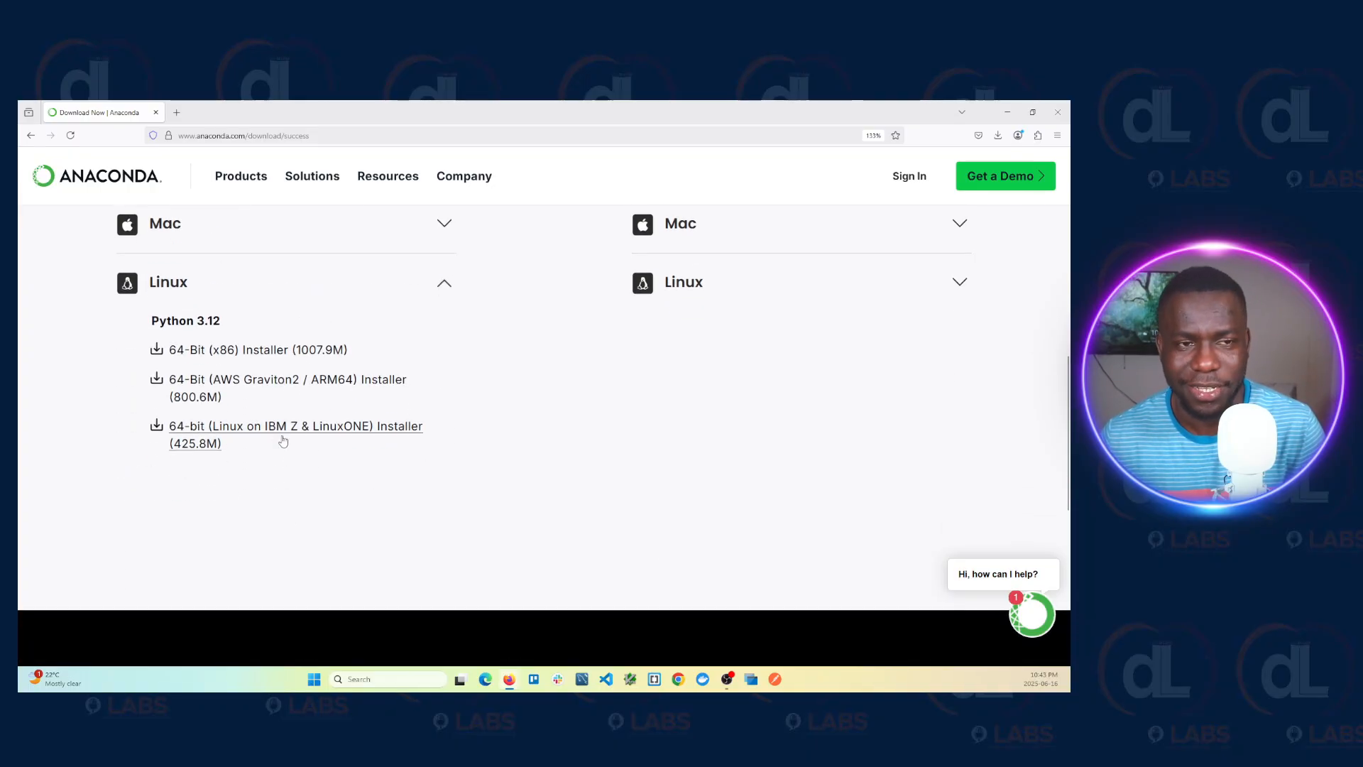
# Download the Python 3.12 64-Bit Graphical Installer for Windows from the Distribution Installers
pyautogui.scroll(3, 410, 403)
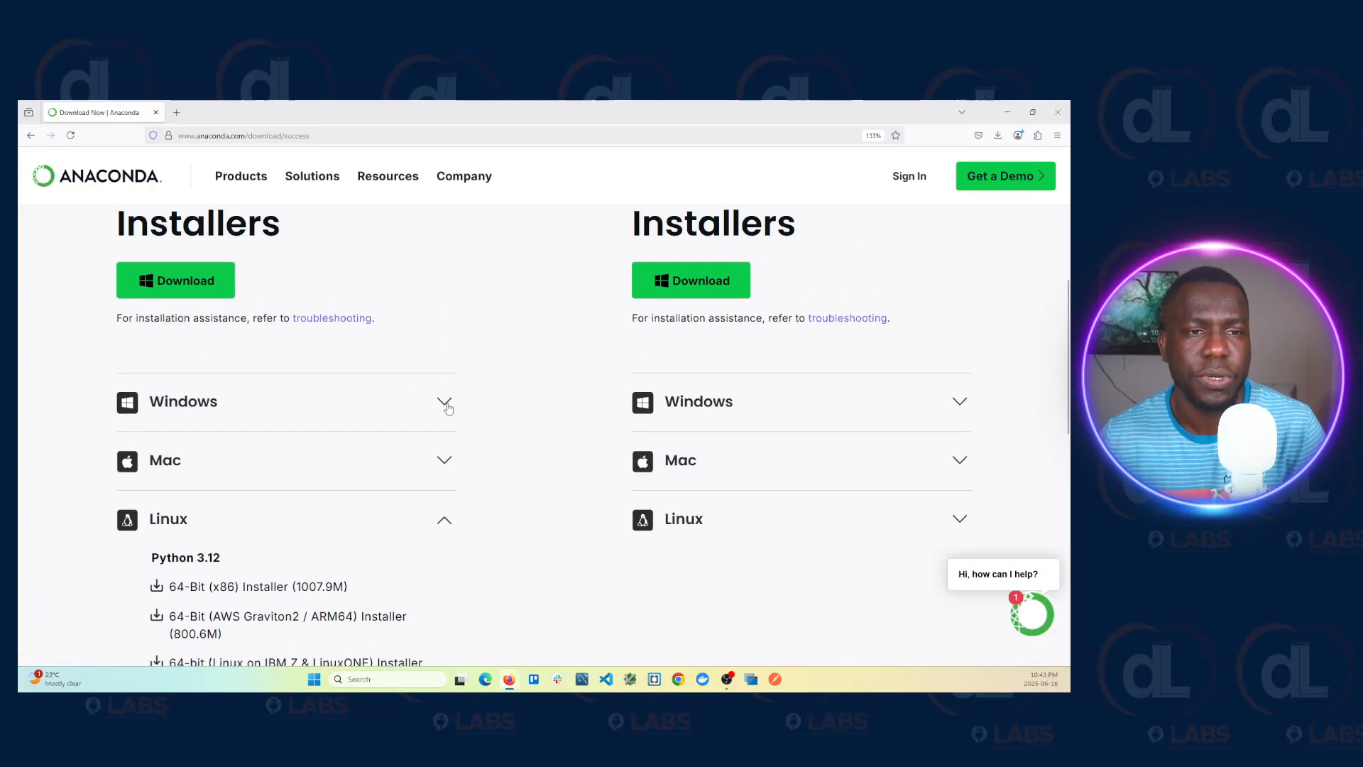
pyautogui.click(446, 402)
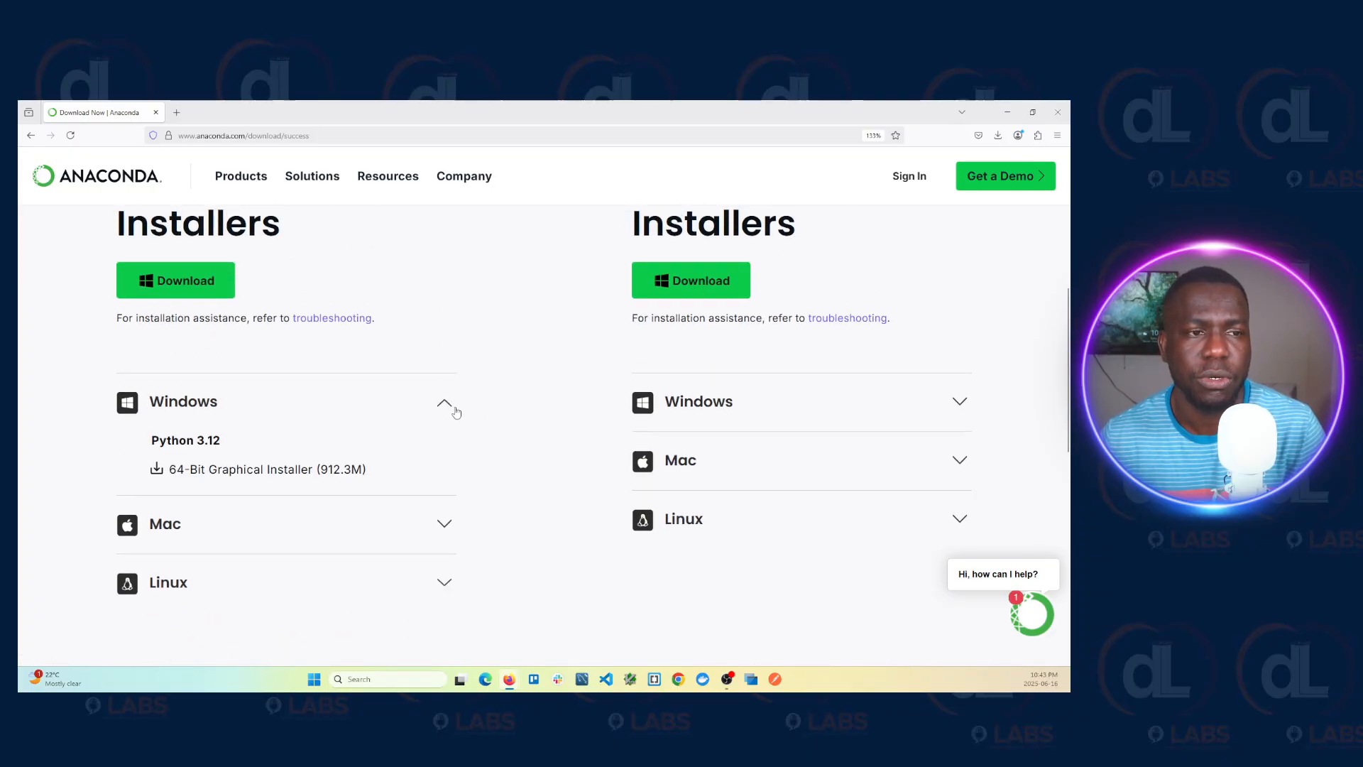
pyautogui.click(216, 472)
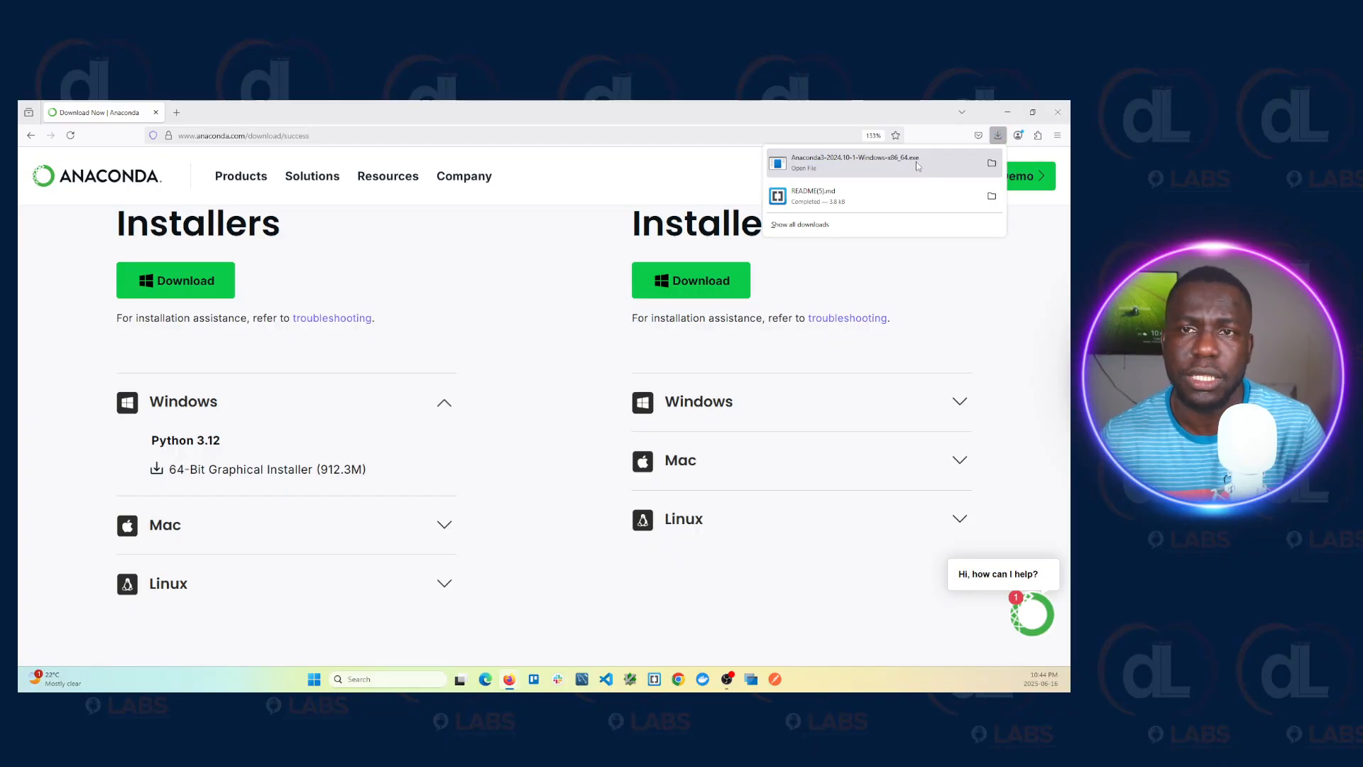
# Launch the downloaded Anaconda3-2024.10-1-Windows-x86_64.exe and bring its setup window to the middle of the screen, in front of the browser
pyautogui.click(916, 164)
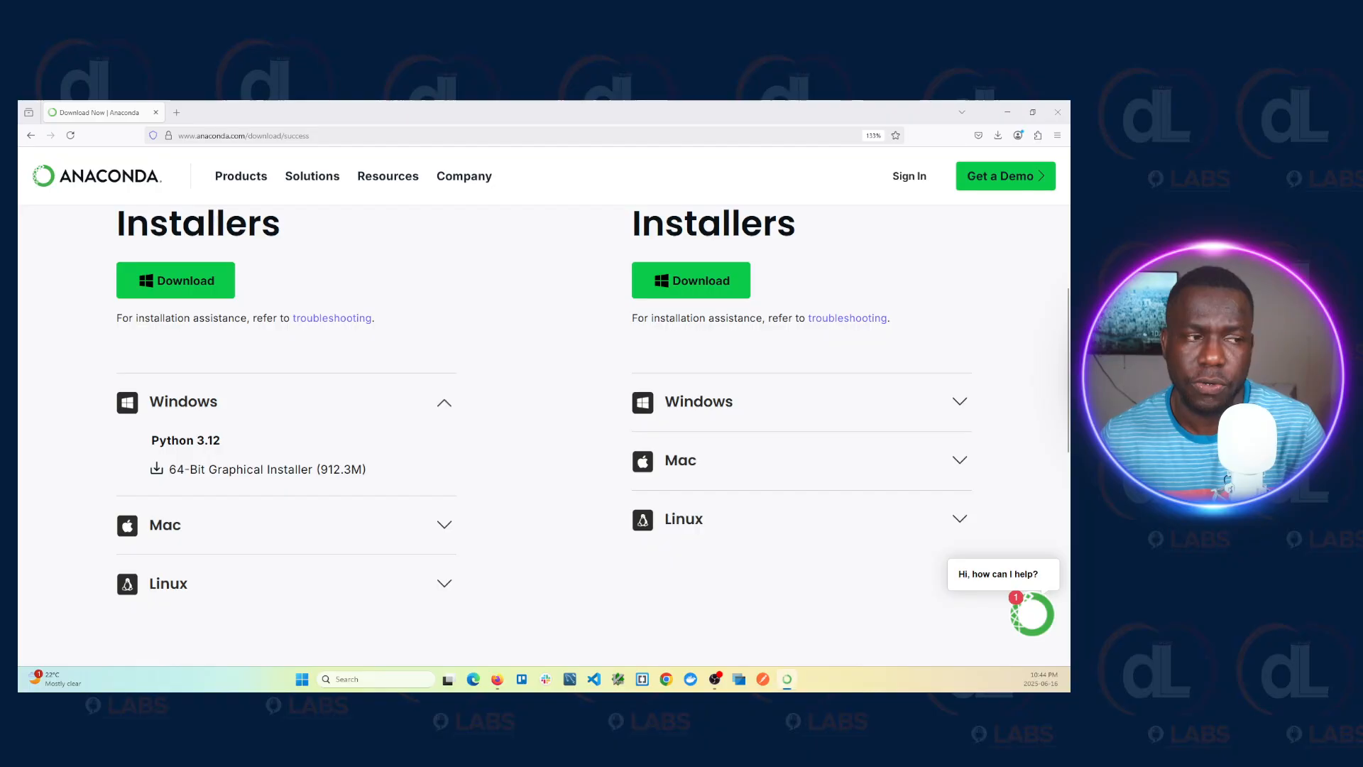
pyautogui.moveTo(387, 250); pyautogui.dragTo(634, 250)
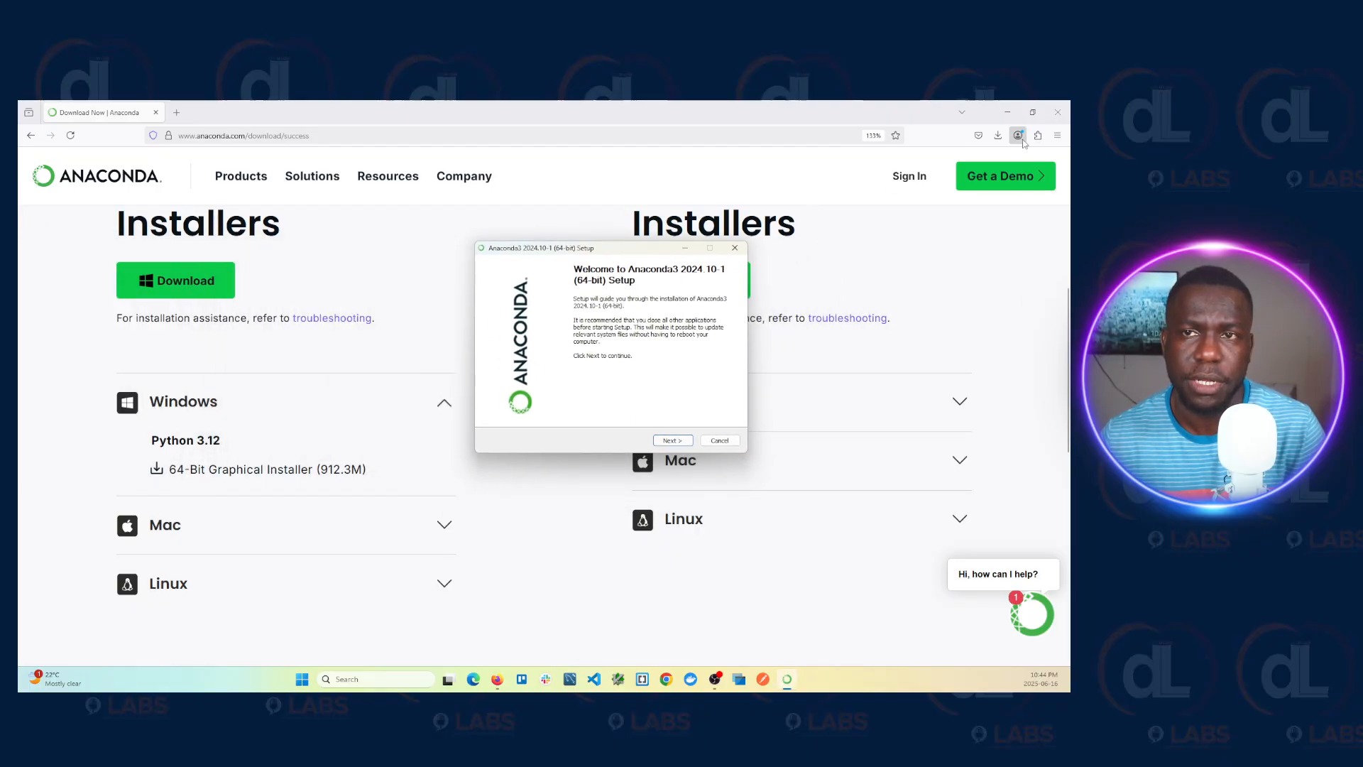
pyautogui.click(997, 135)
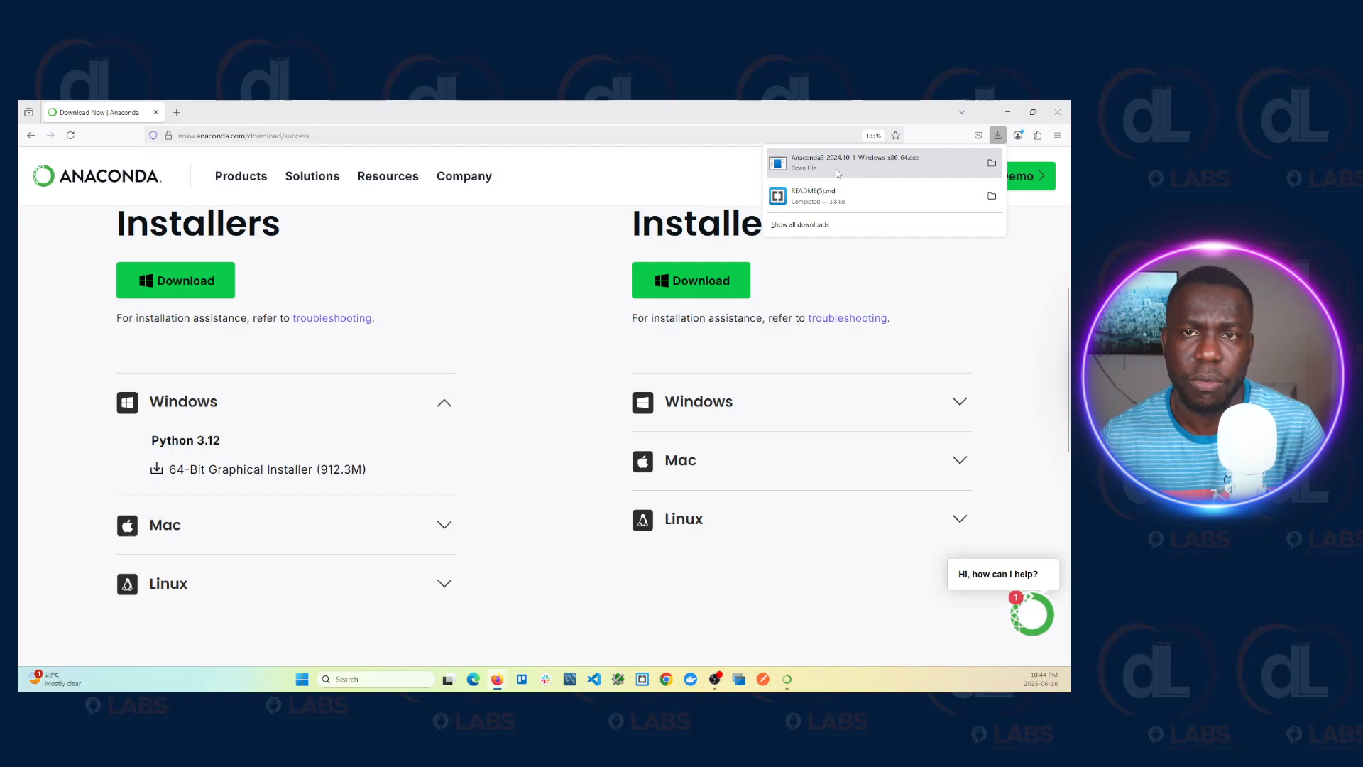
pyautogui.hotkey('alt', 'Tab')
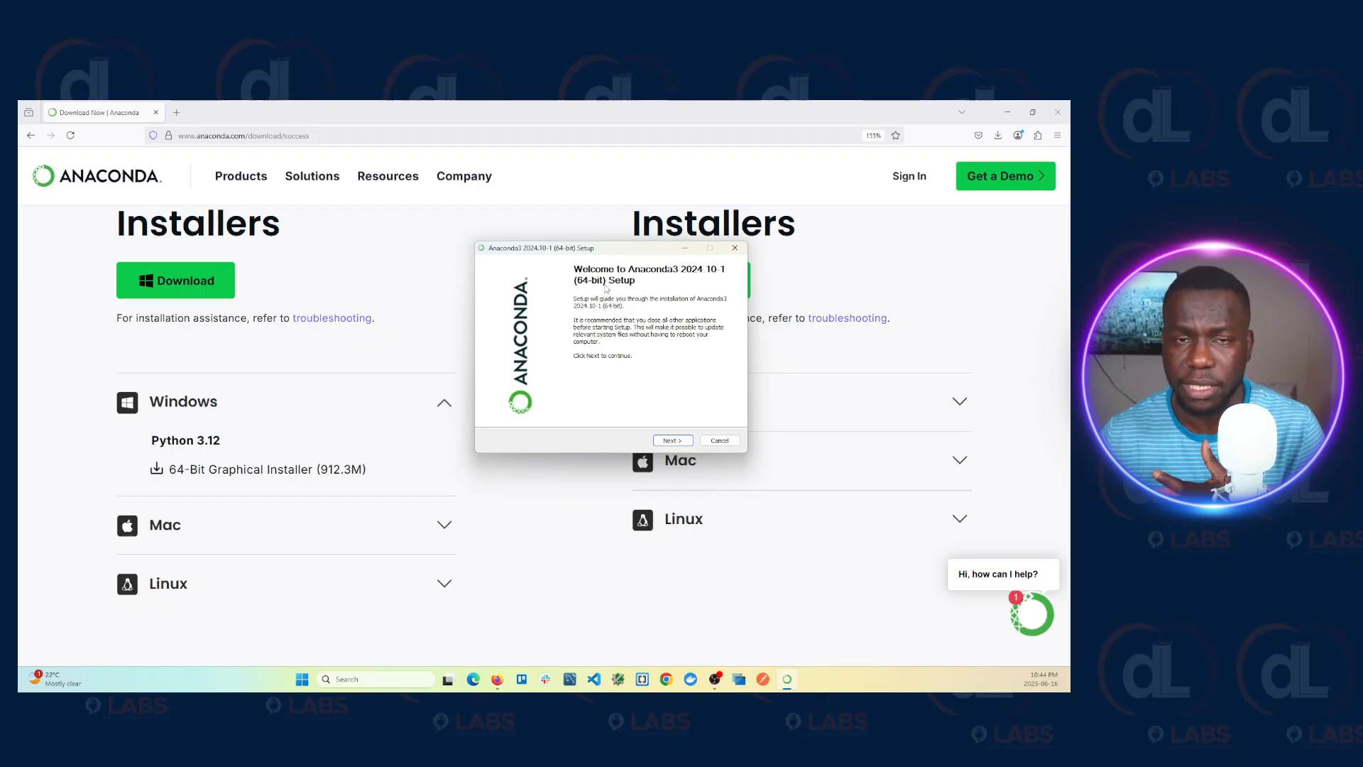
# Read through and accept the Anaconda license agreement, and continue with the "Just Me (recommended)" installation type
pyautogui.click(675, 441)
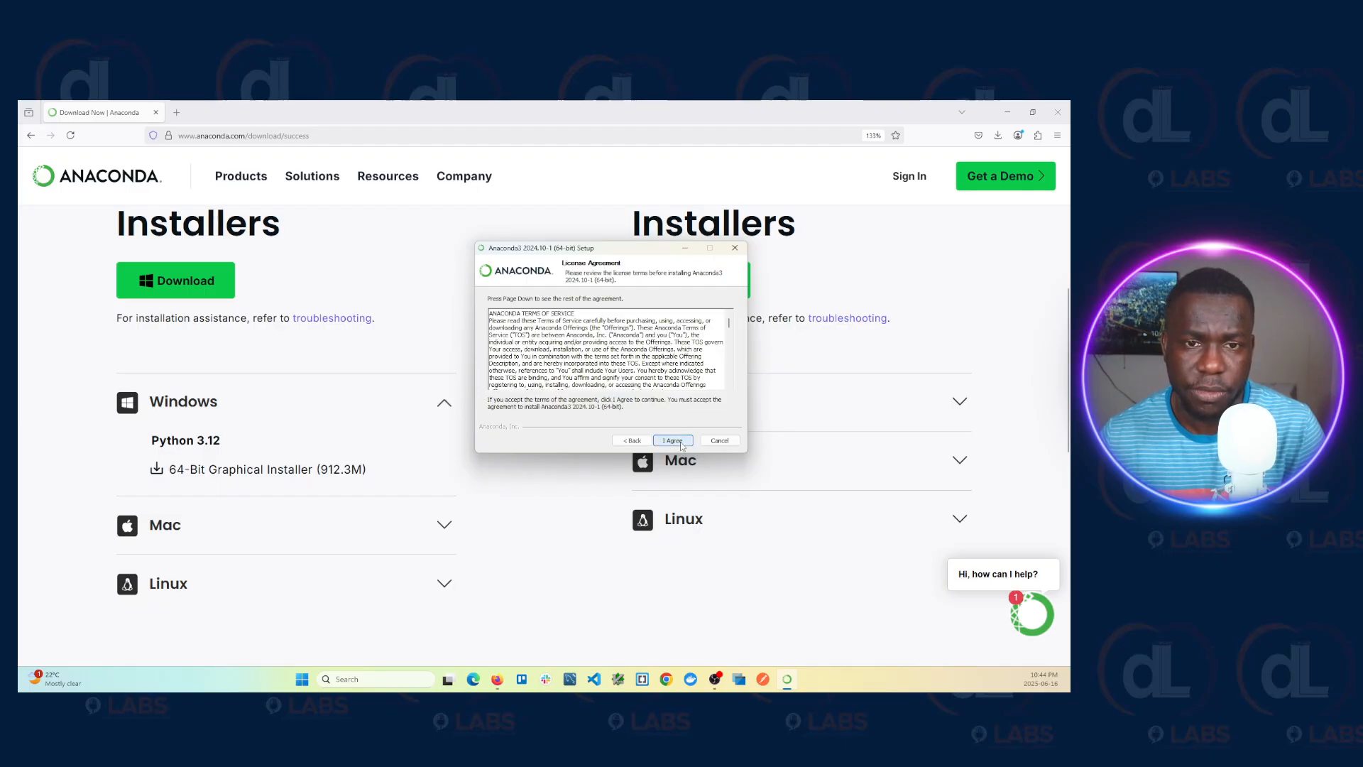
pyautogui.scroll(-10, 659, 363)
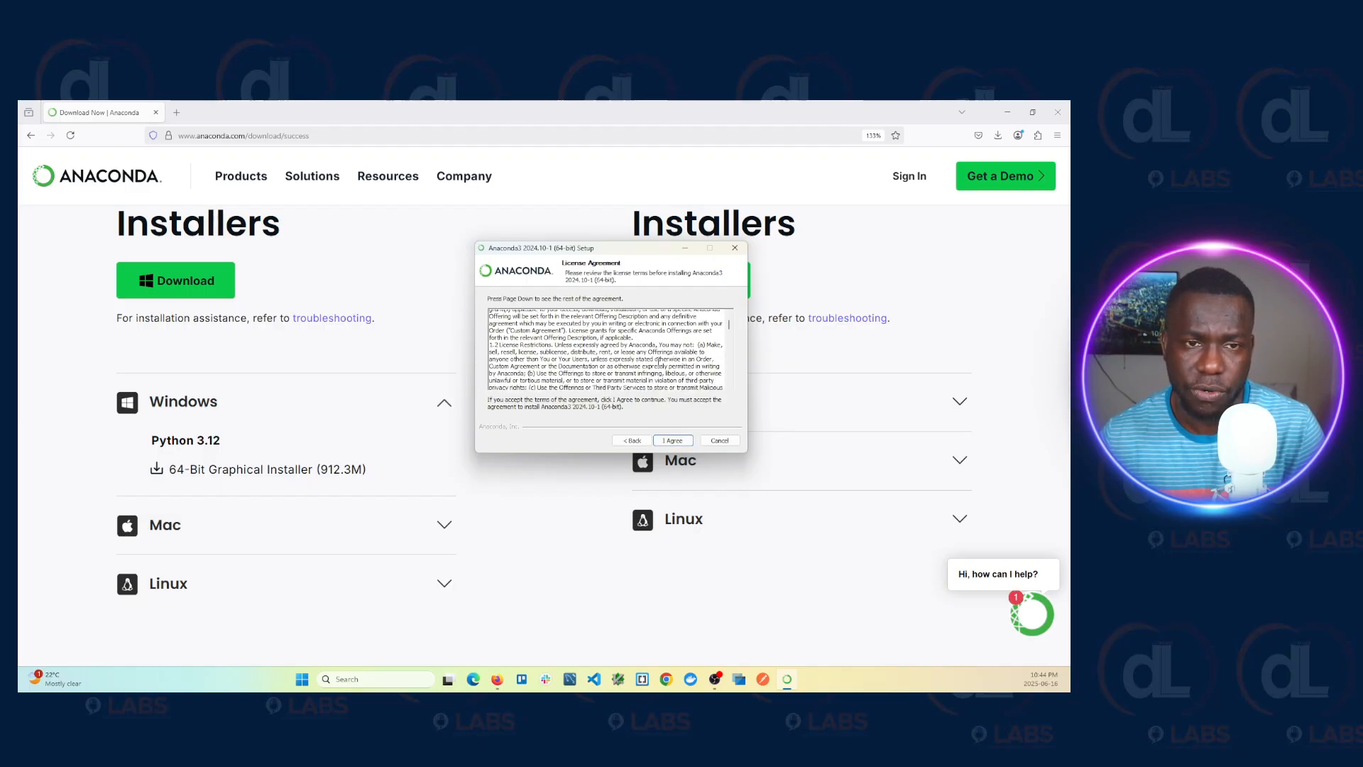
pyautogui.scroll(-15, 660, 363)
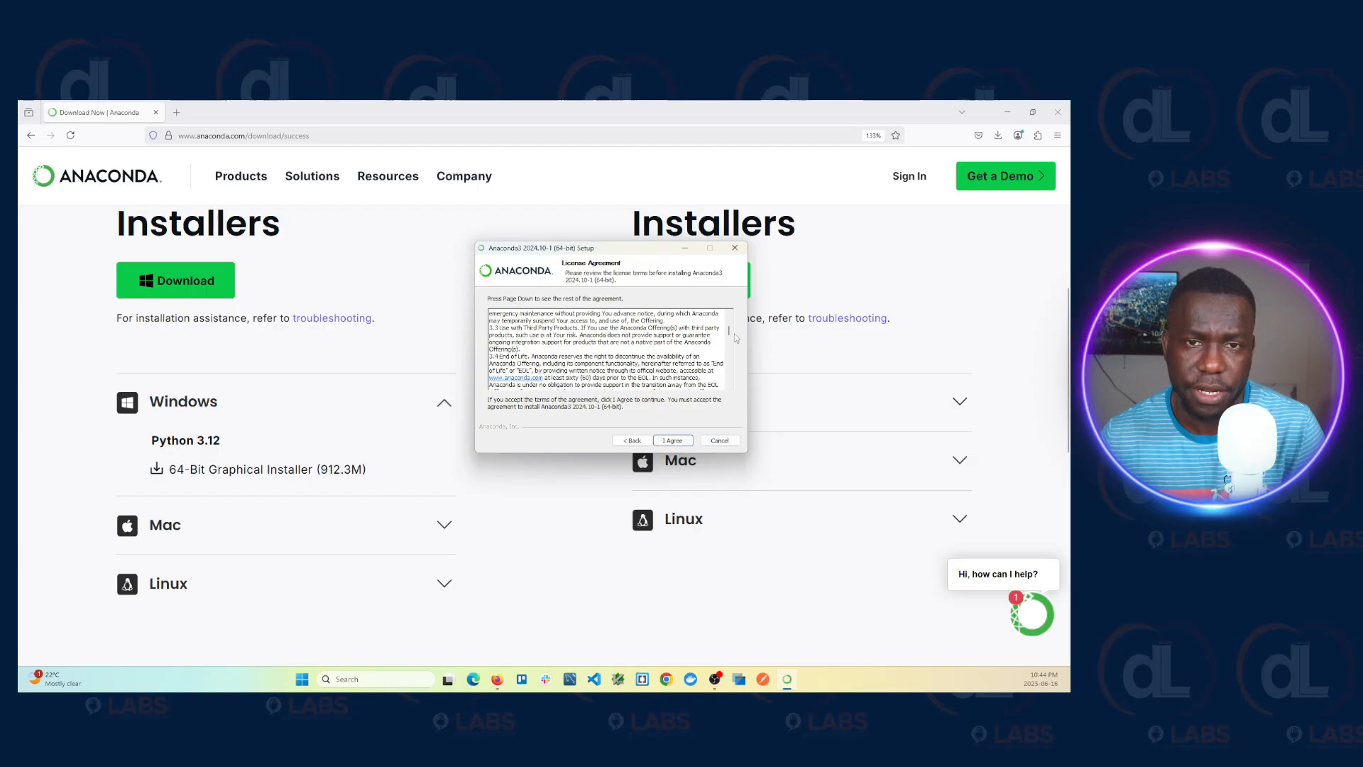
pyautogui.scroll(-10, 631, 361)
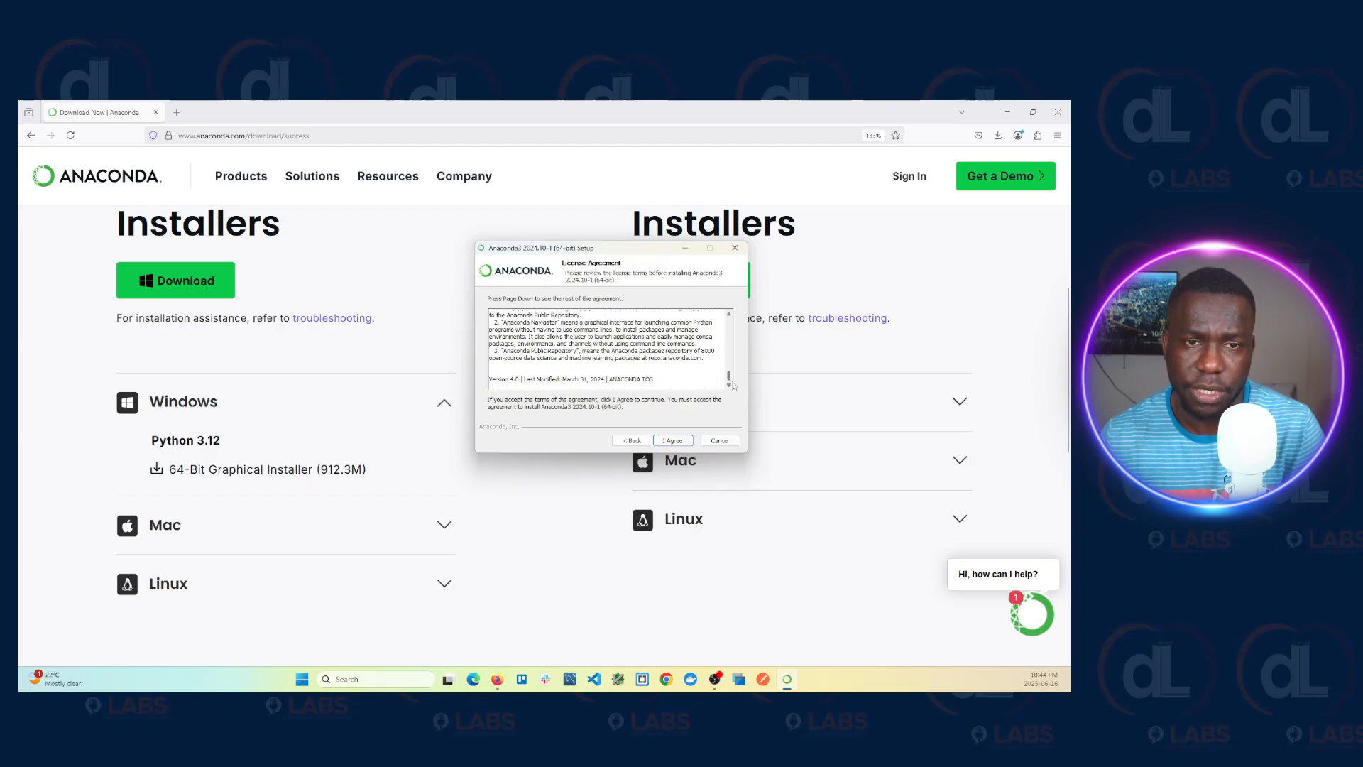
pyautogui.click(673, 441)
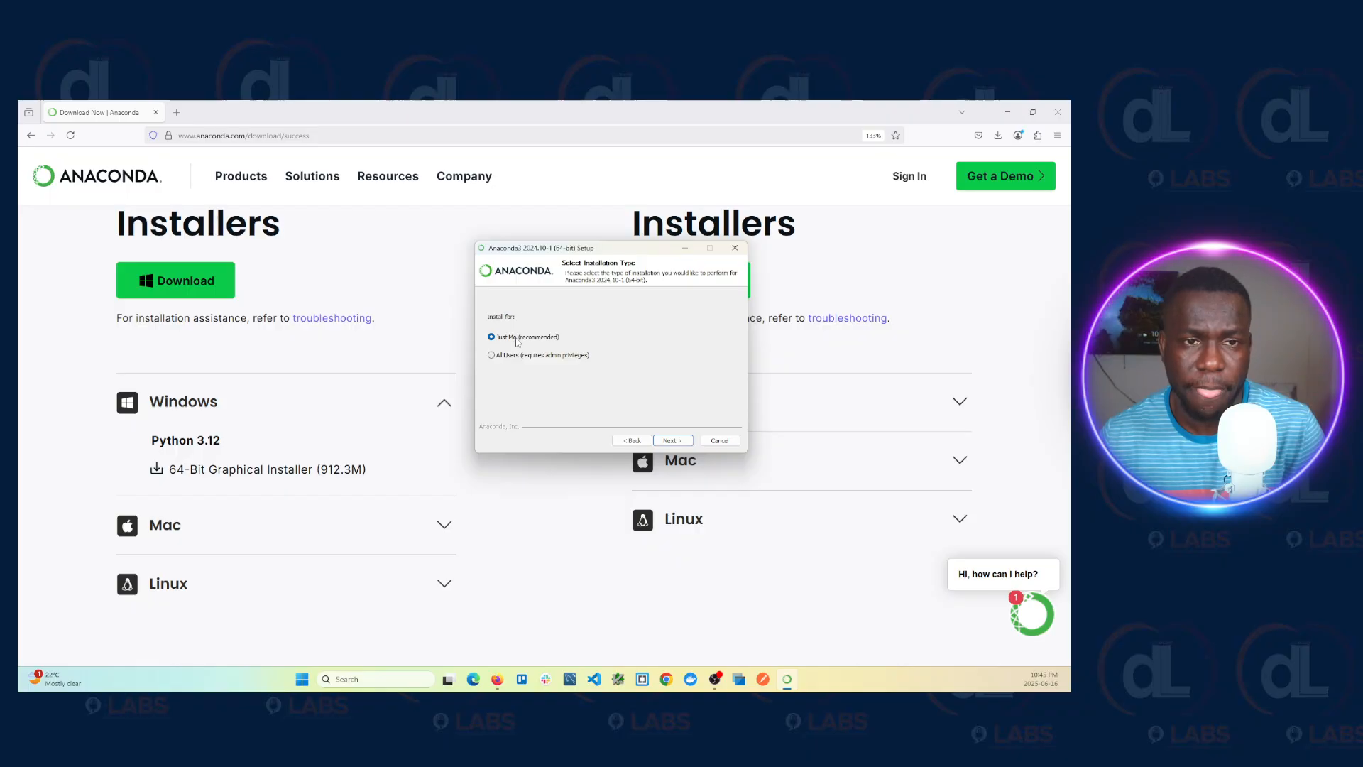
pyautogui.click(683, 443)
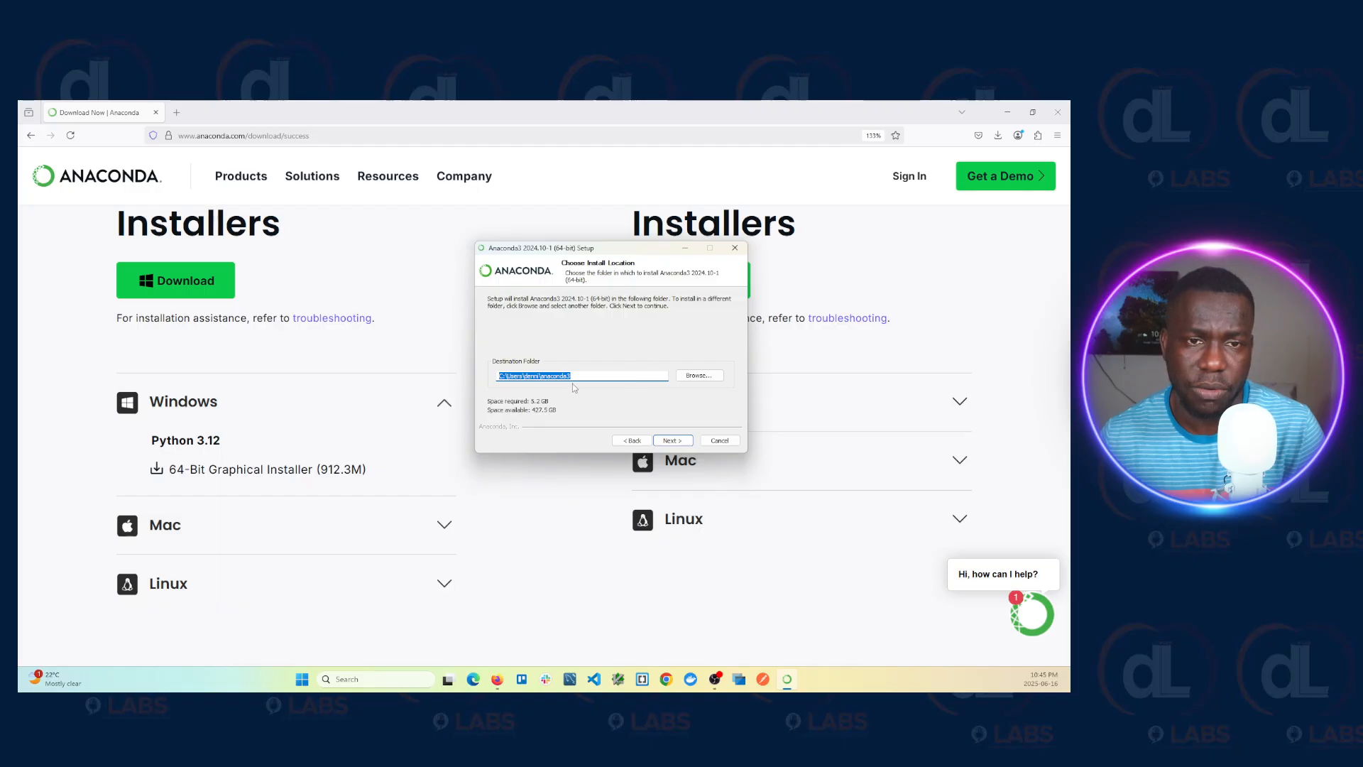
# Browse the folder tree for another install location, selecting the D: drive under This PC
pyautogui.click(678, 377)
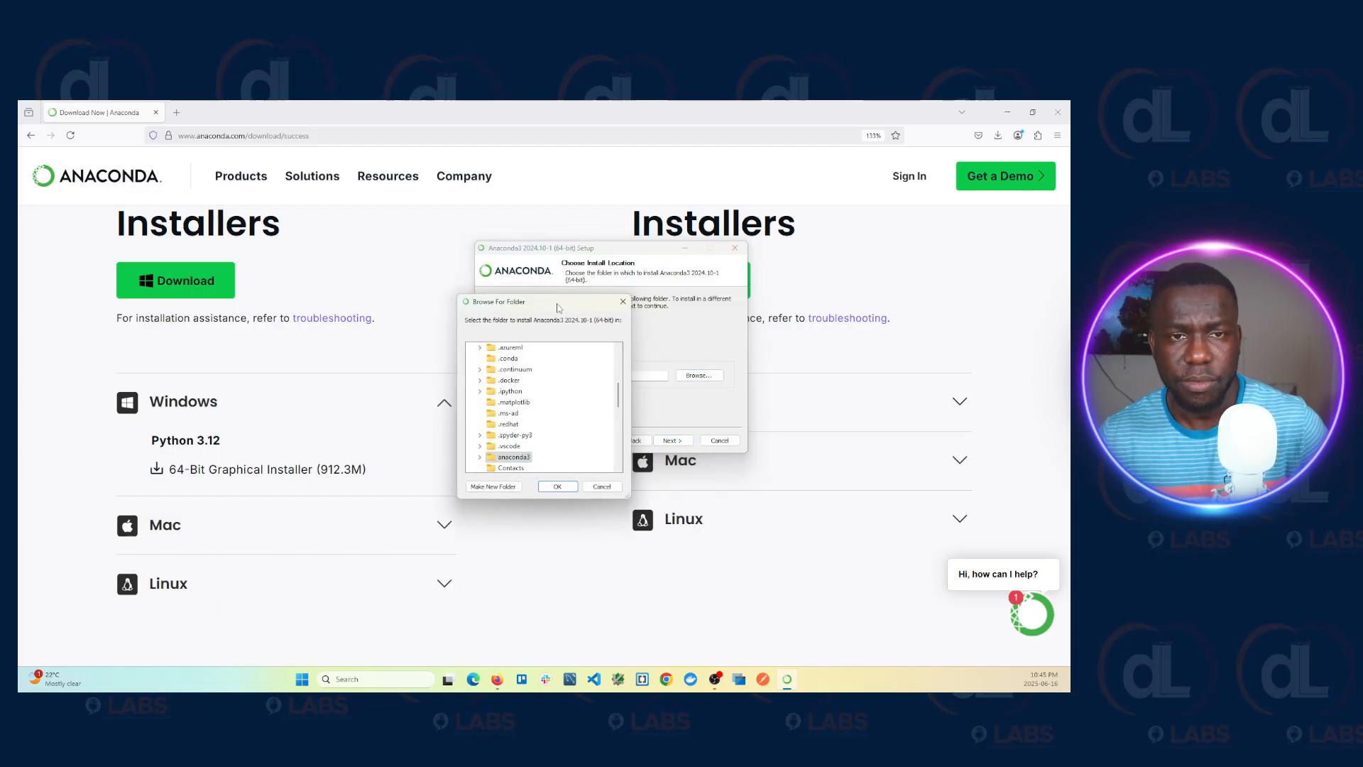
pyautogui.moveTo(560, 307); pyautogui.dragTo(859, 251)
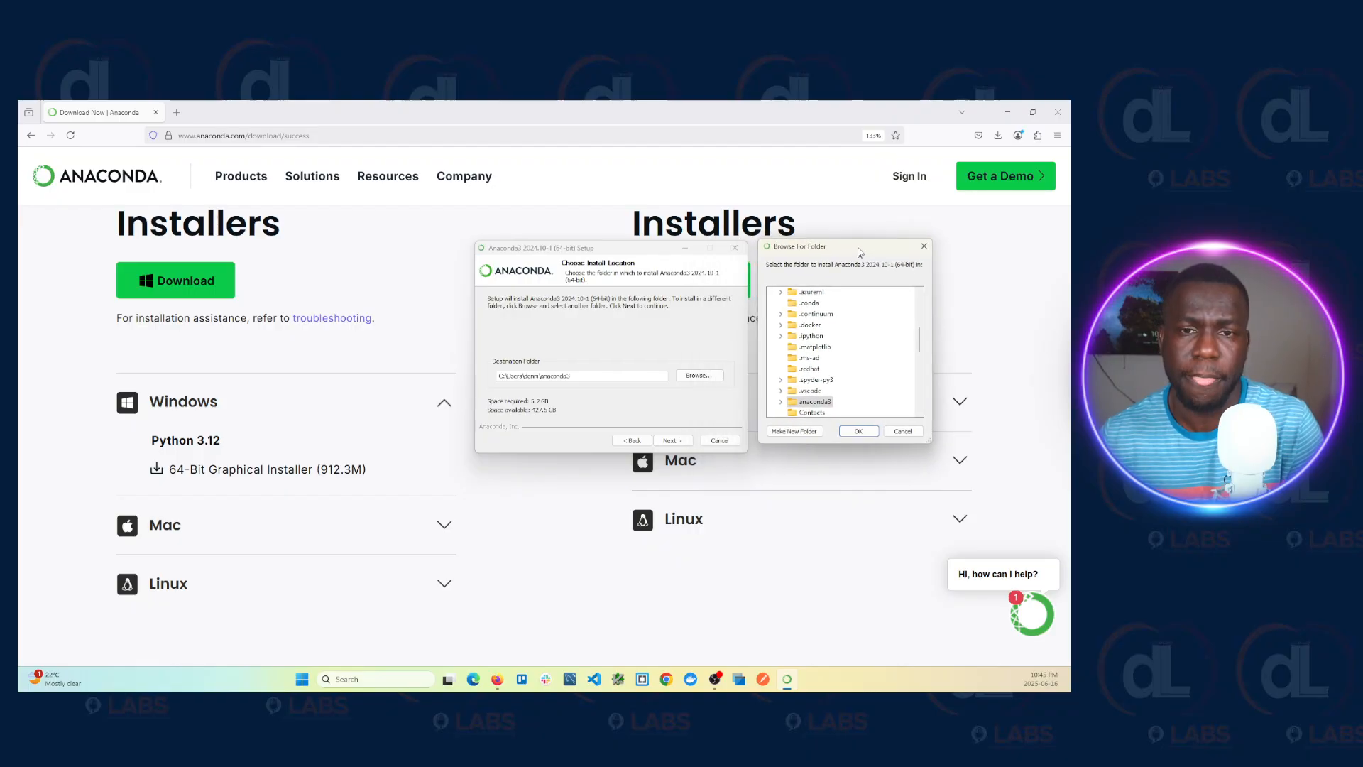
pyautogui.click(824, 400)
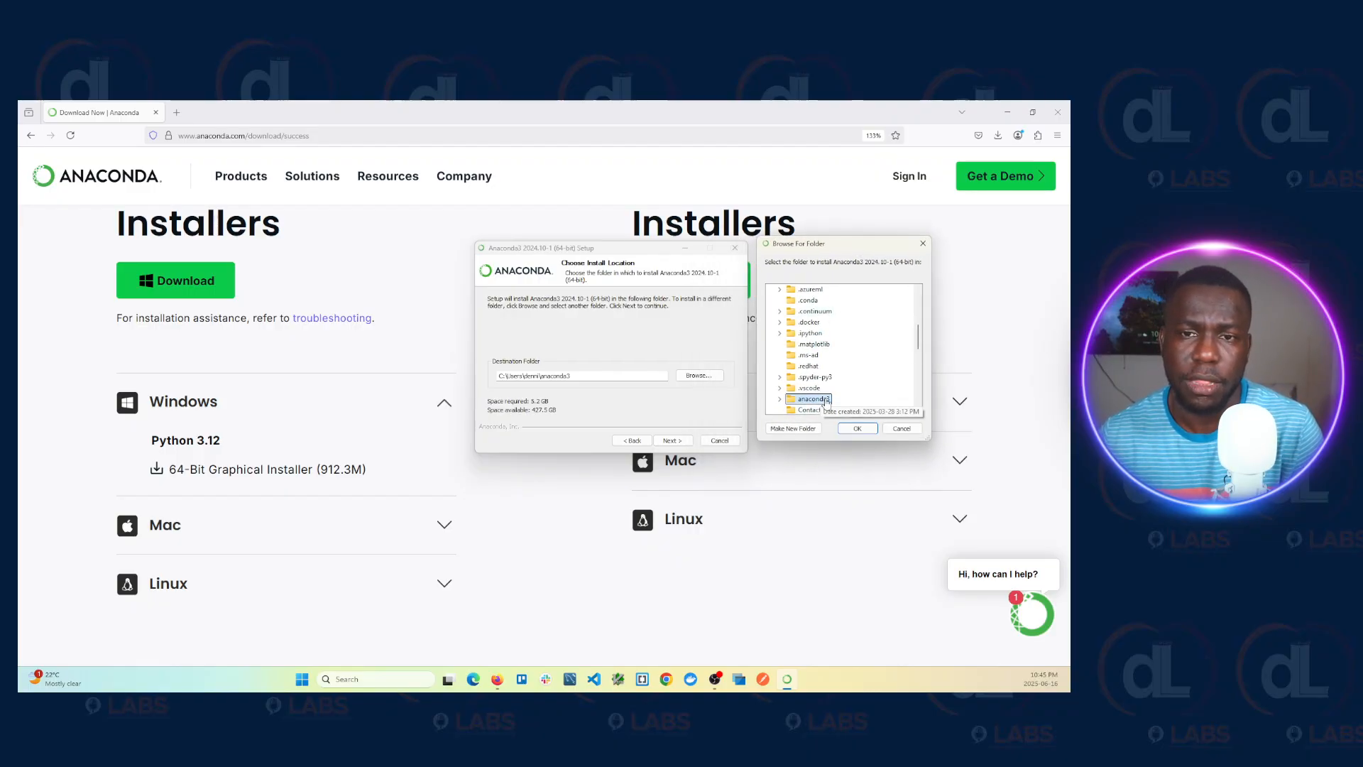
pyautogui.scroll(5, 845, 370)
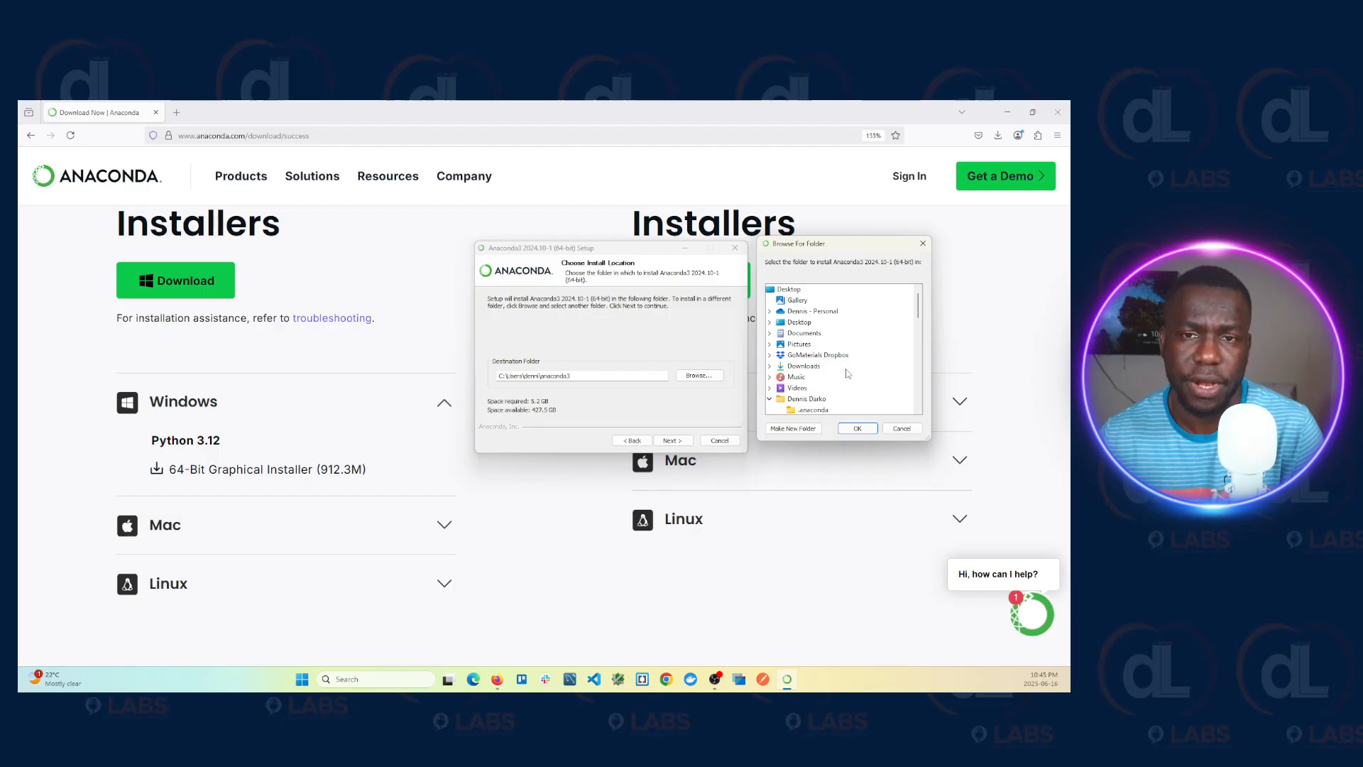
pyautogui.scroll(-5, 848, 374)
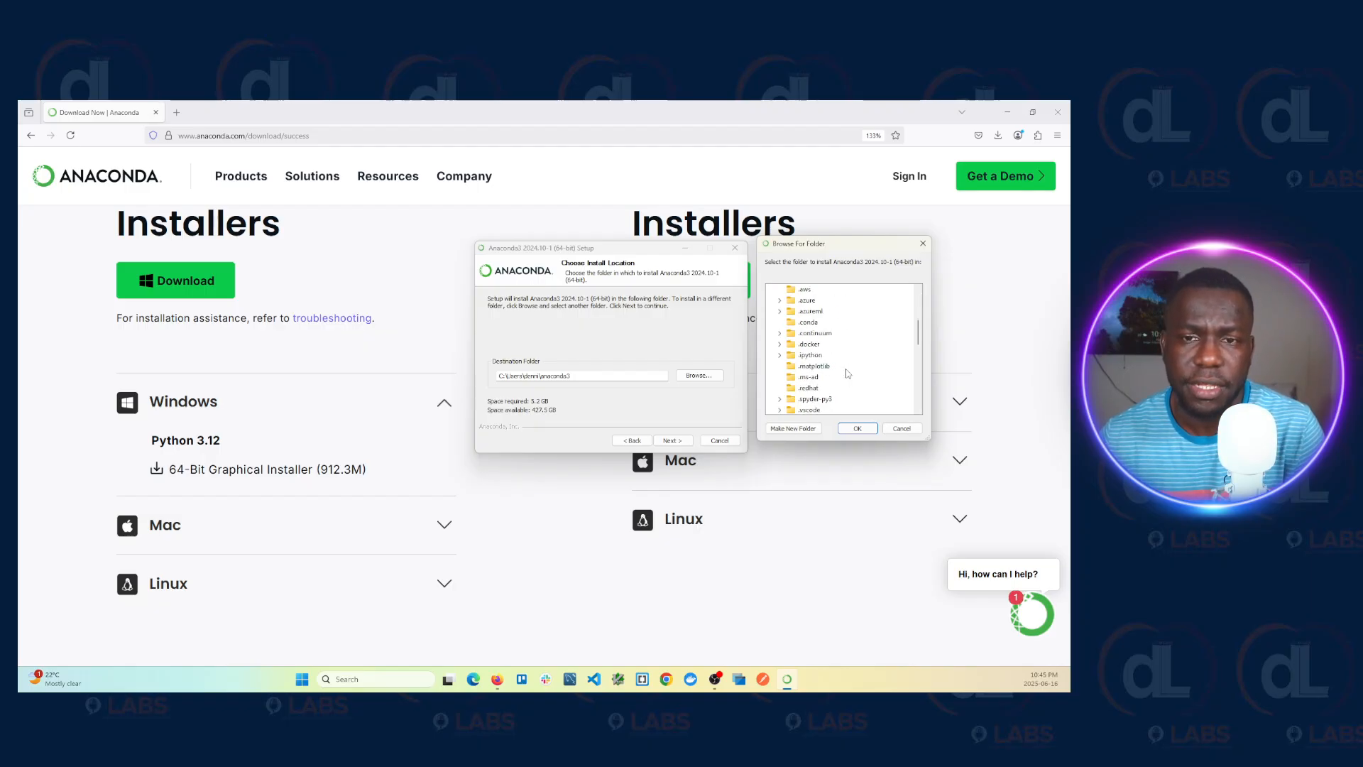
pyautogui.scroll(-5, 847, 374)
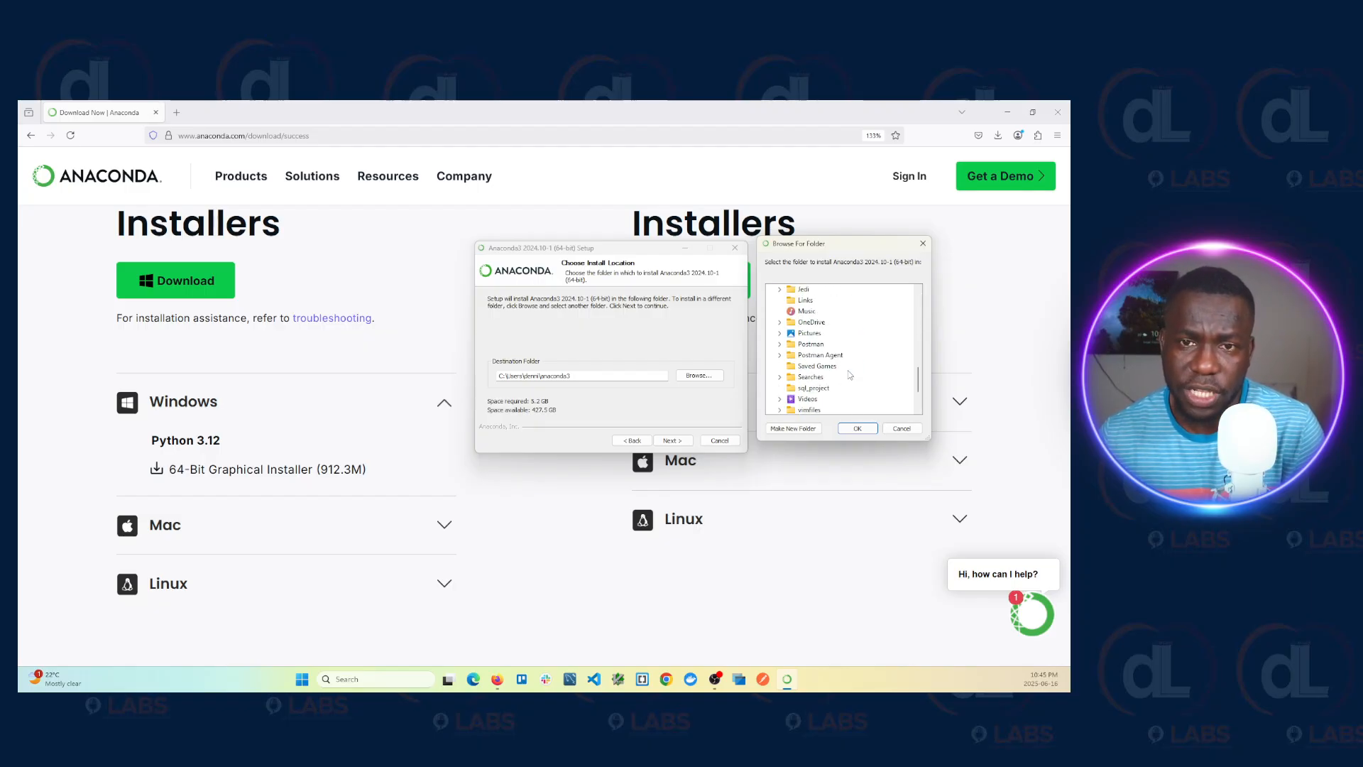
pyautogui.scroll(-2, 850, 374)
pyautogui.click(798, 366)
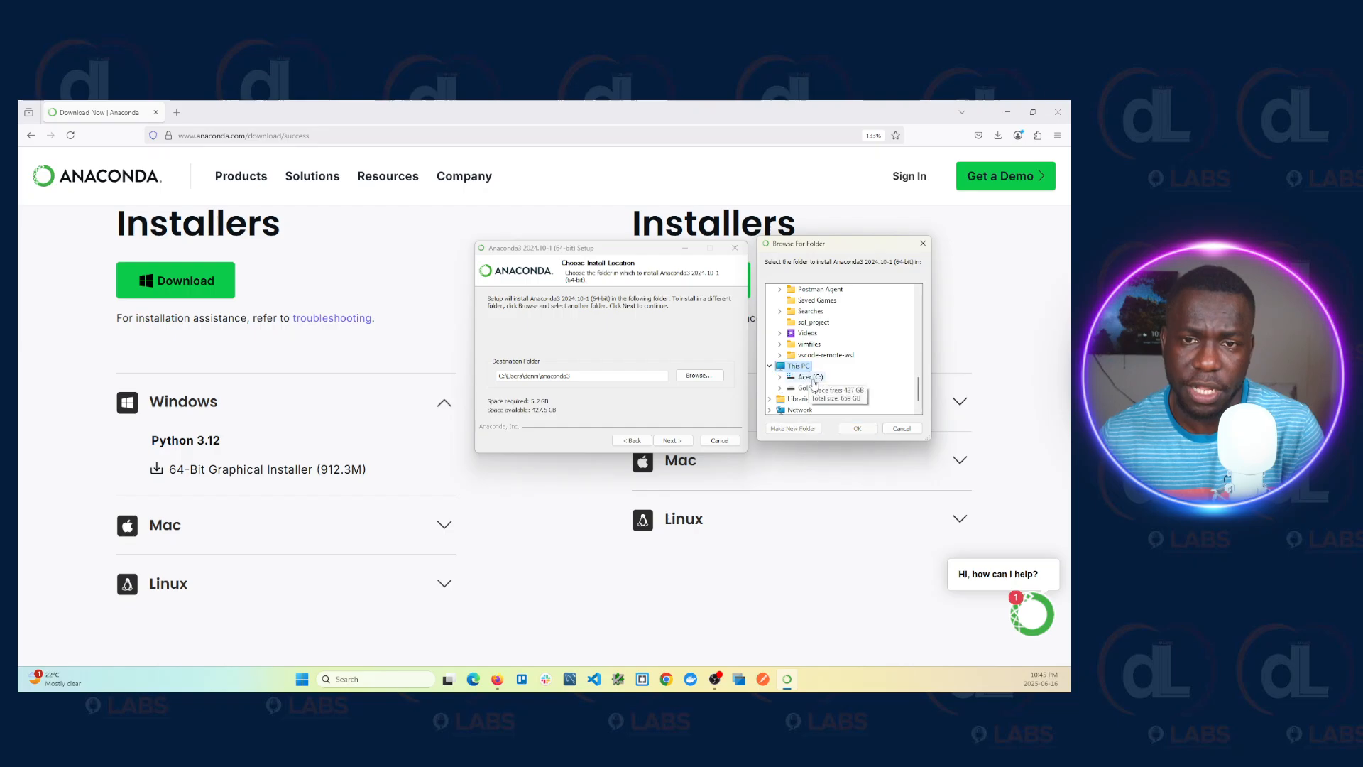
pyautogui.click(813, 389)
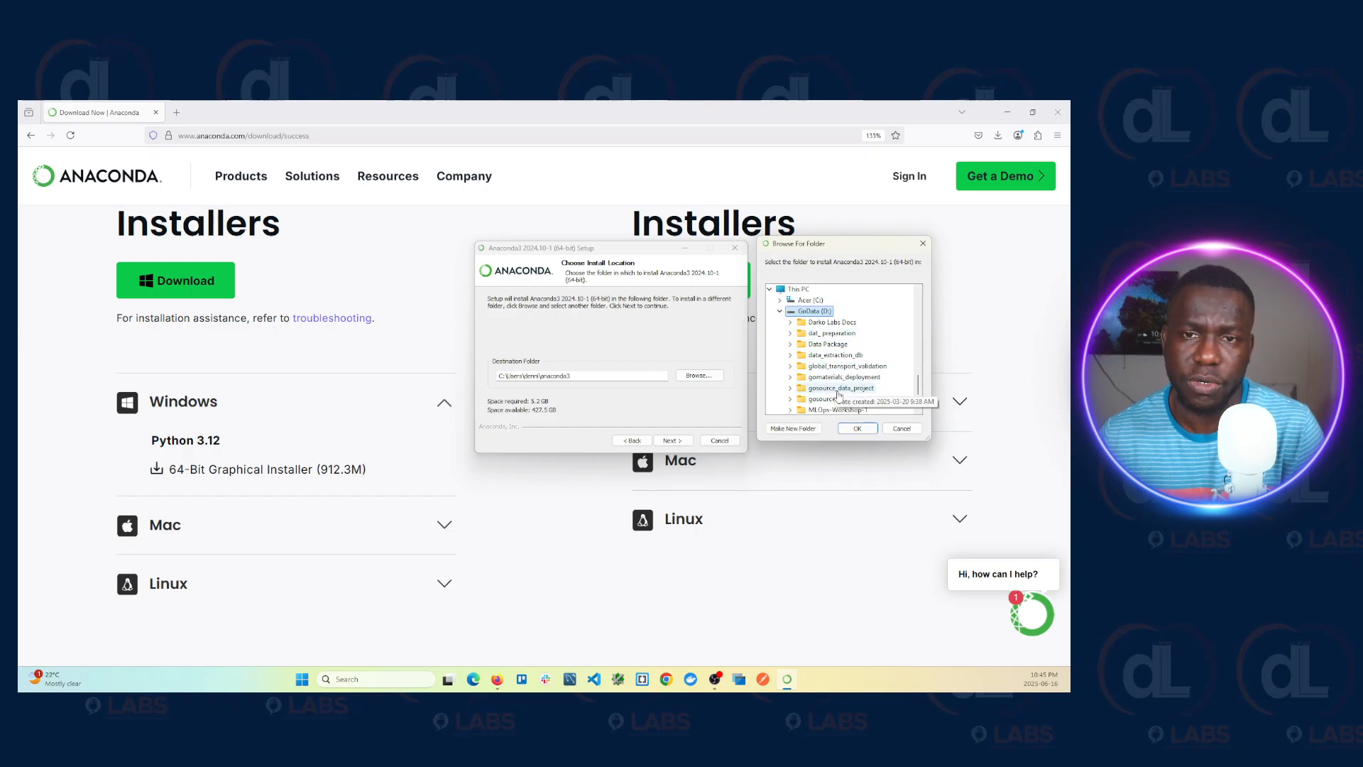
pyautogui.scroll(-2, 838, 369)
pyautogui.scroll(2, 836, 370)
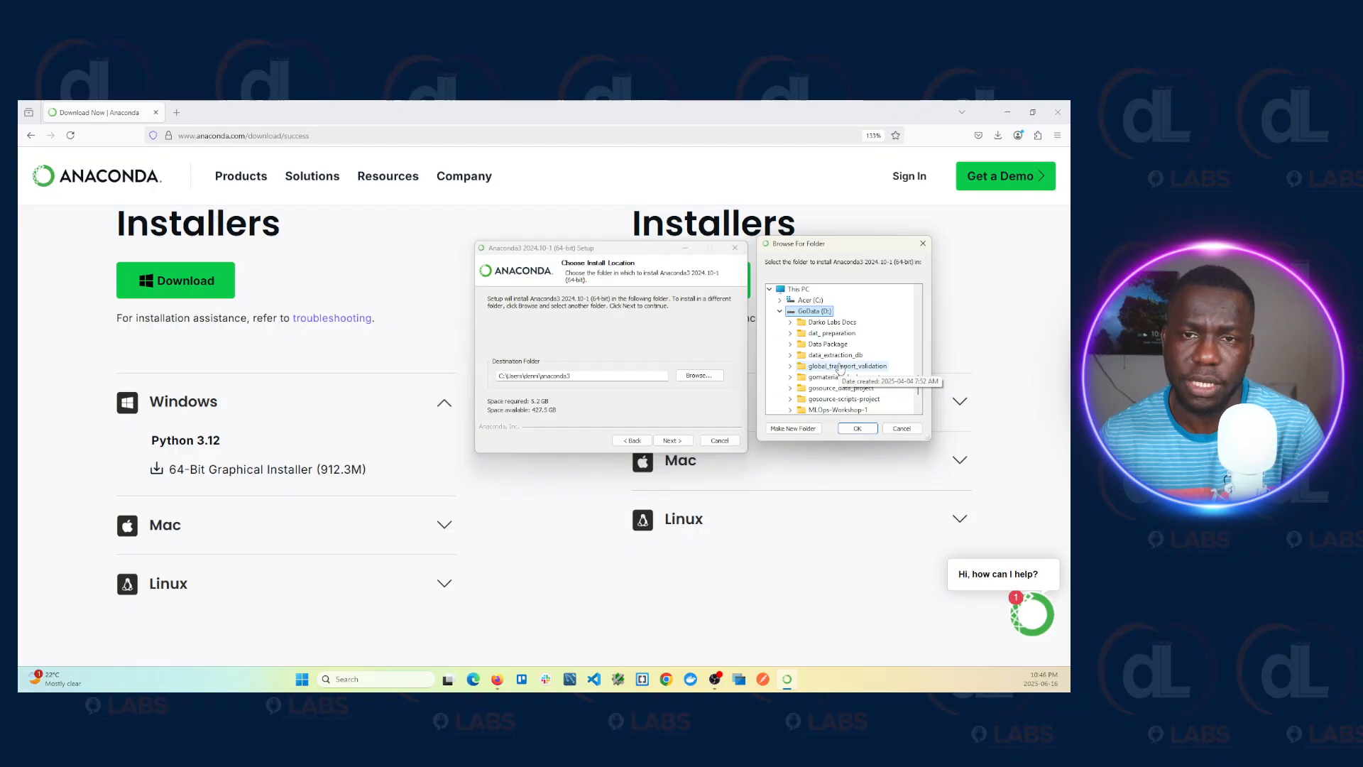
# Try to create a new folder named anaconda3 on the D: drive, clear its name and cancel the folder selection
pyautogui.click(793, 429)
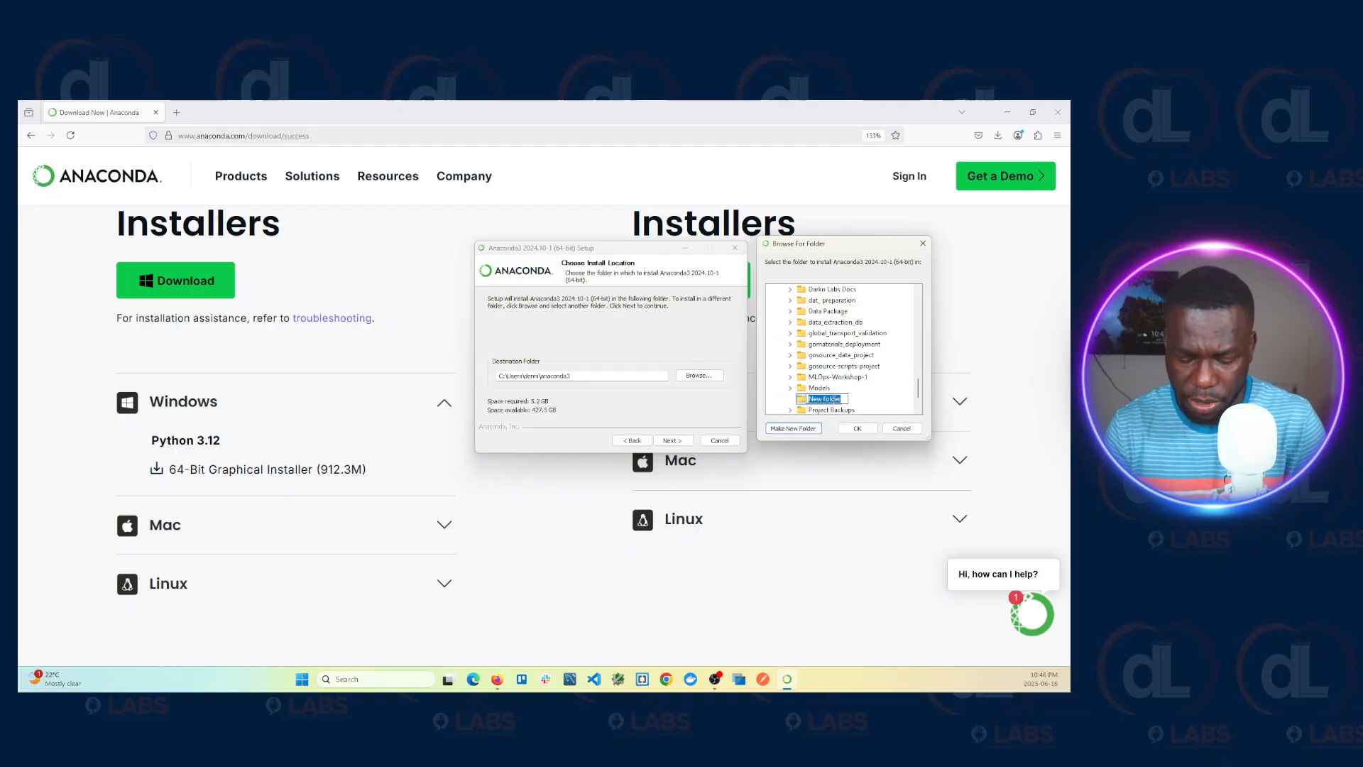
pyautogui.write('anacond')
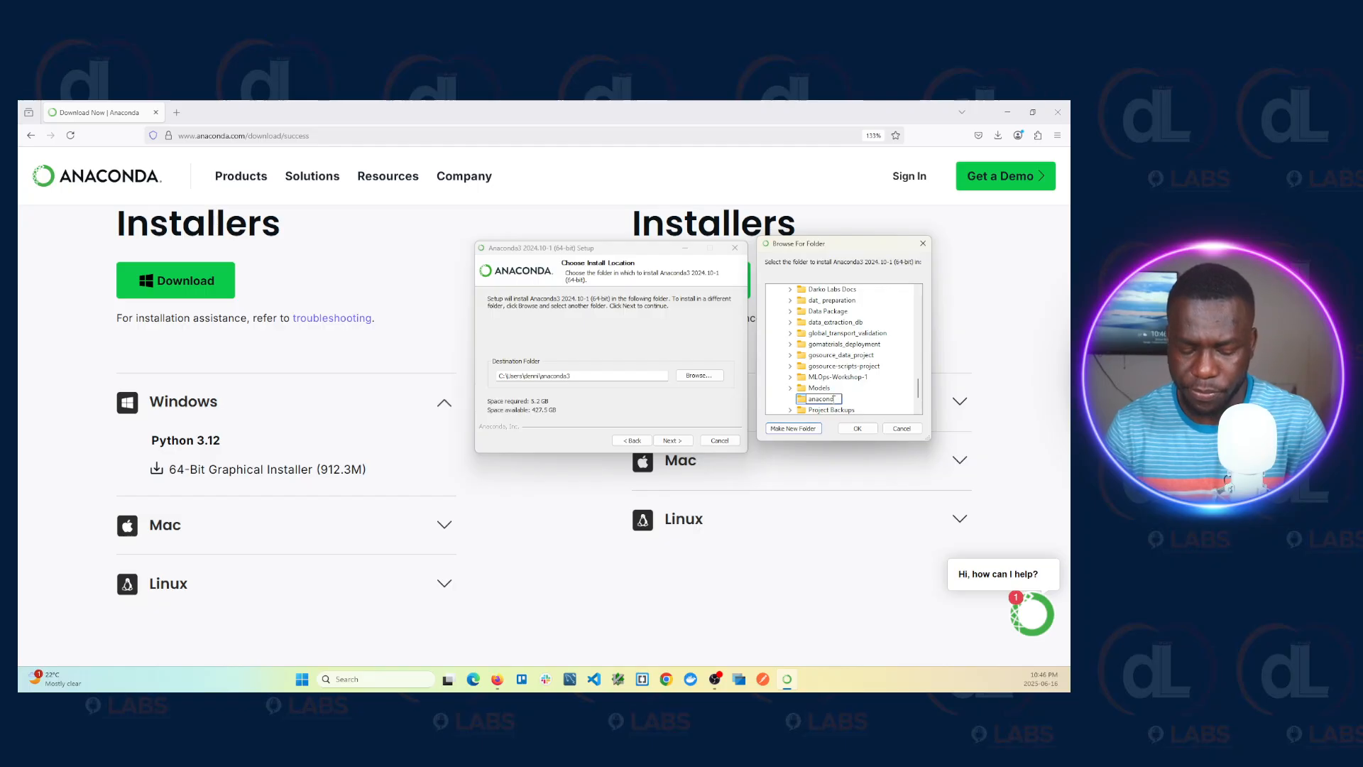
pyautogui.write('a3')
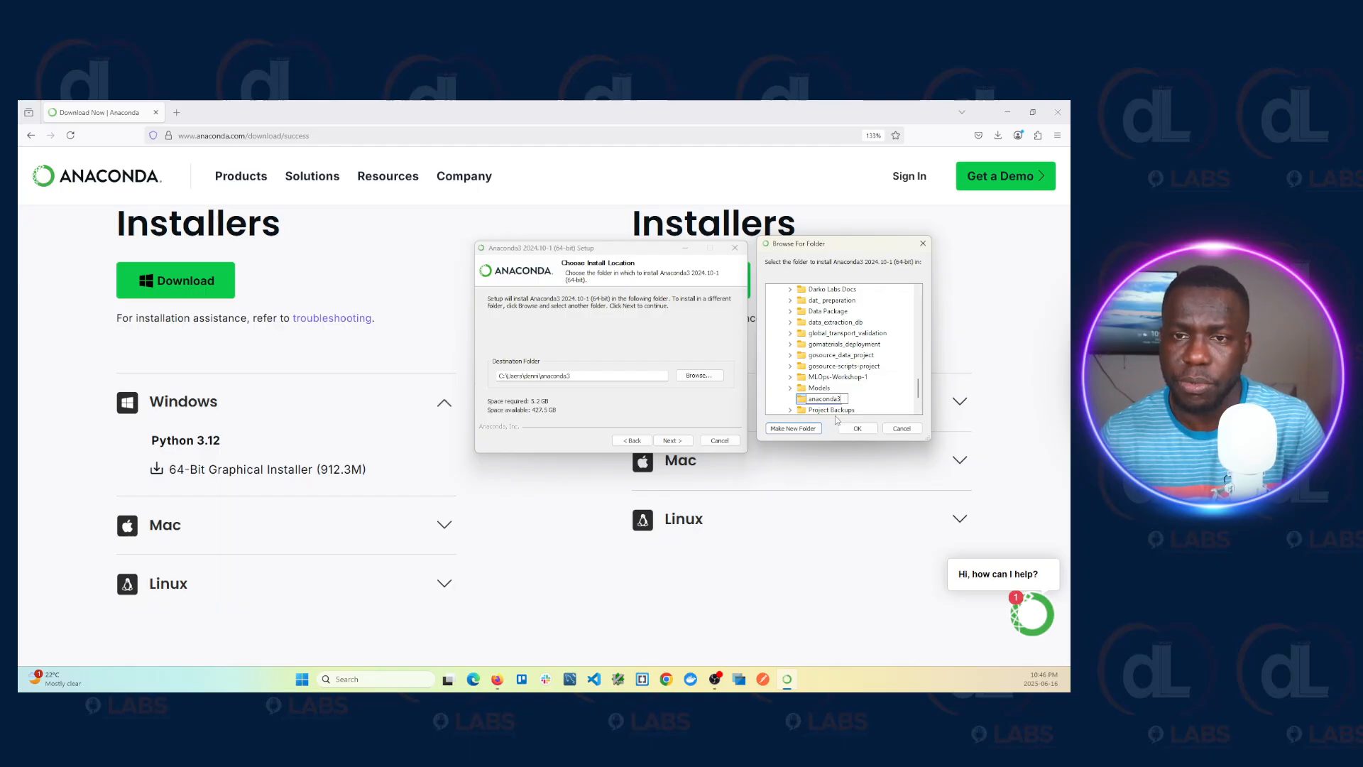
pyautogui.press('BackSpace')
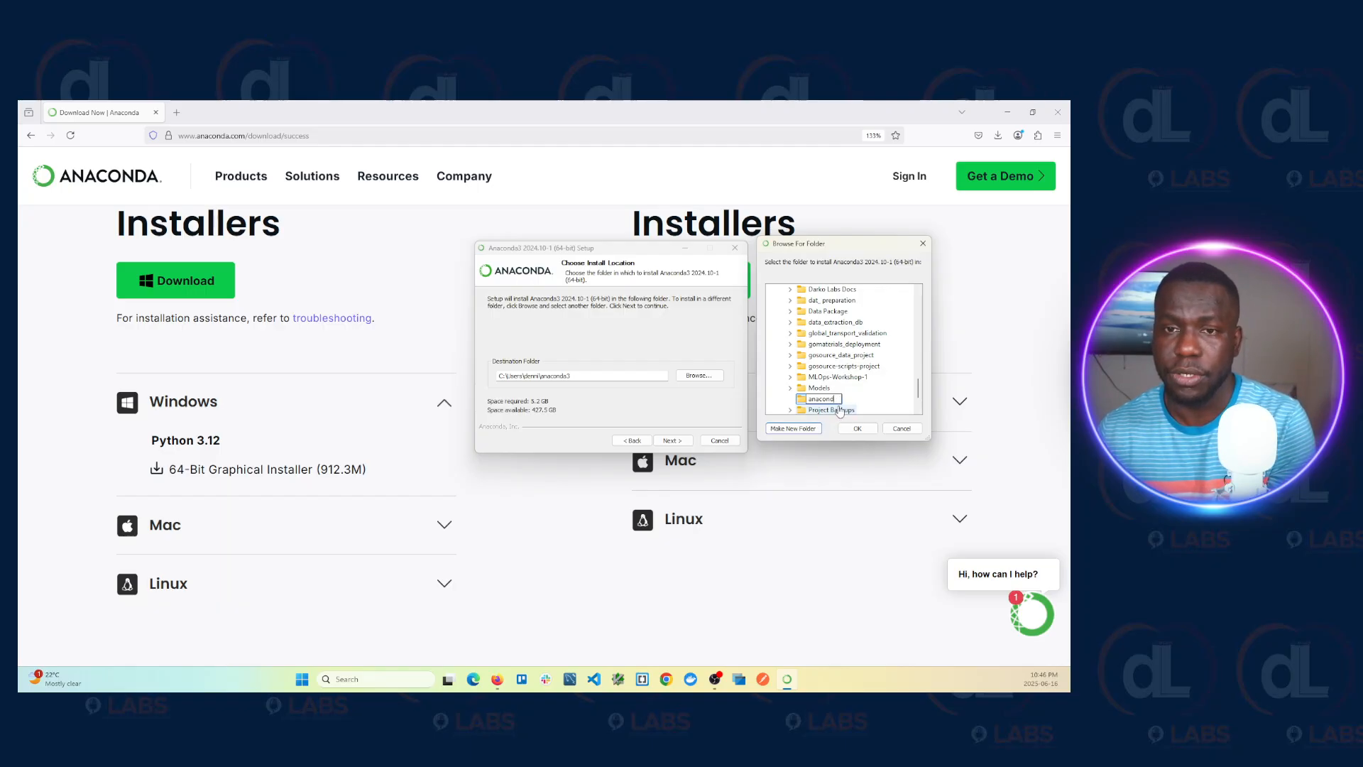
pyautogui.press('BackSpace')
pyautogui.press('BackSpace')
pyautogui.press('BackSpace')
pyautogui.press('BackSpace')
pyautogui.press('BackSpace')
pyautogui.press('BackSpace')
pyautogui.press('BackSpace')
pyautogui.press('BackSpace')
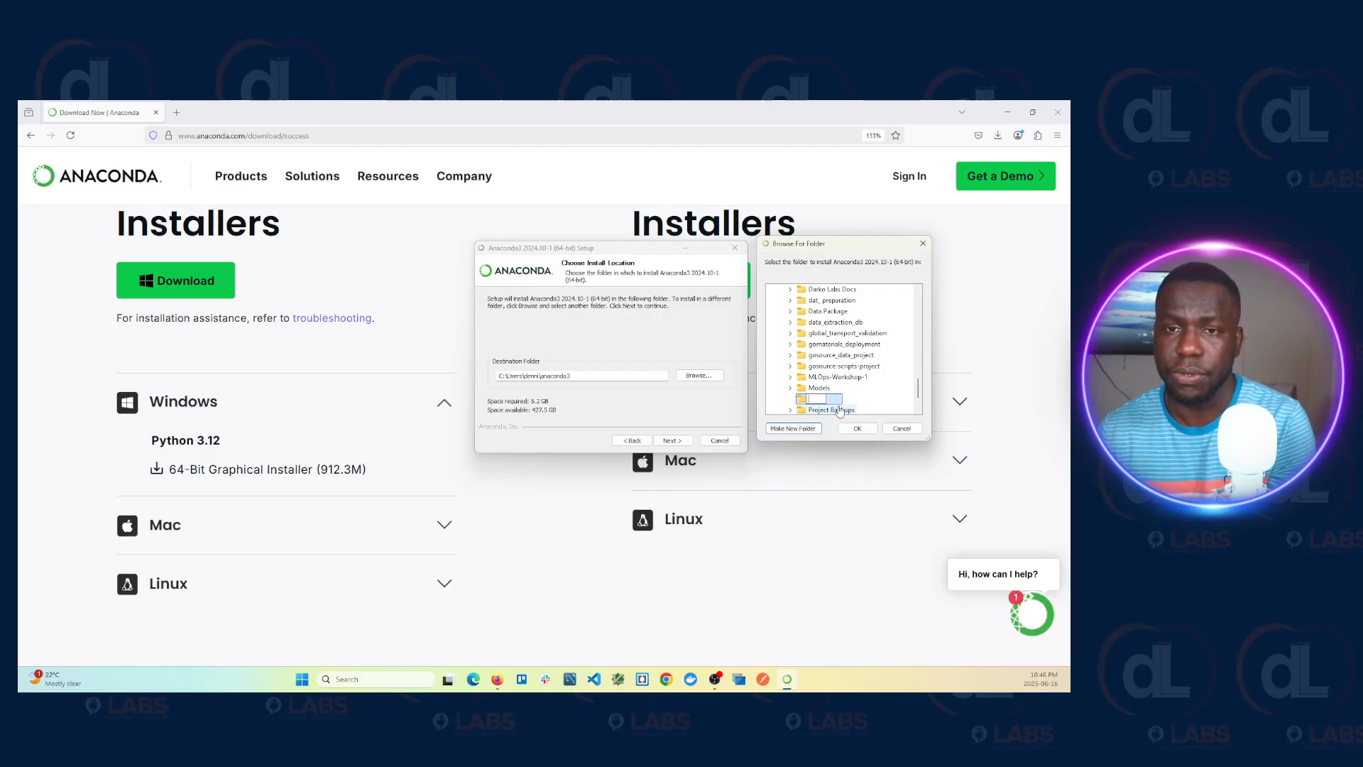
pyautogui.click(897, 430)
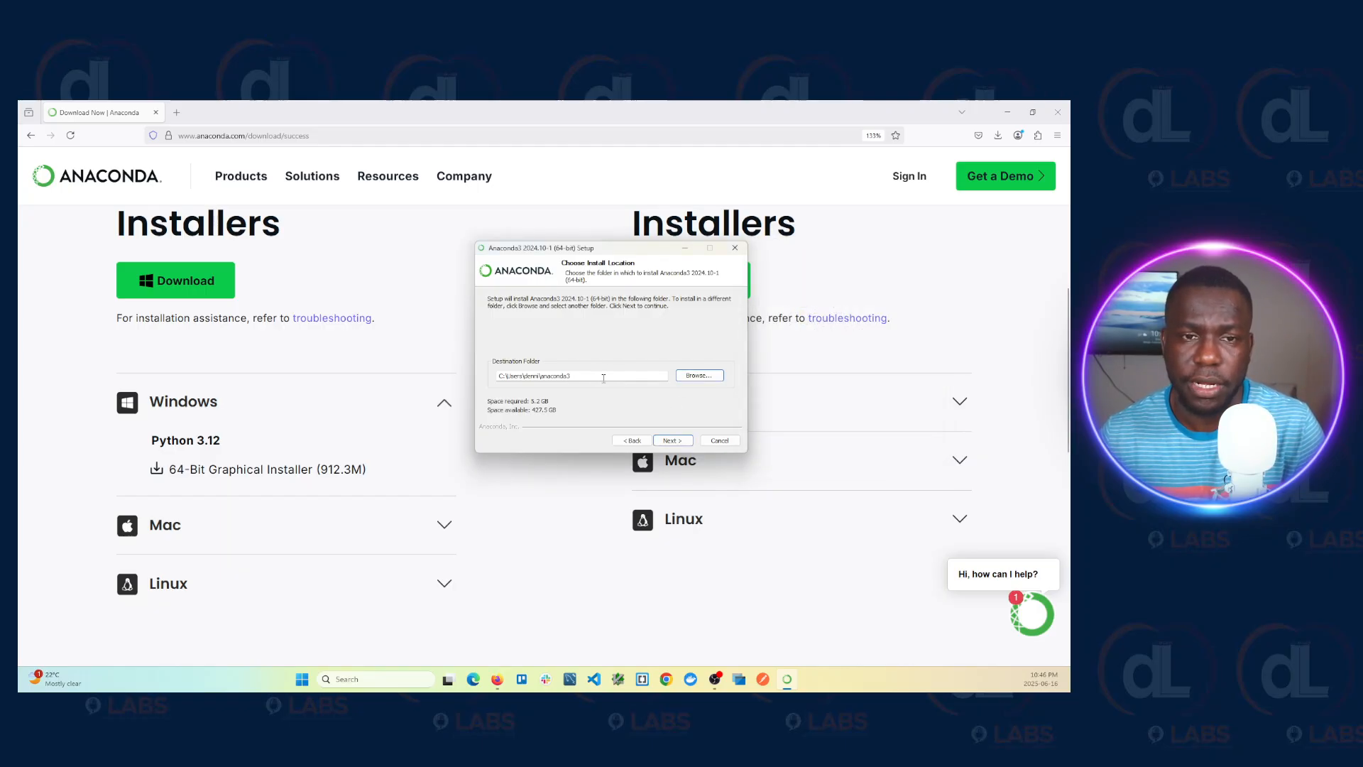
# Try to use a new anaconda3 folder inside the existing anaconda3 folder of the user profile as the install destination
pyautogui.click(671, 441)
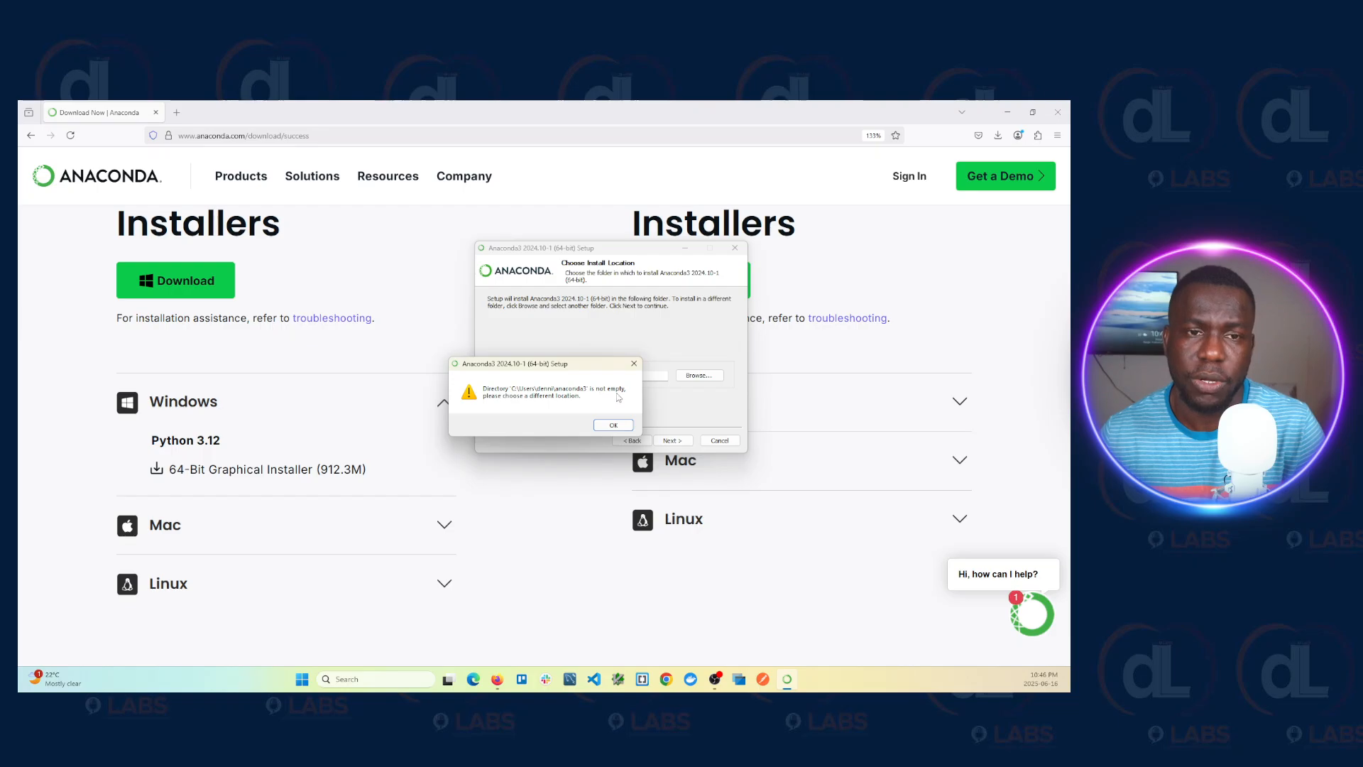
pyautogui.click(597, 424)
pyautogui.click(699, 375)
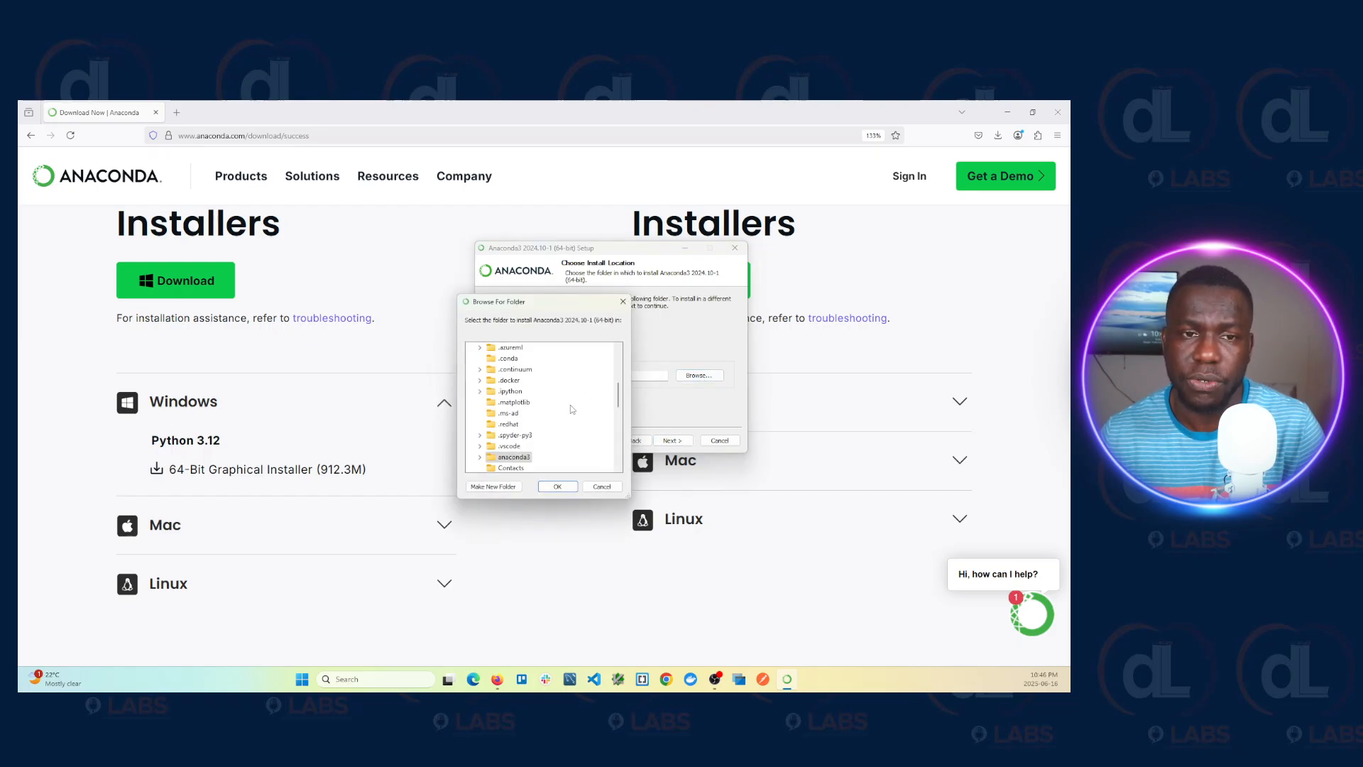
pyautogui.doubleClick(514, 456)
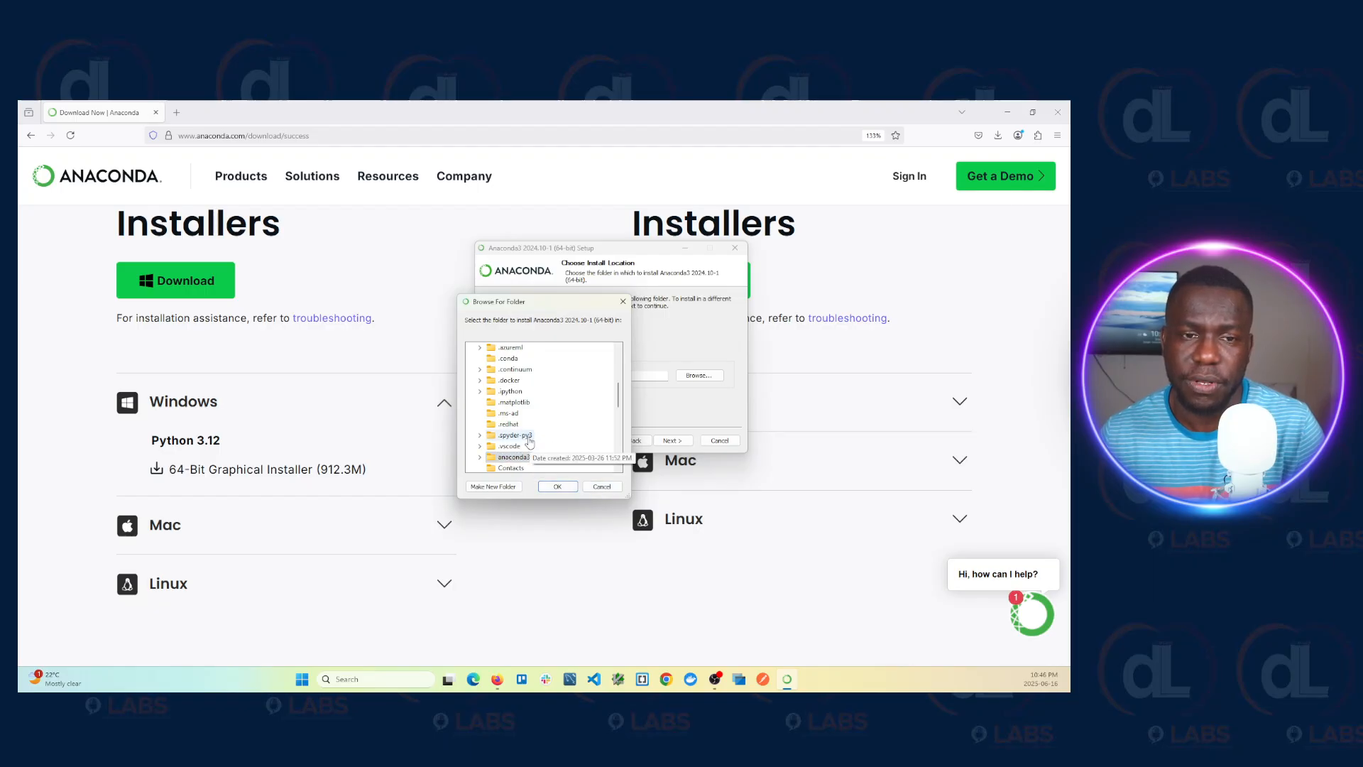
pyautogui.click(504, 486)
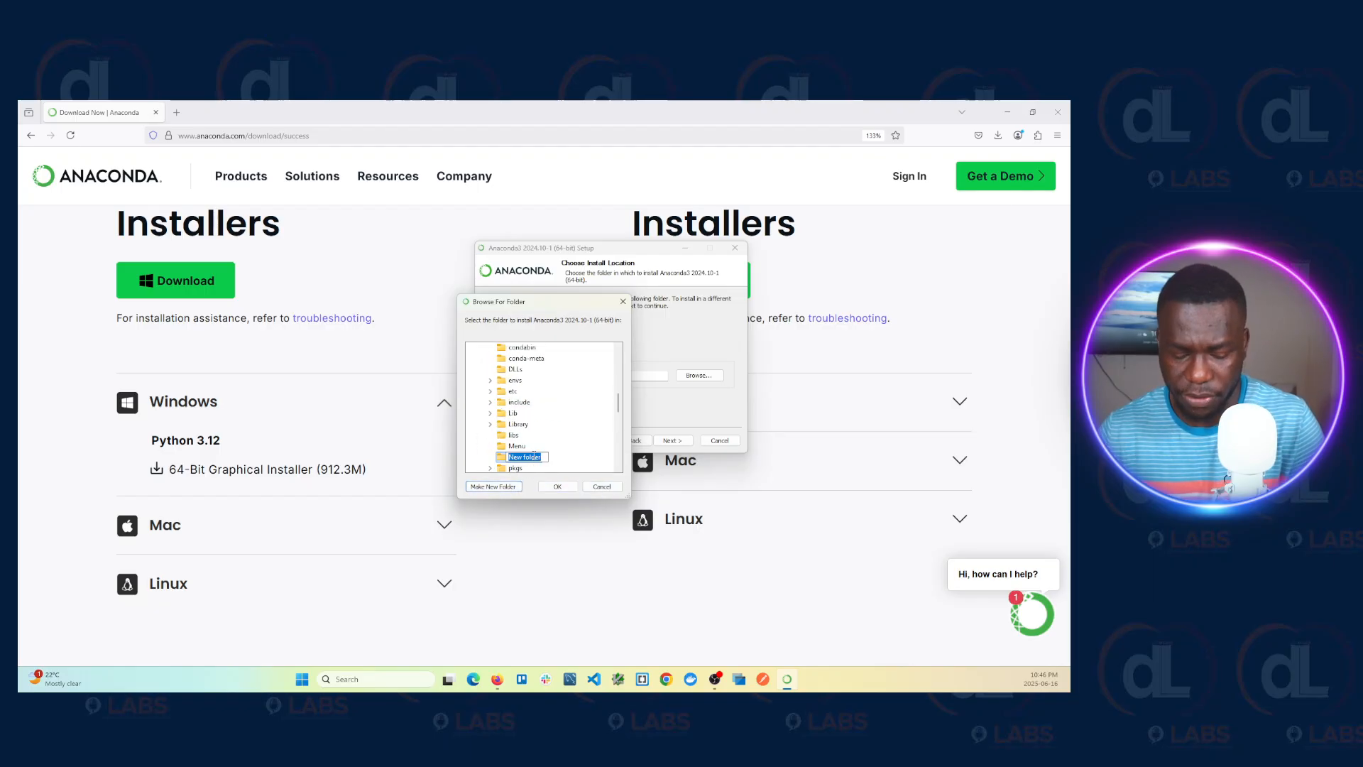
pyautogui.write('anaconda')
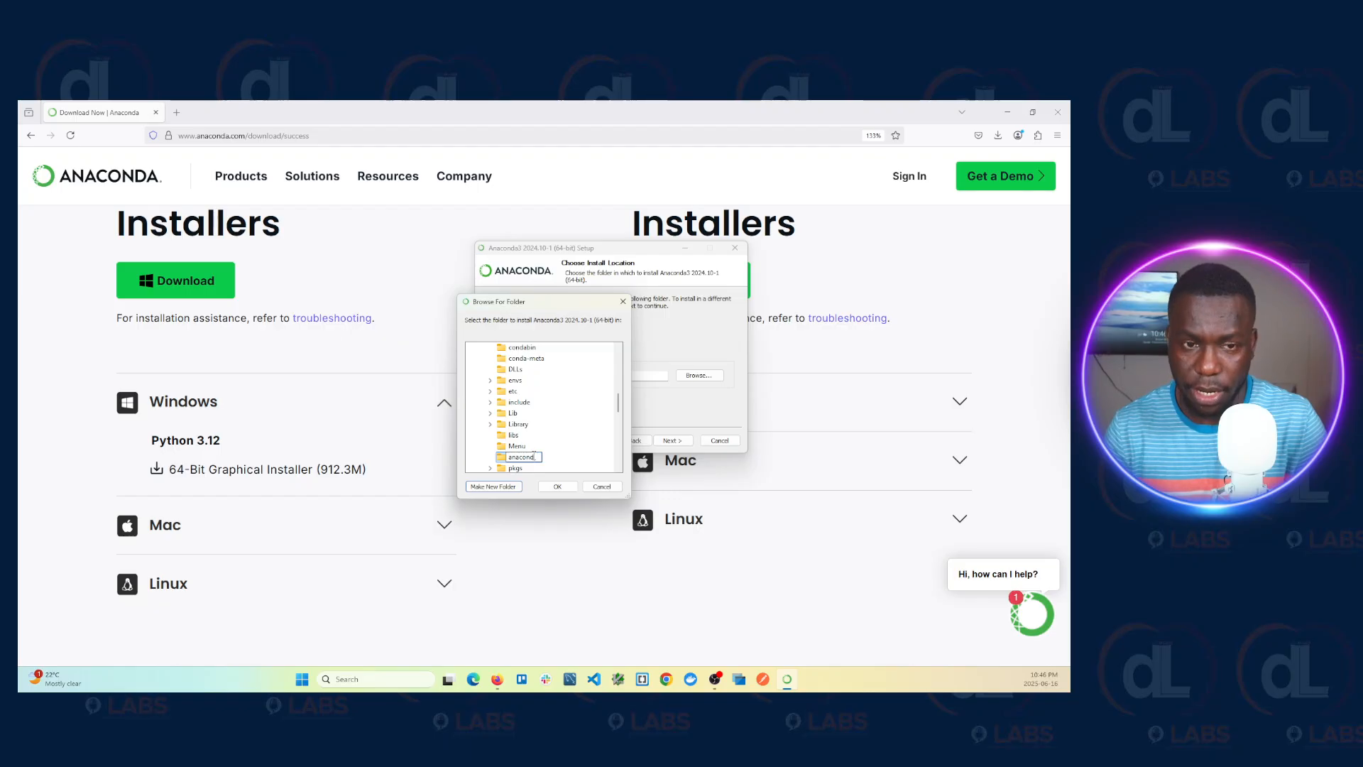
pyautogui.write('3')
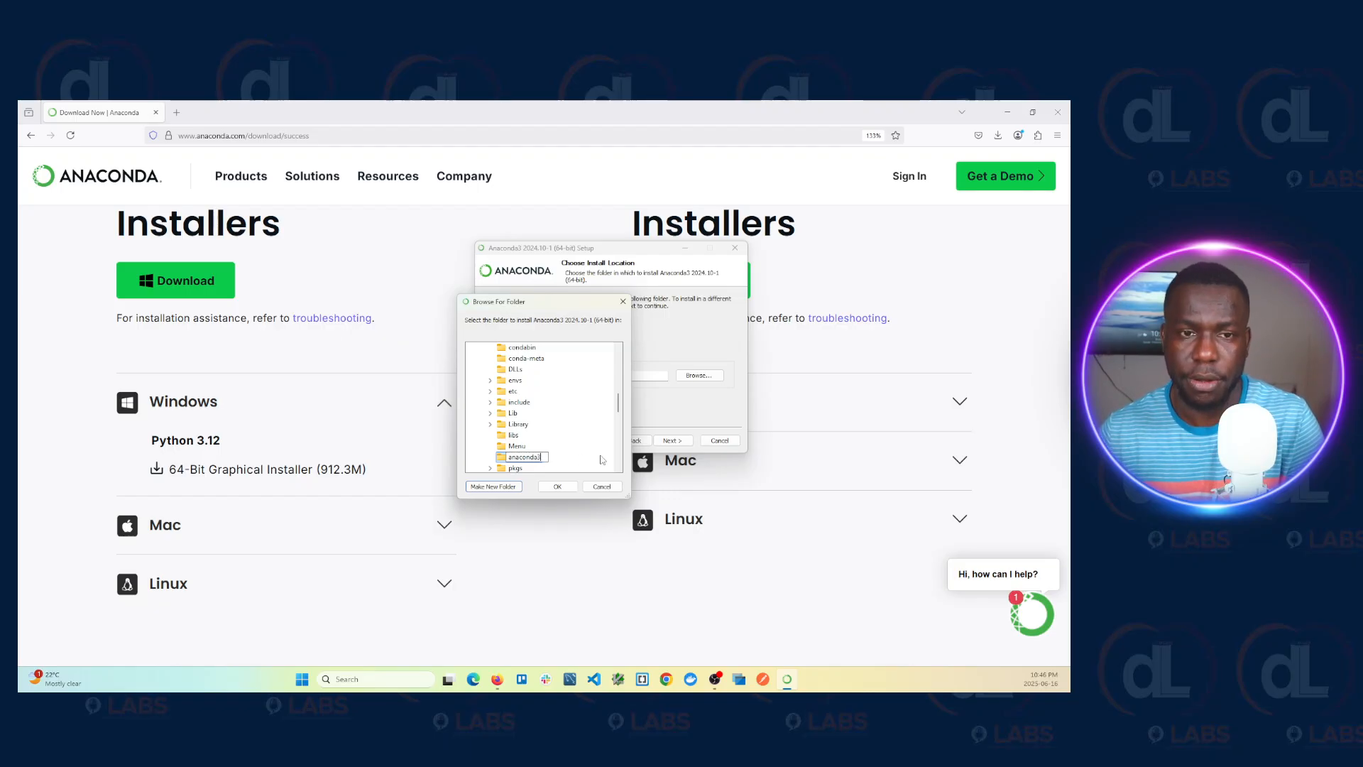
pyautogui.click(557, 486)
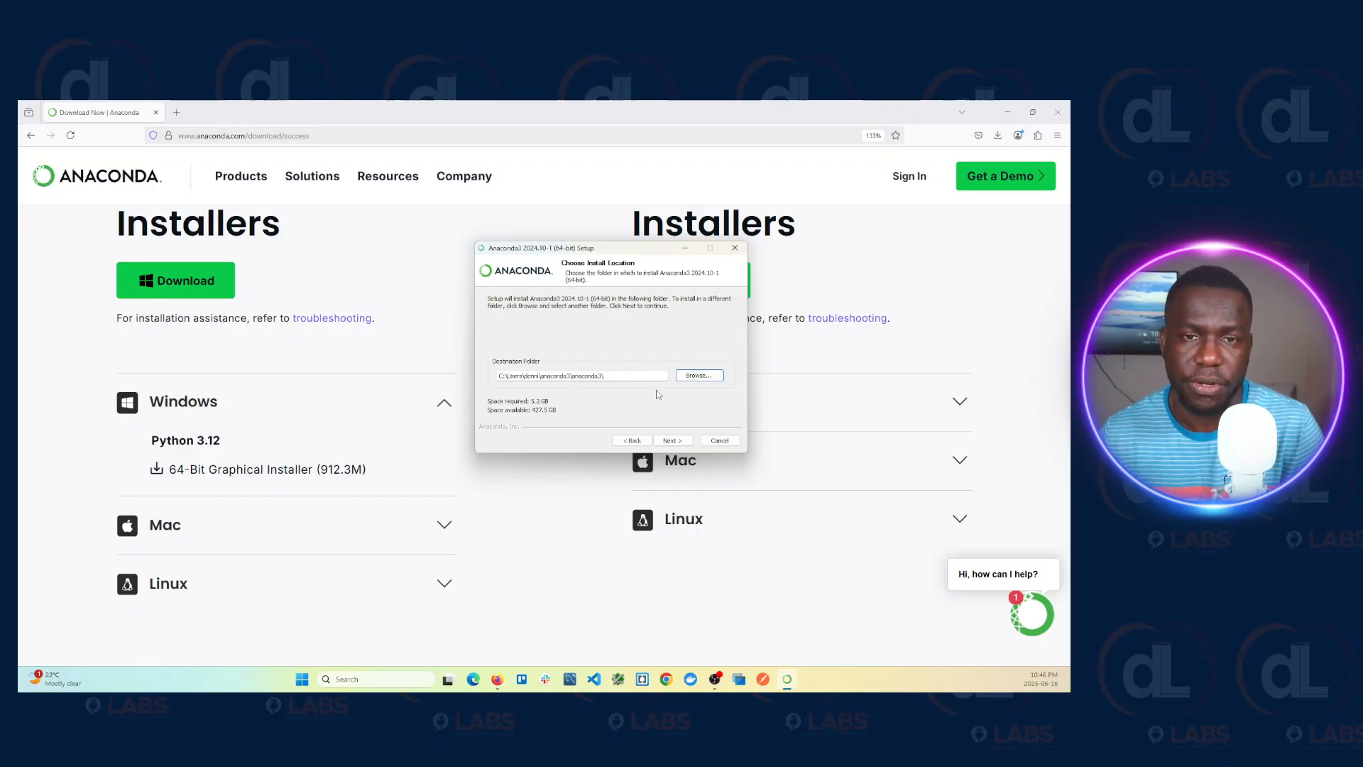
# Create a new folder named anaconda3 on the D: drive under This PC and accept the folder selection
pyautogui.scroll(-8, 539, 419)
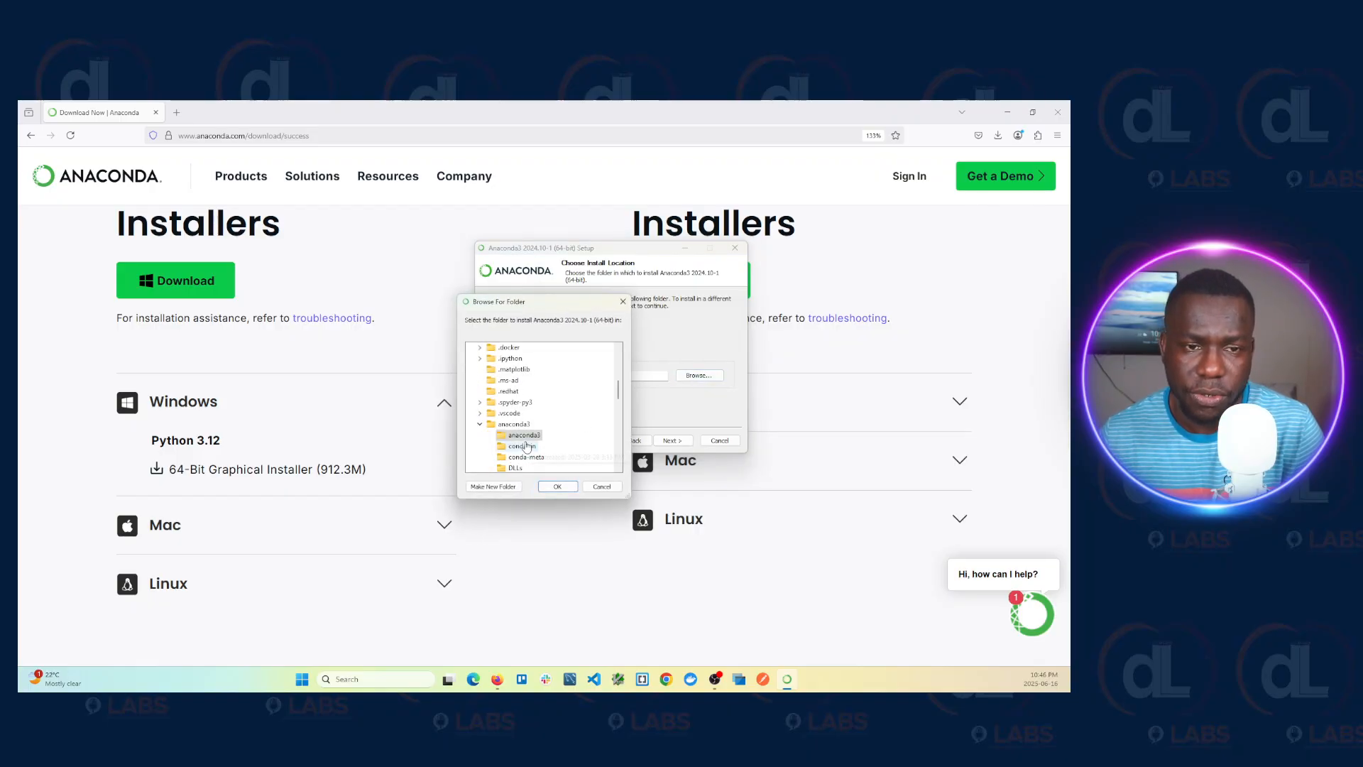
pyautogui.scroll(-2, 524, 453)
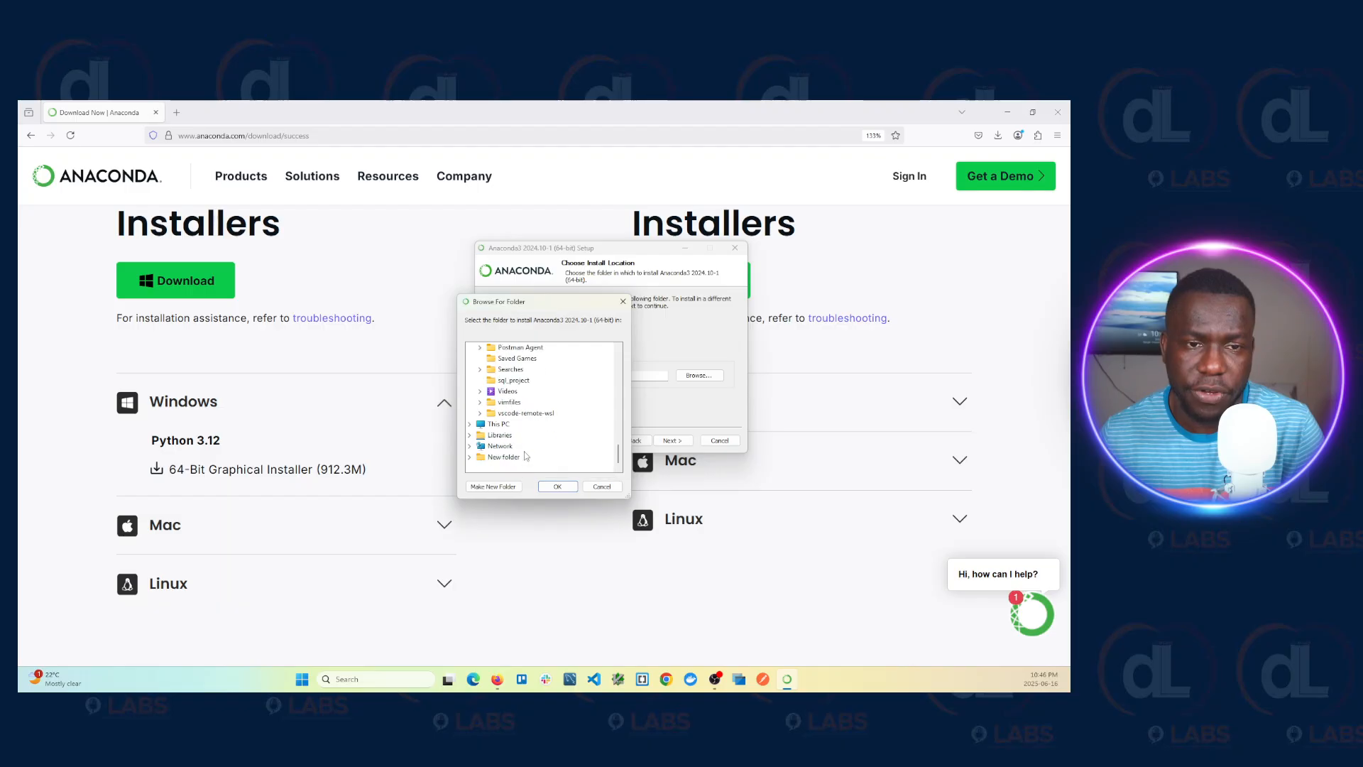
pyautogui.click(499, 426)
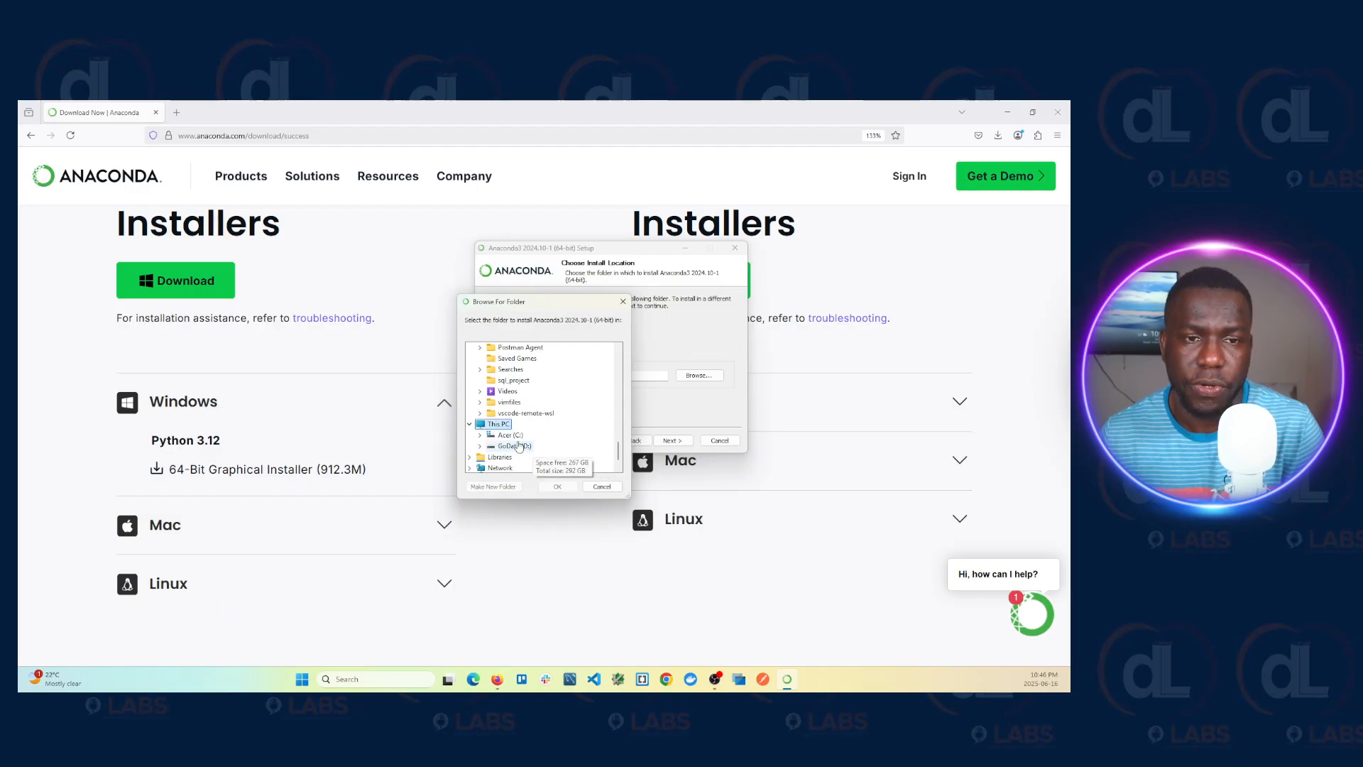
pyautogui.click(525, 447)
pyautogui.click(503, 487)
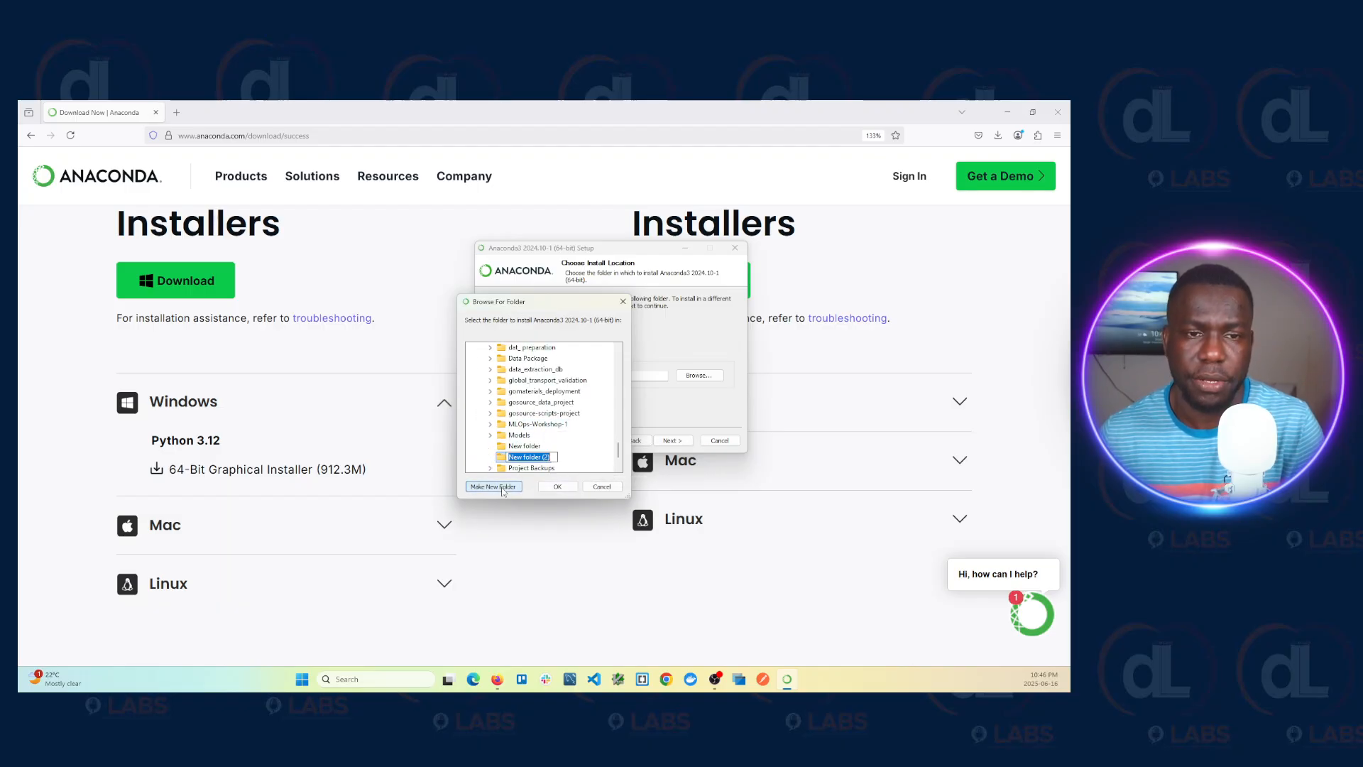
pyautogui.write('anaconda3')
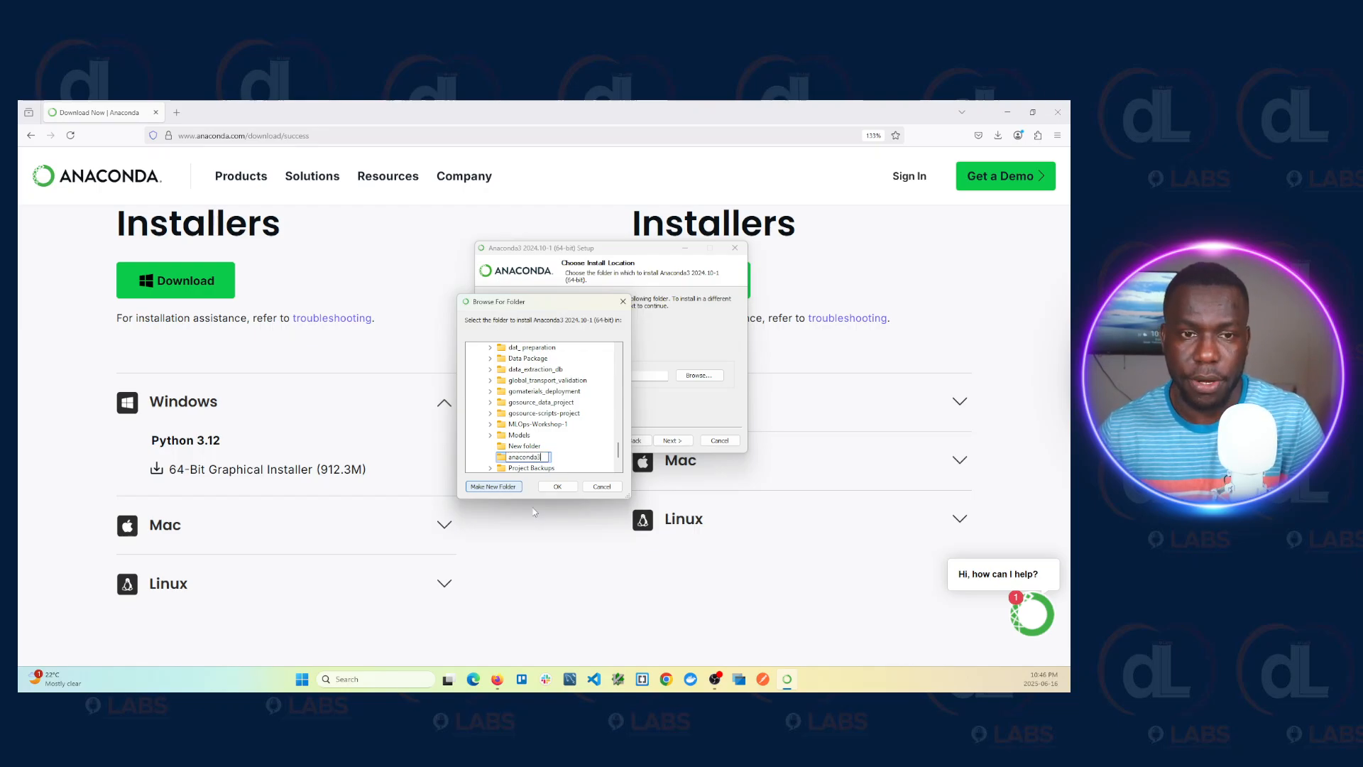
pyautogui.click(564, 486)
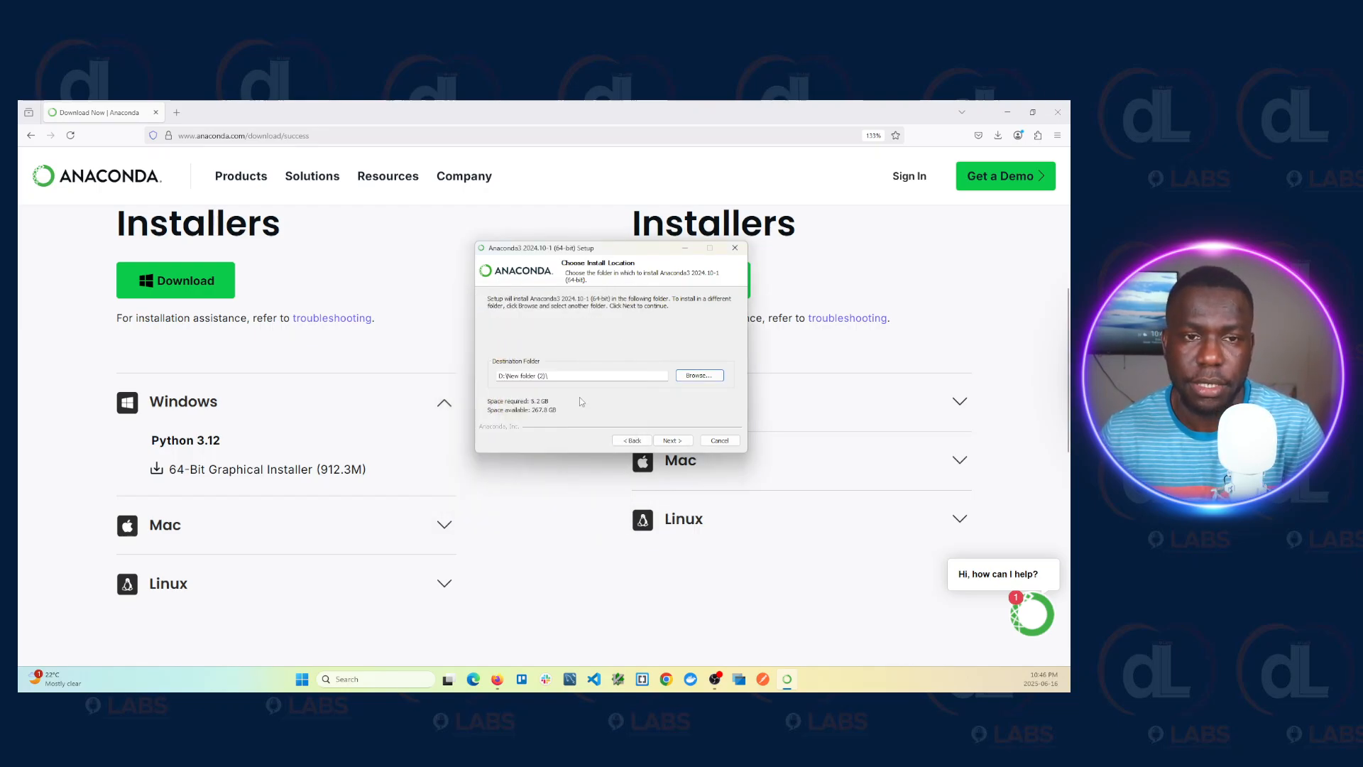
# Select the anaconda3 folder on the D: drive as the destination folder and continue to the advanced installation options
pyautogui.click(596, 375)
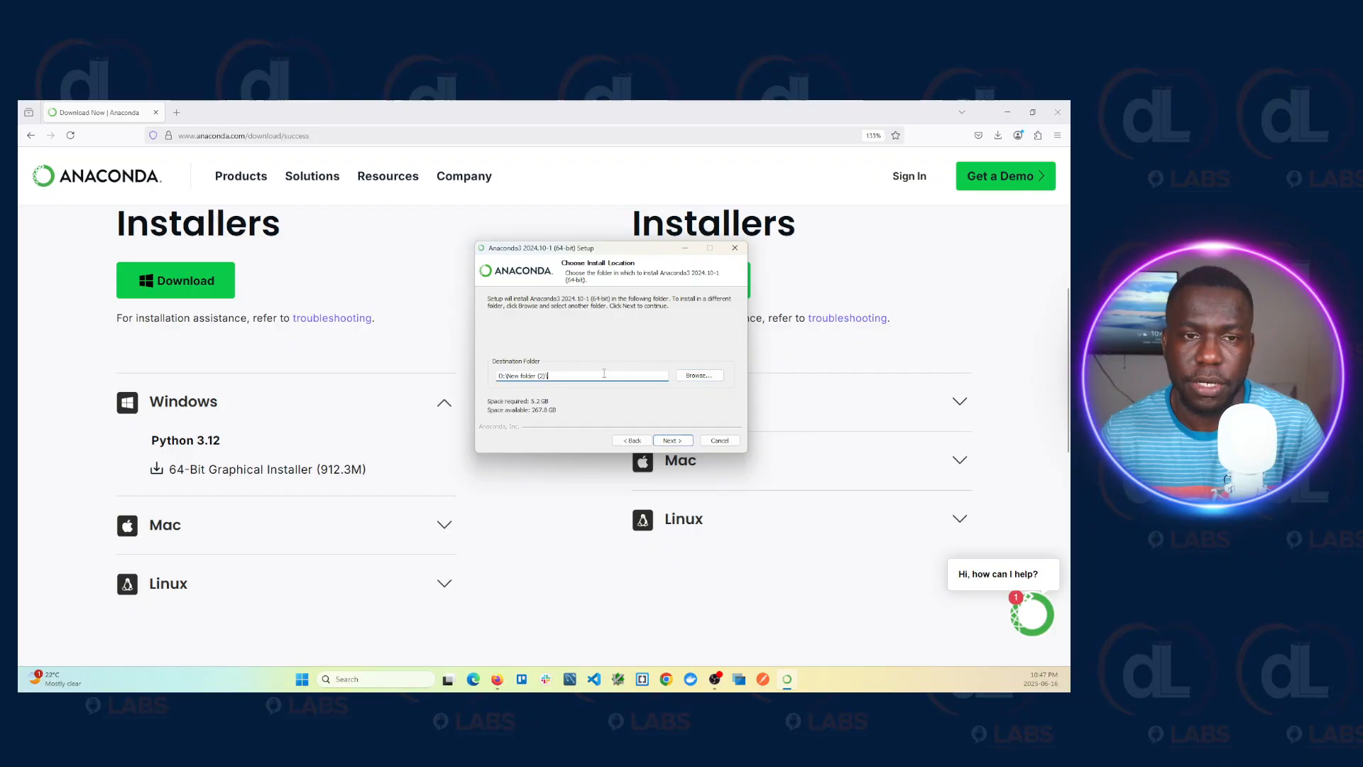
pyautogui.click(692, 379)
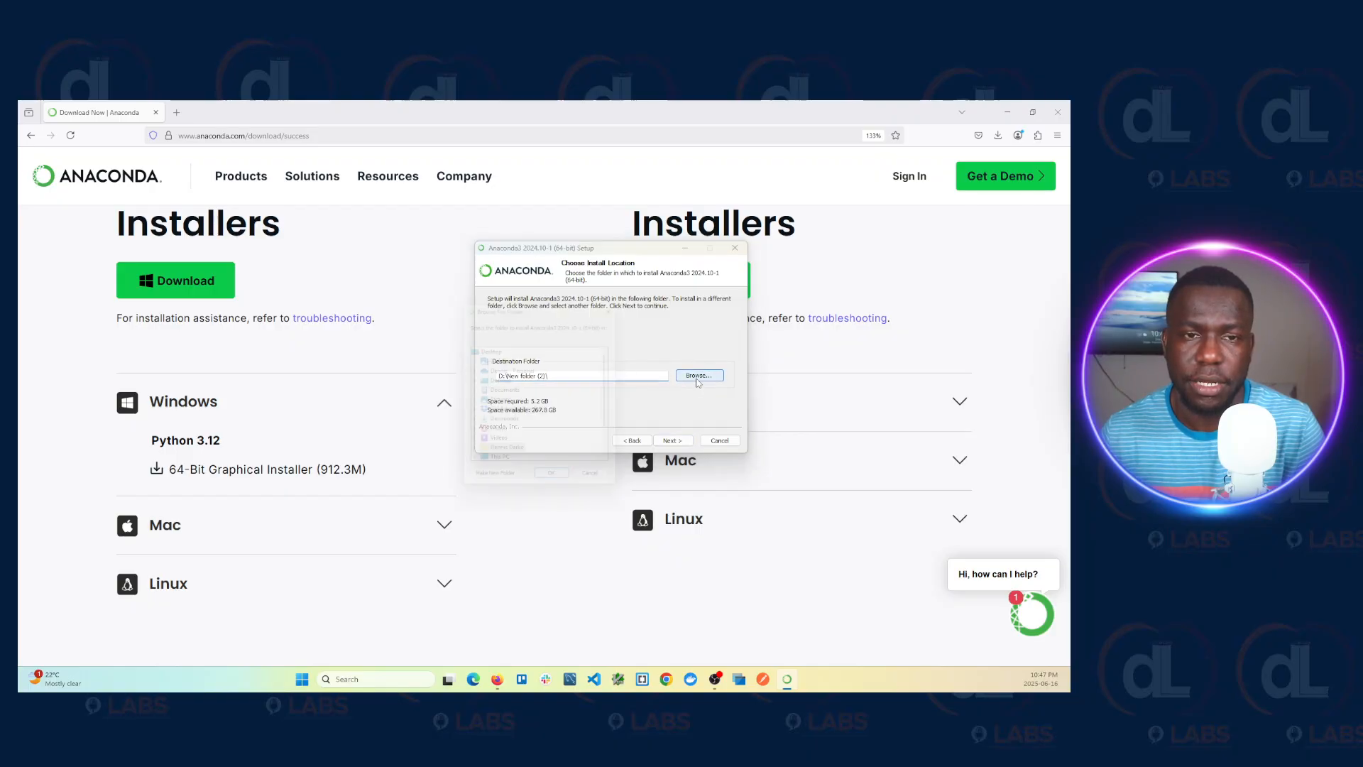
pyautogui.doubleClick(498, 424)
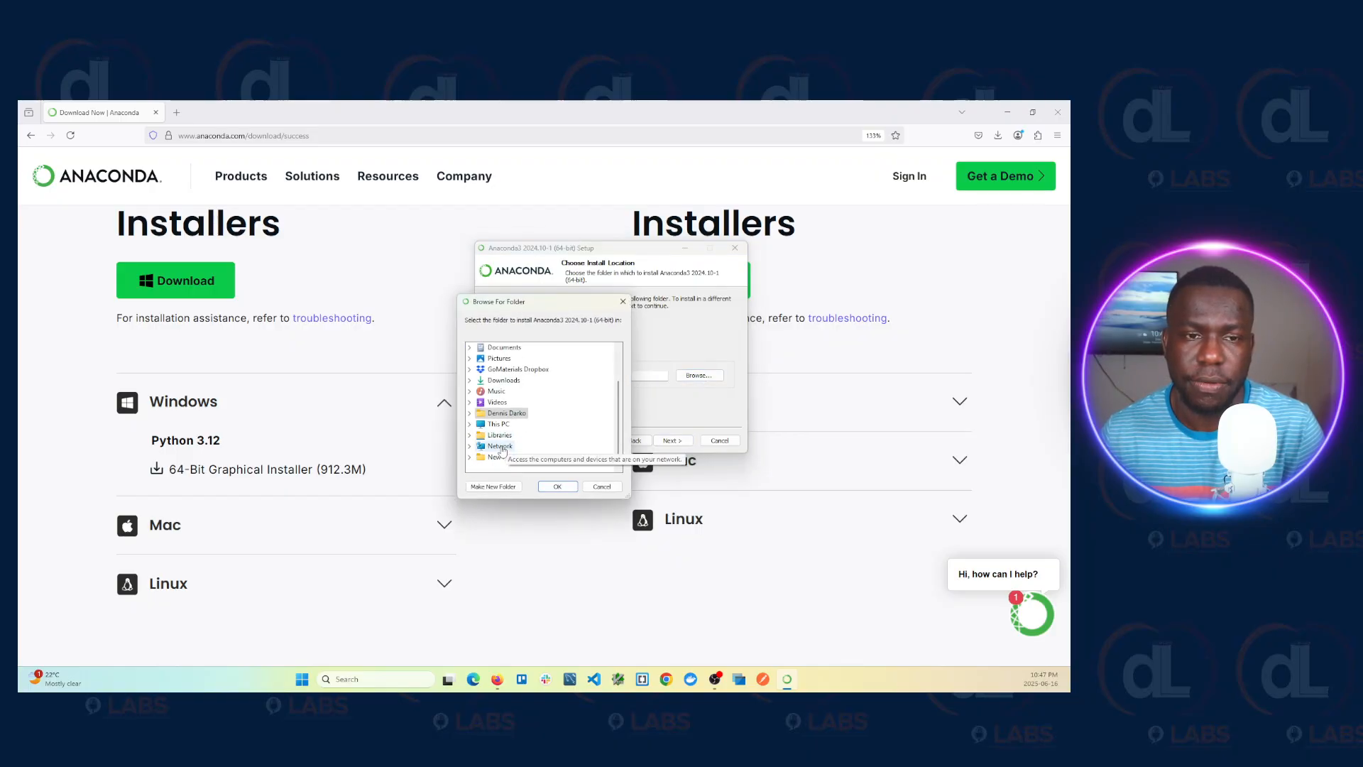
pyautogui.doubleClick(515, 446)
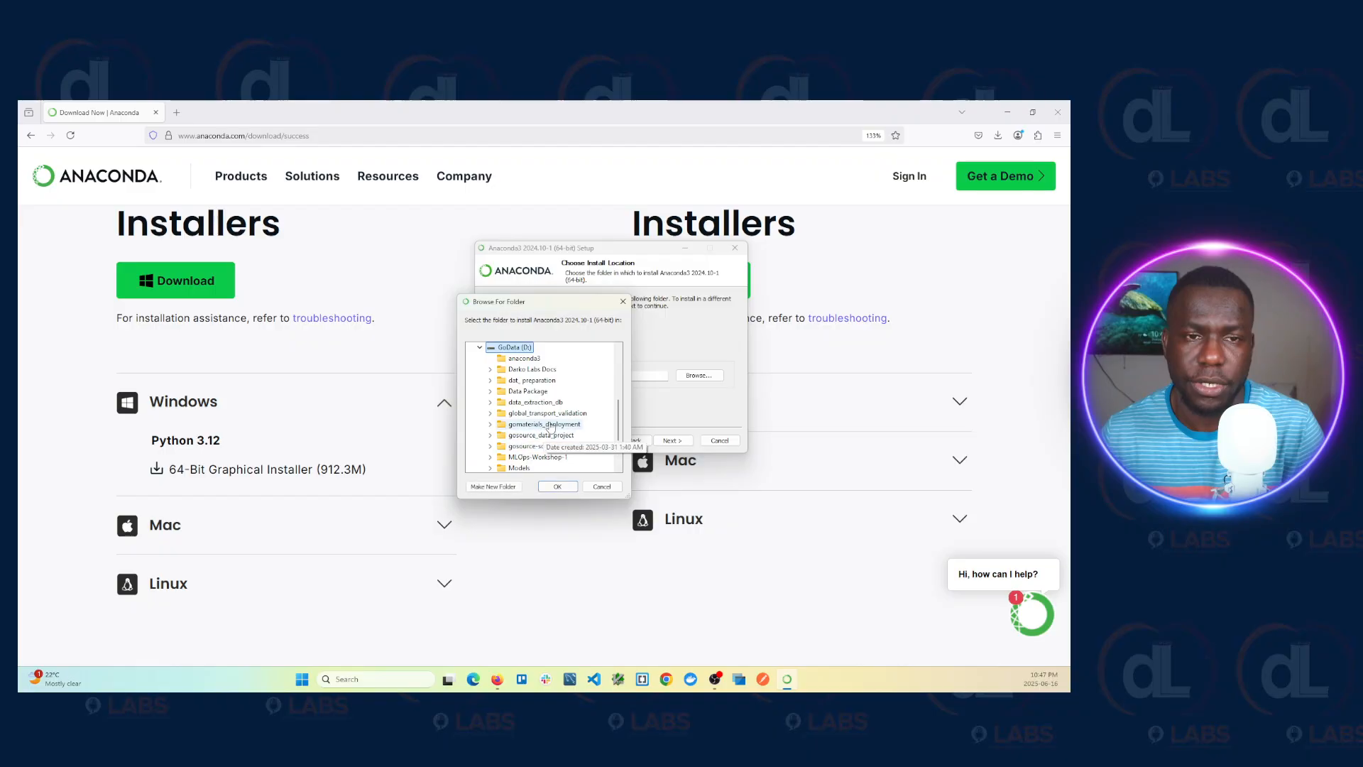
pyautogui.click(529, 362)
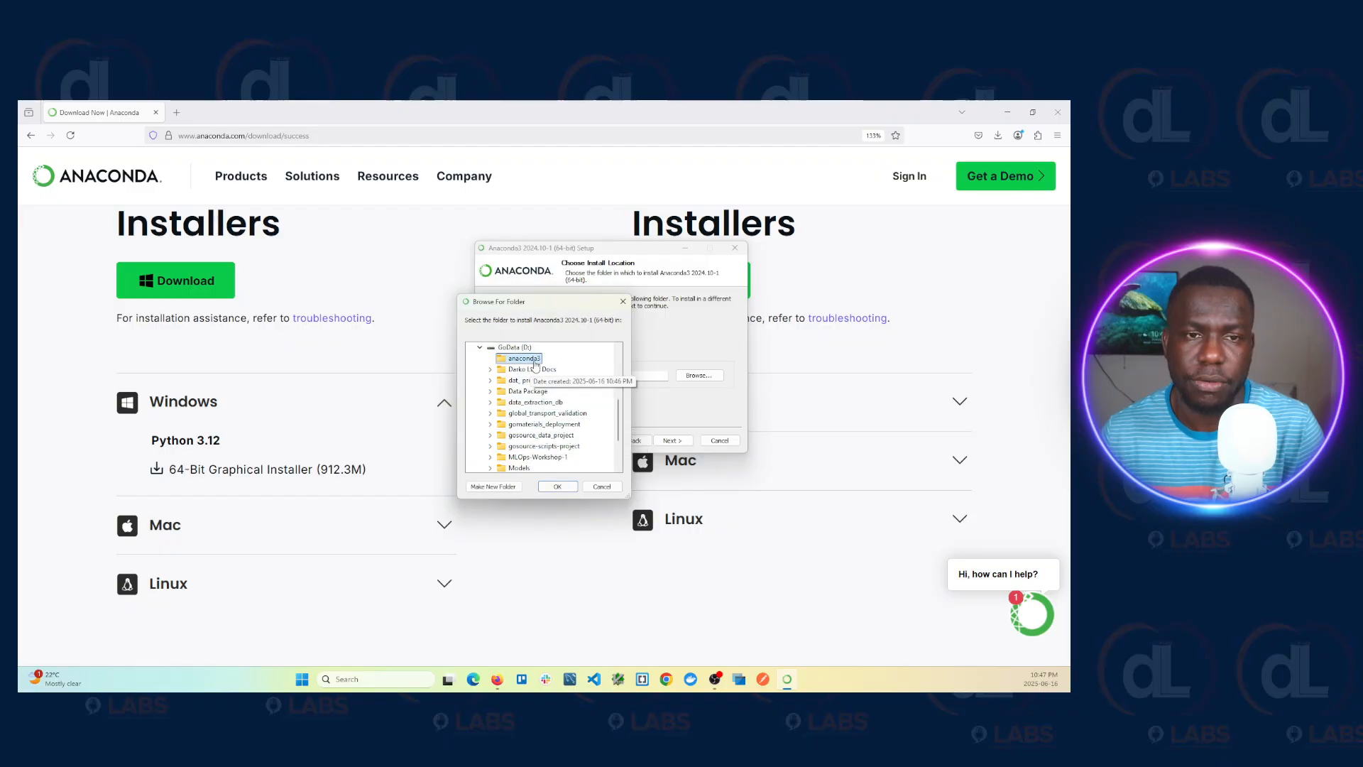
pyautogui.click(558, 488)
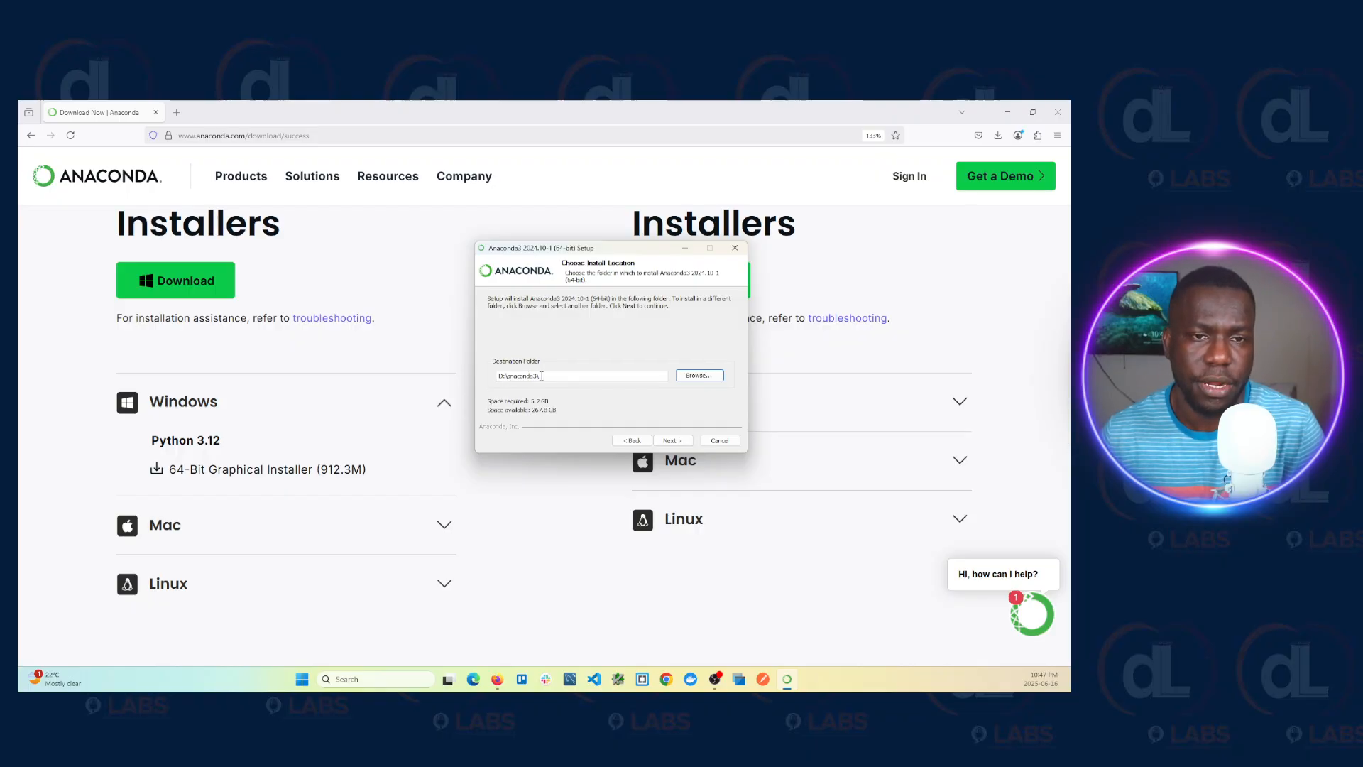
pyautogui.click(671, 440)
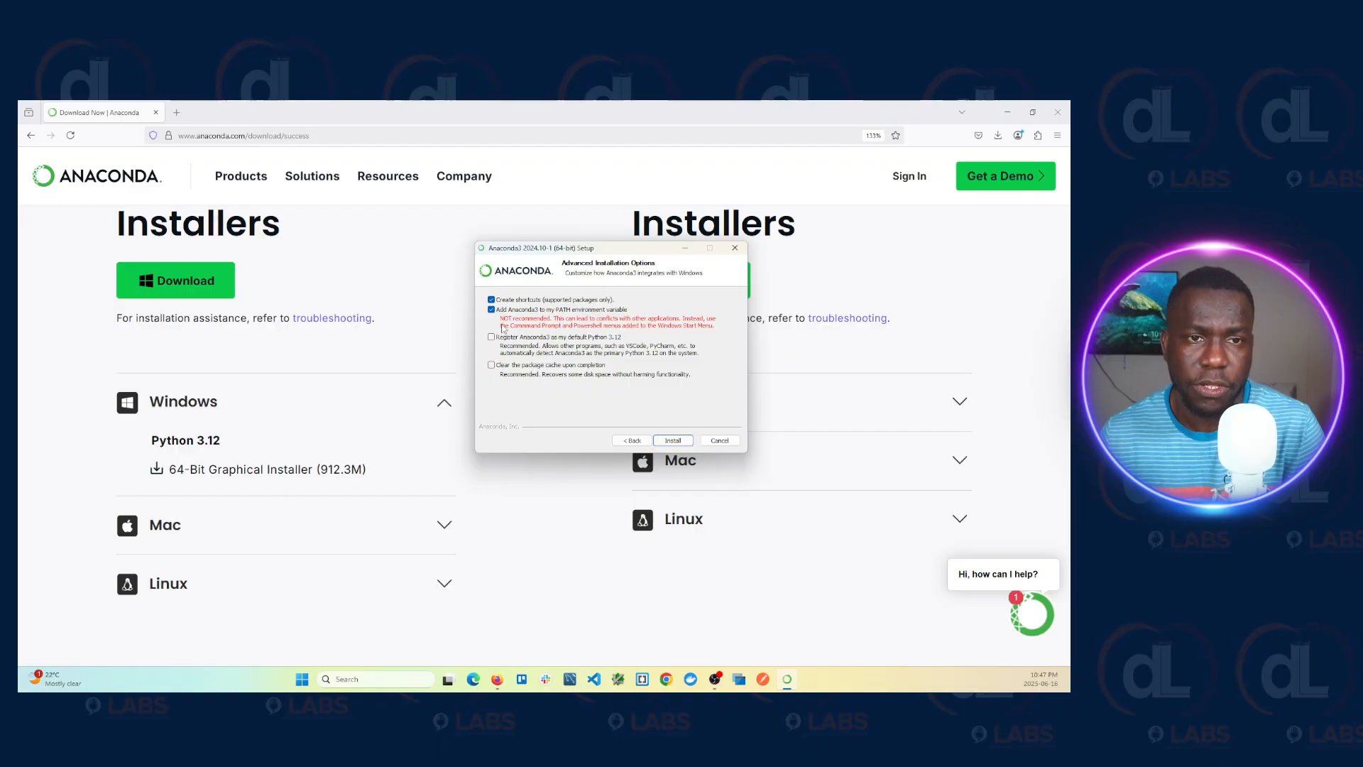
# Search Windows for "env", open the system environment variables editor beside the setup window, and bring up the Environment Variables dialog
pyautogui.press('super')
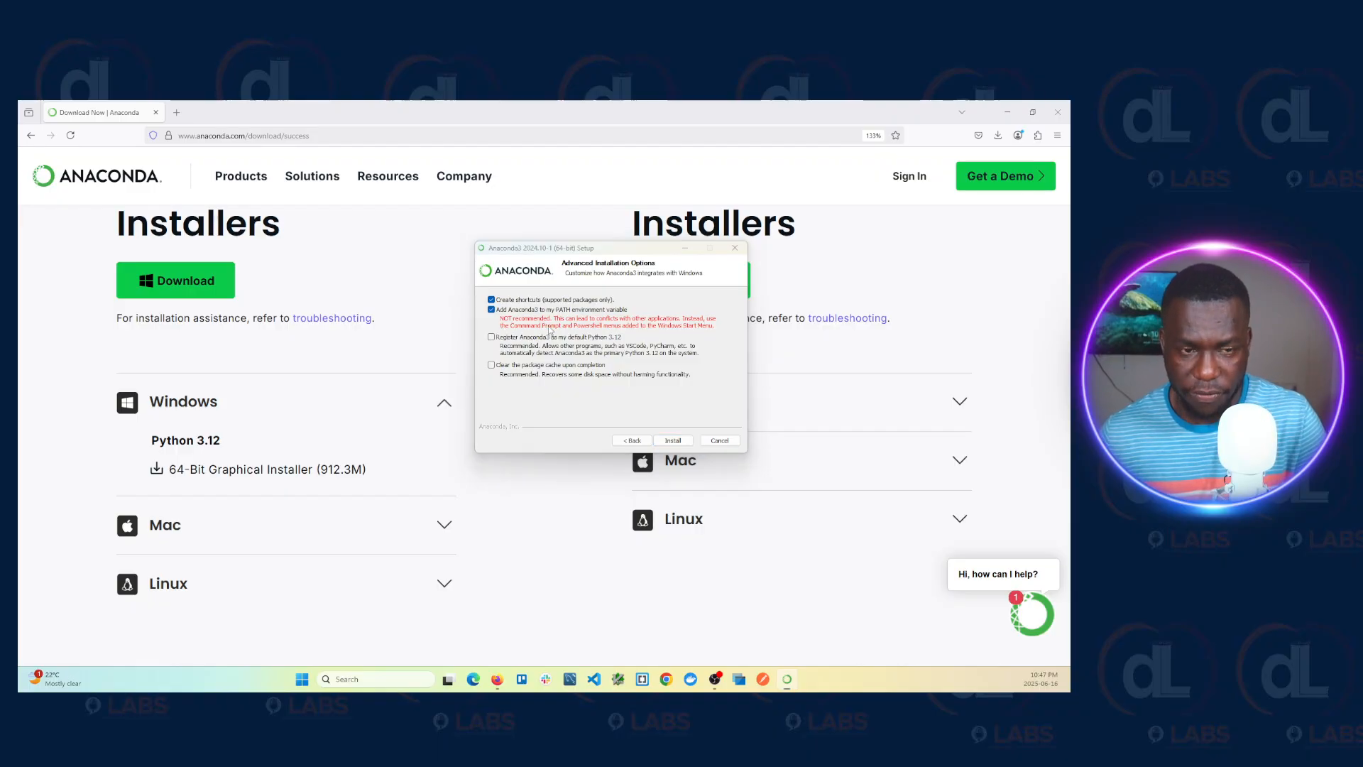
pyautogui.click(304, 683)
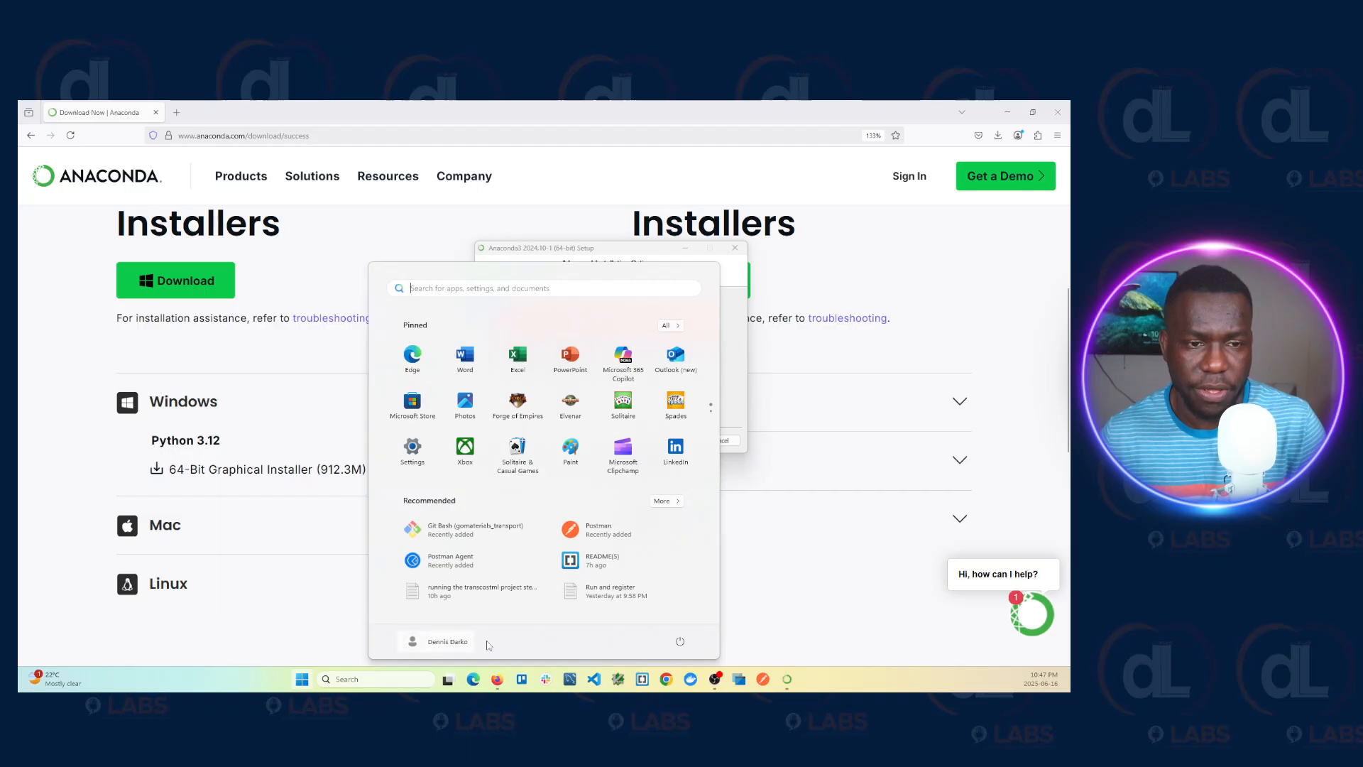
pyautogui.click(468, 290)
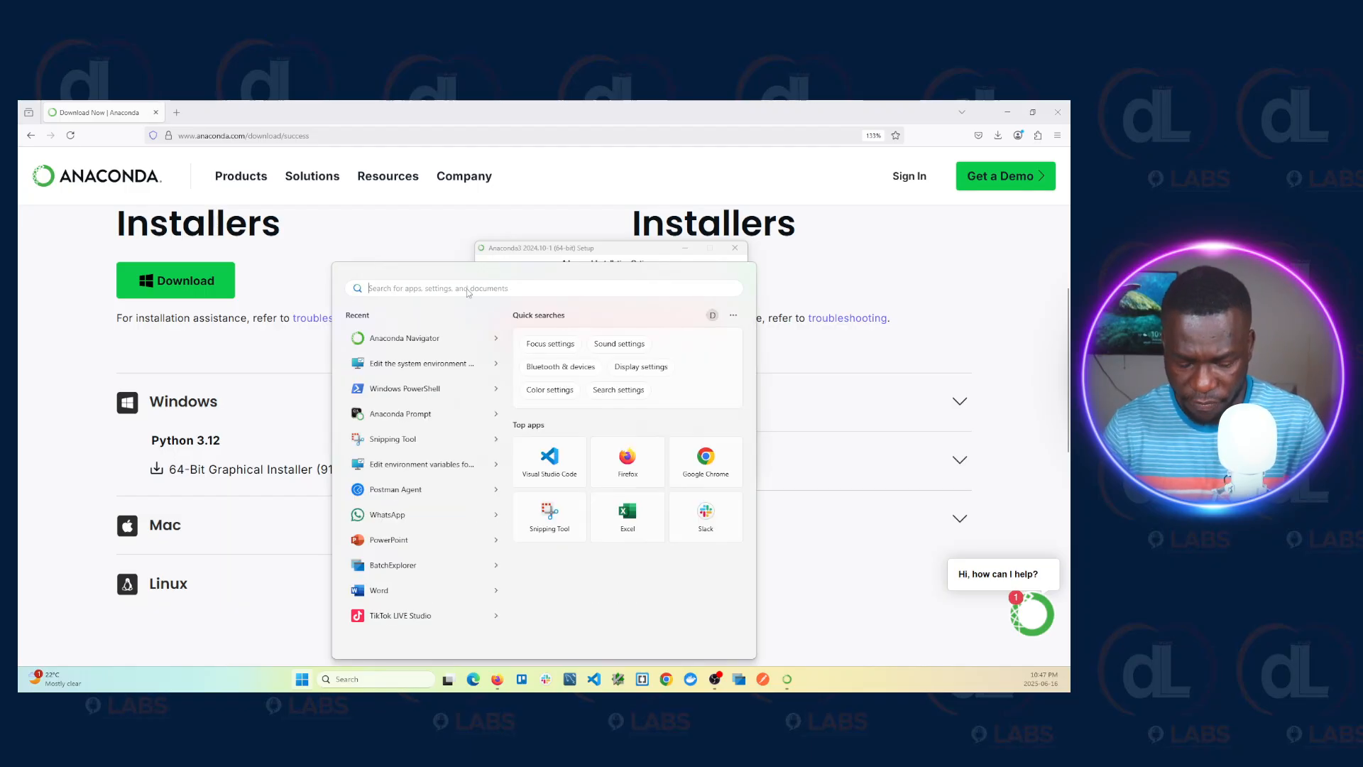
pyautogui.write('enn')
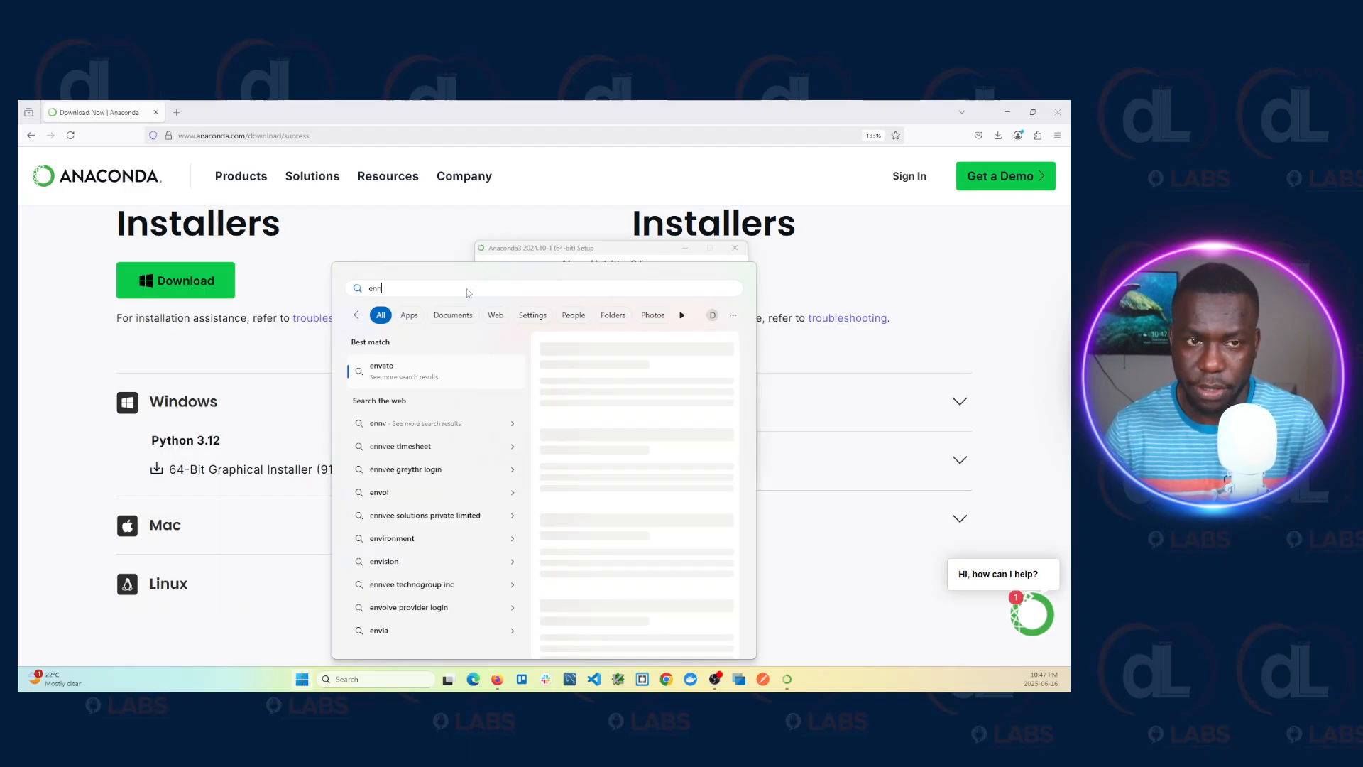
pyautogui.press('BackSpace')
pyautogui.write('v')
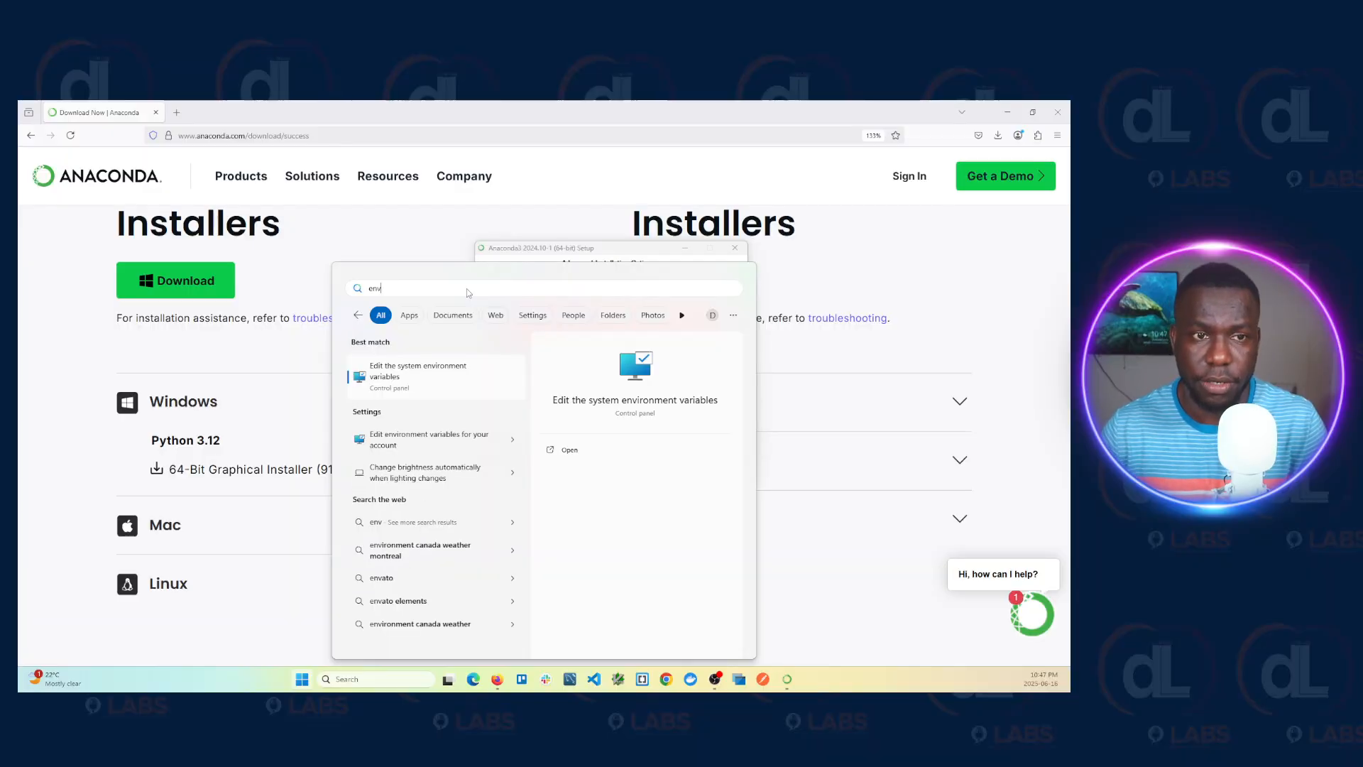
pyautogui.click(445, 382)
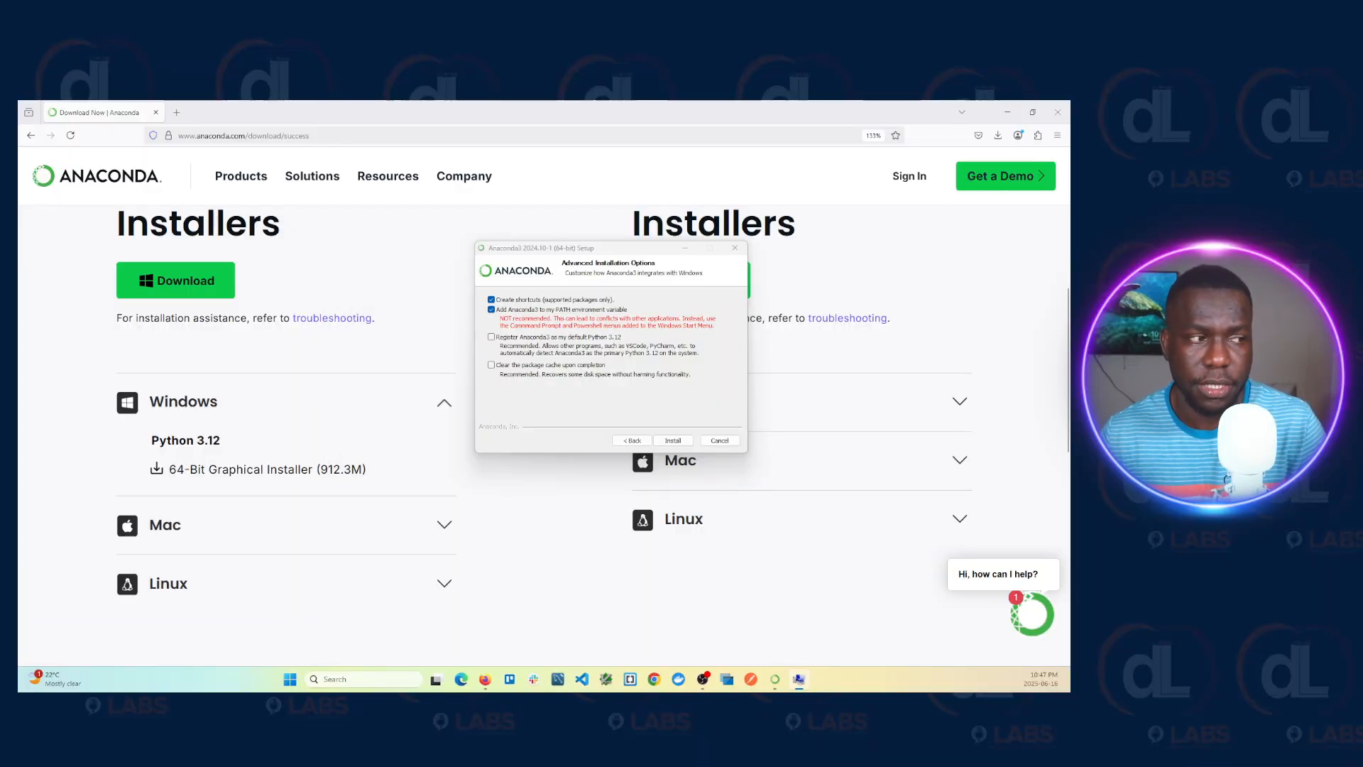
pyautogui.moveTo(409, 145); pyautogui.dragTo(364, 229)
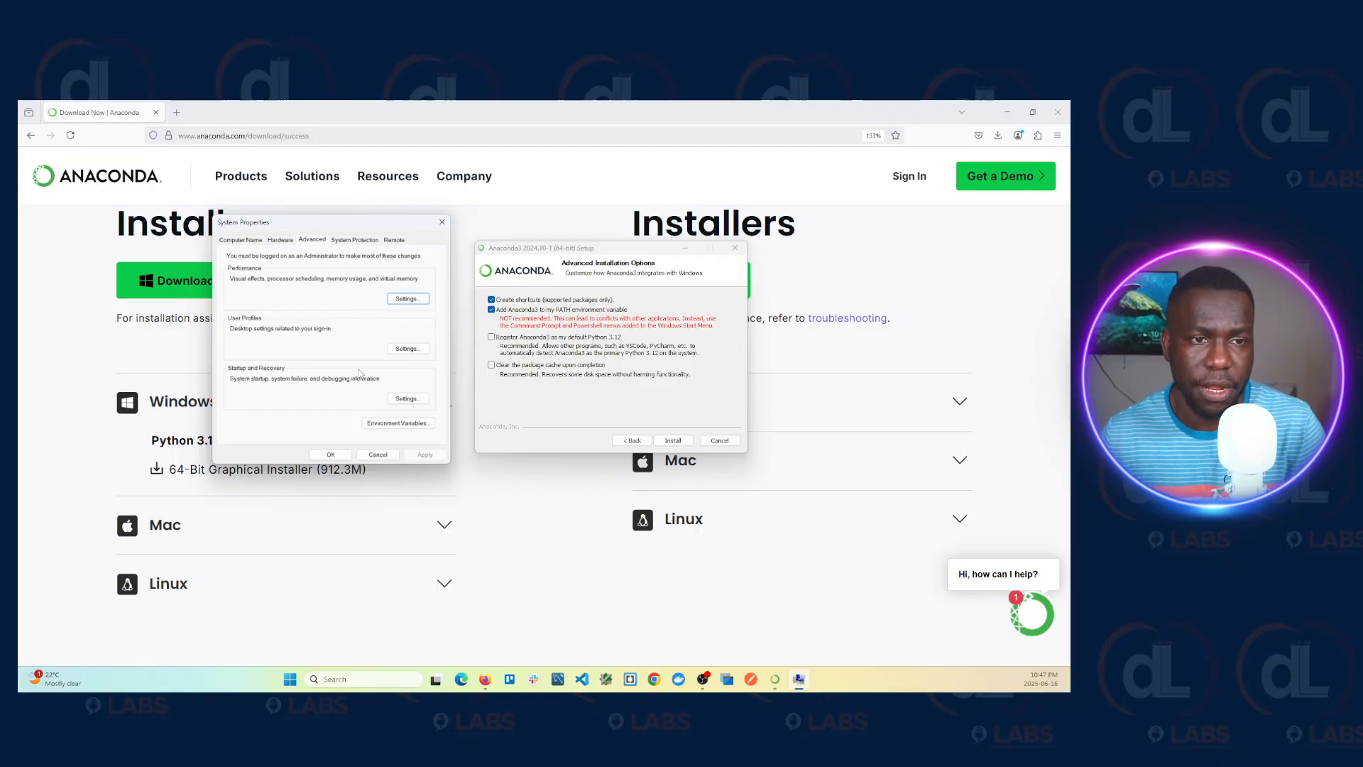
pyautogui.click(394, 424)
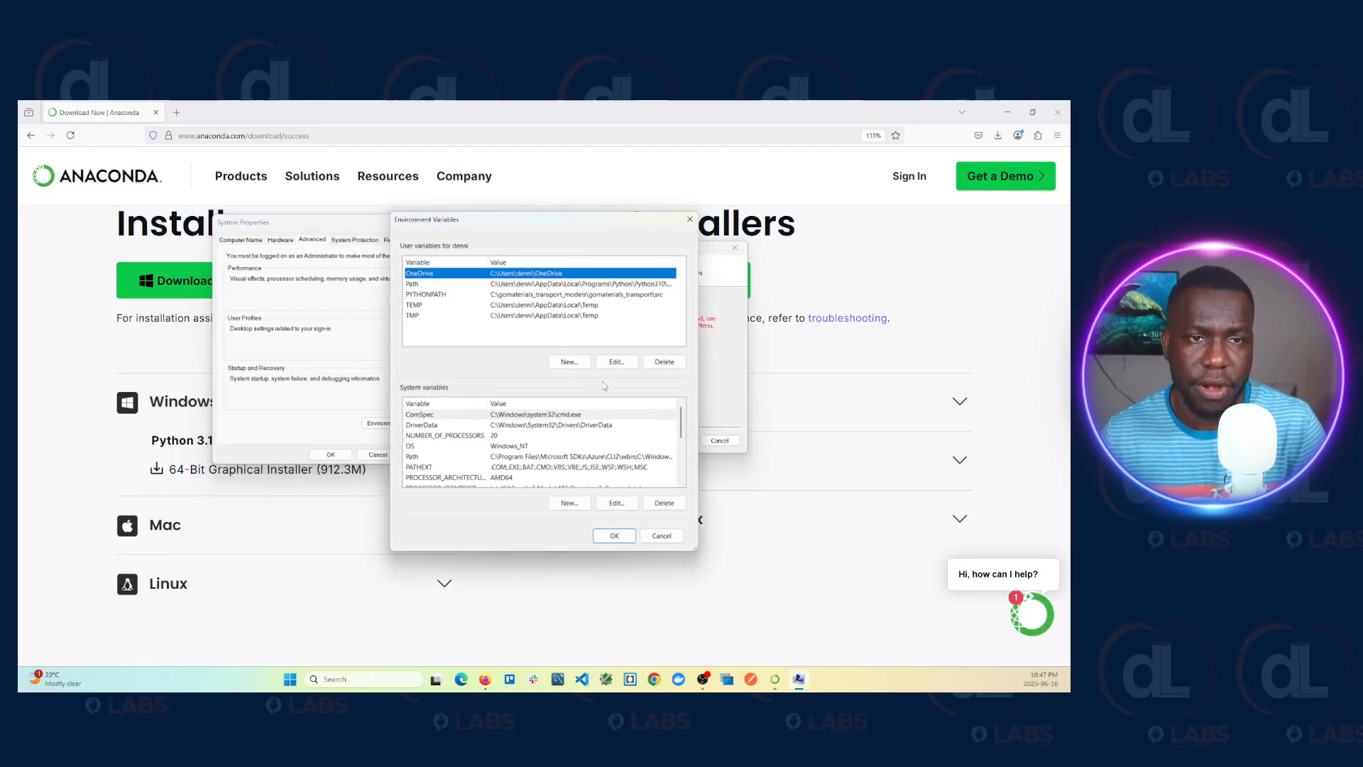
# Examine the entries of the user Path variable, reopen them for a second look, and close the Environment Variables dialog
pyautogui.click(420, 286)
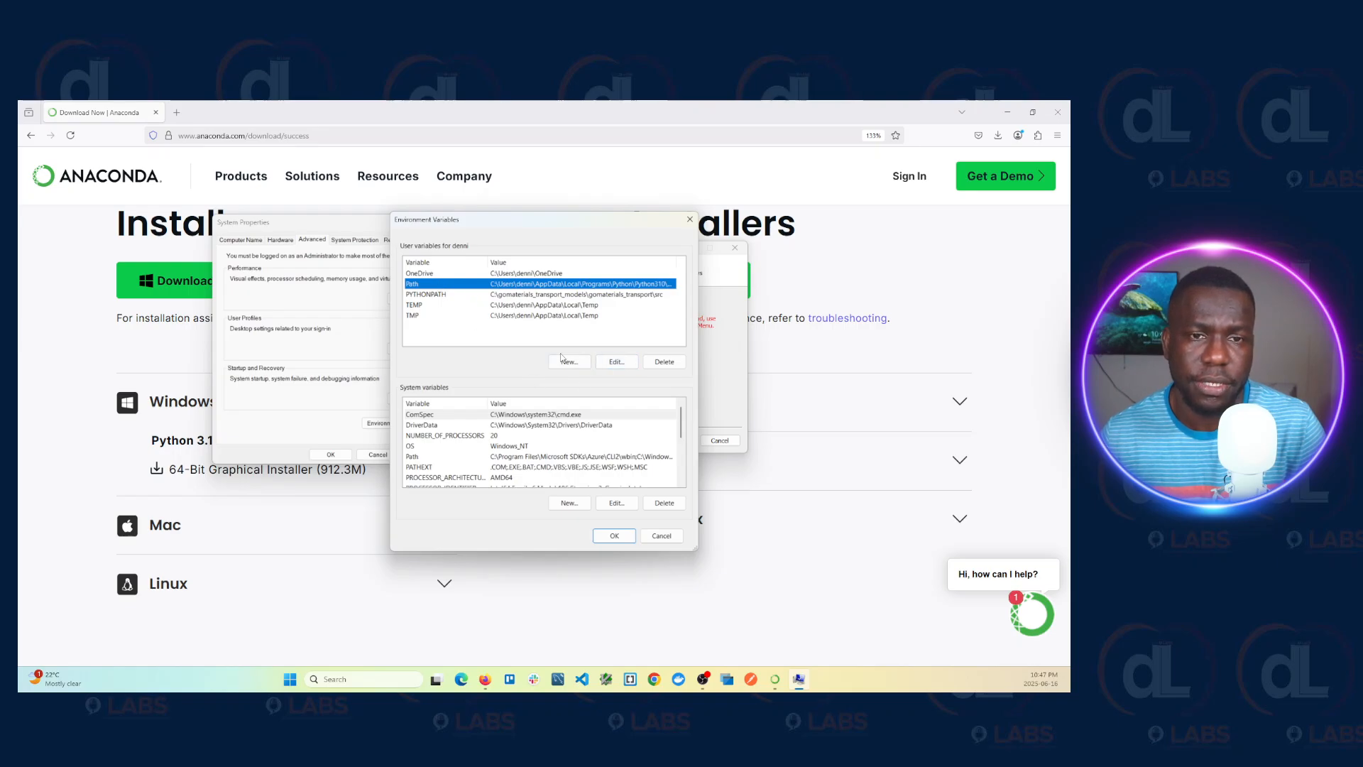
pyautogui.click(614, 363)
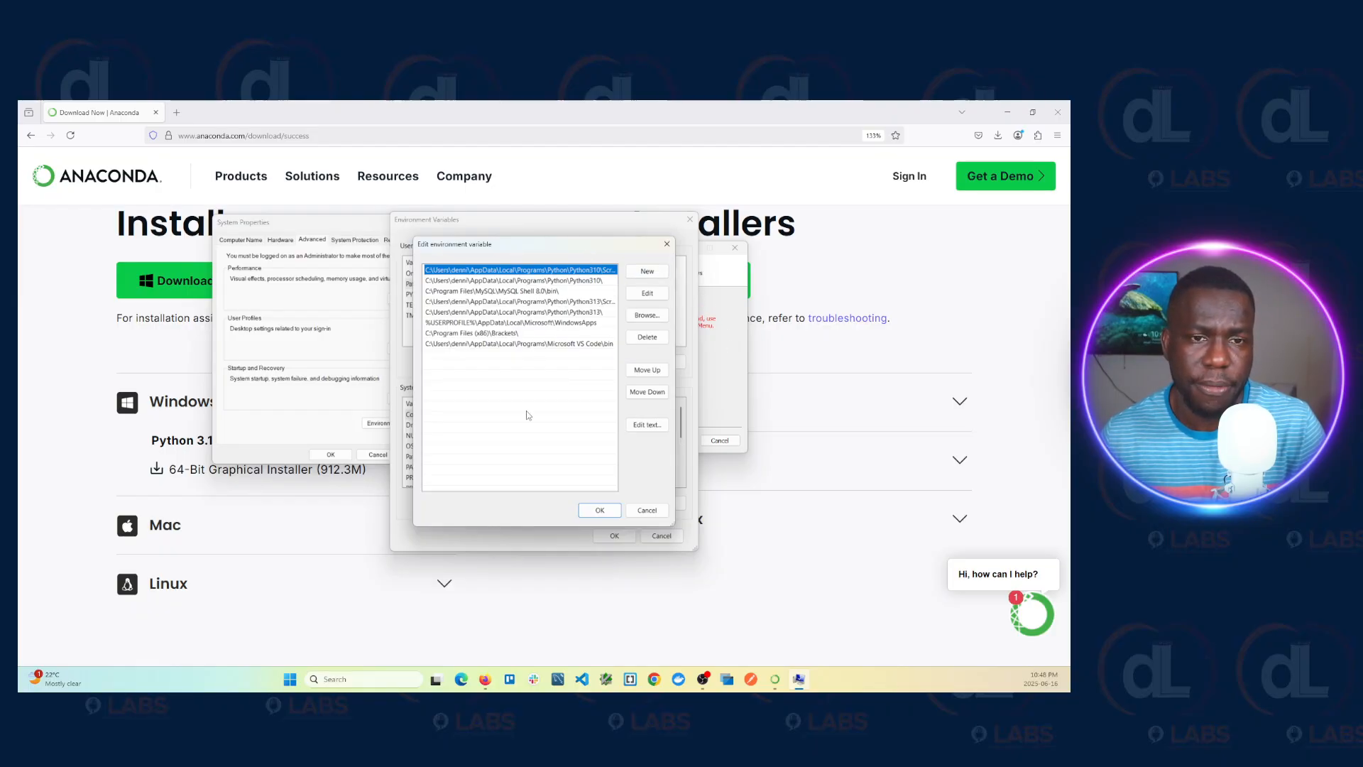
pyautogui.click(600, 510)
pyautogui.click(614, 535)
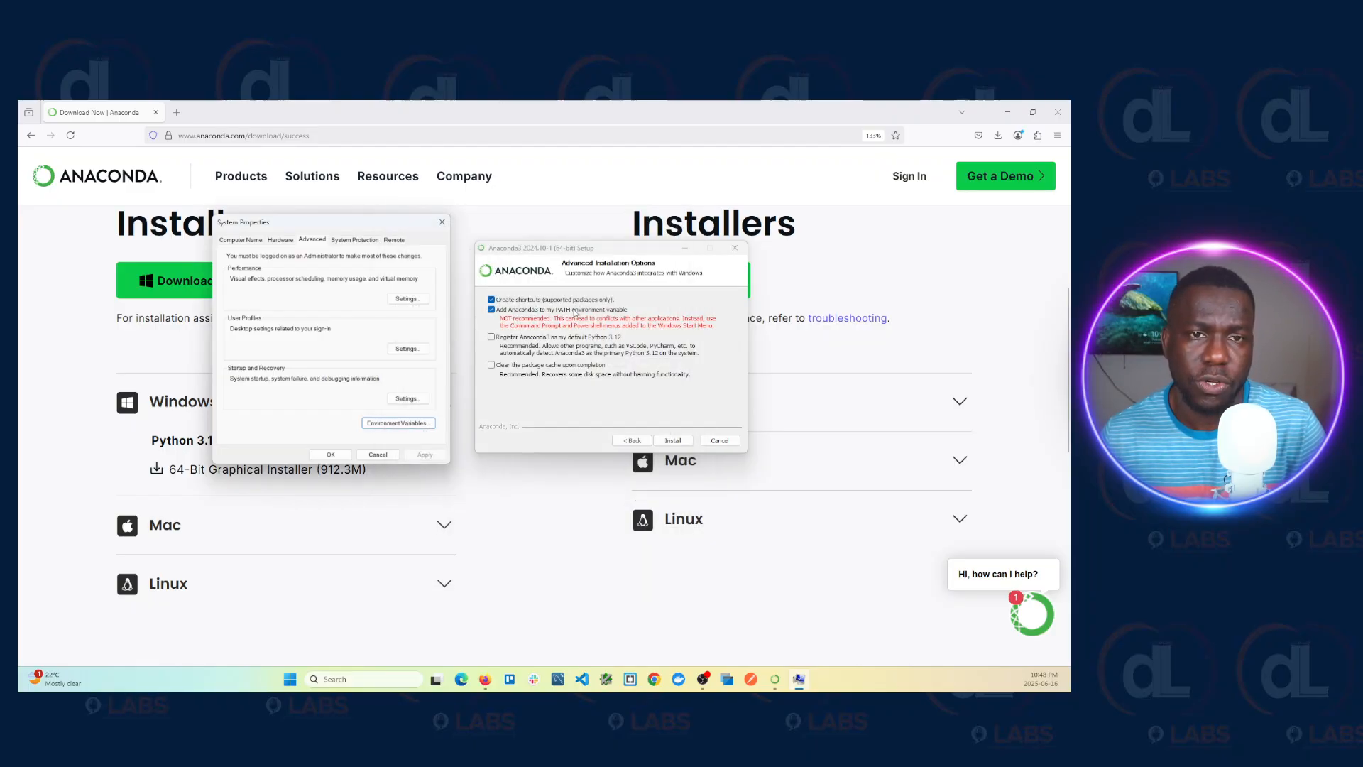
pyautogui.click(424, 426)
pyautogui.click(443, 284)
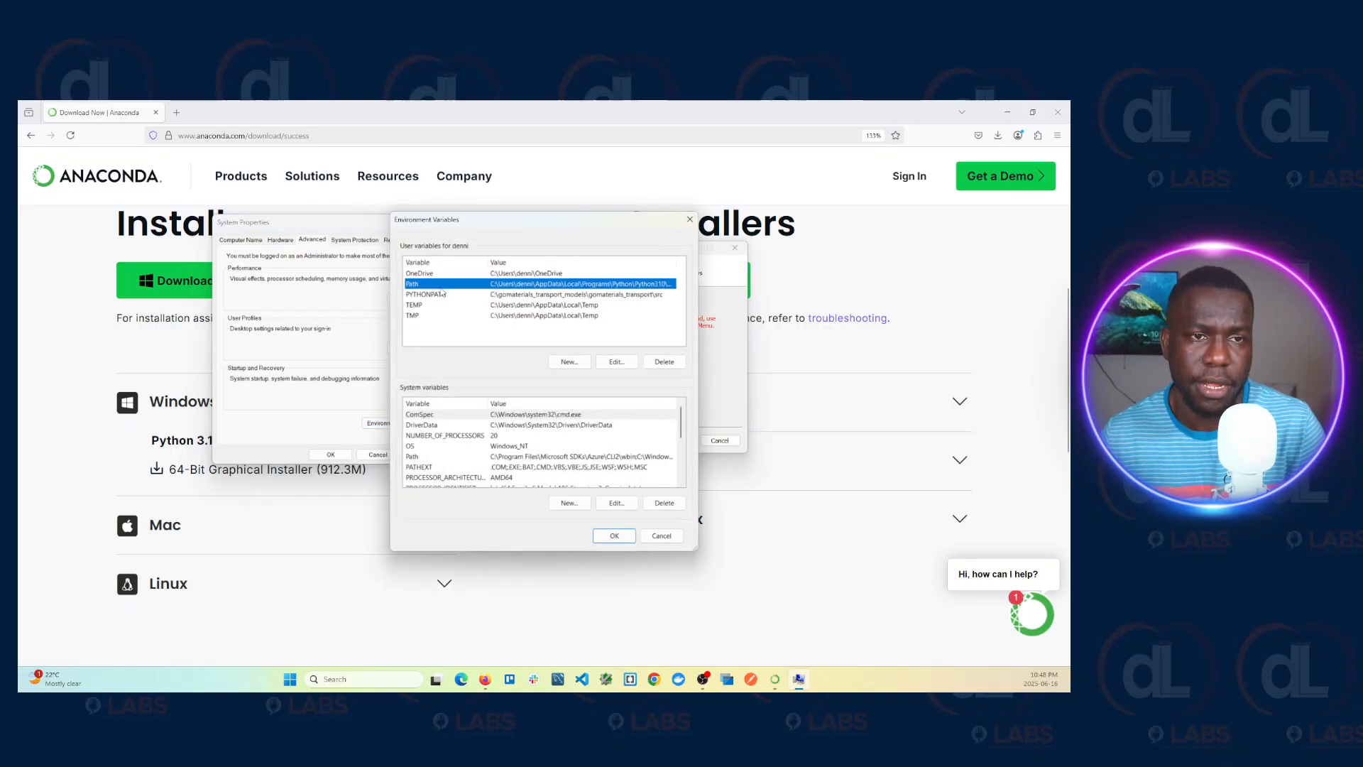
pyautogui.click(615, 362)
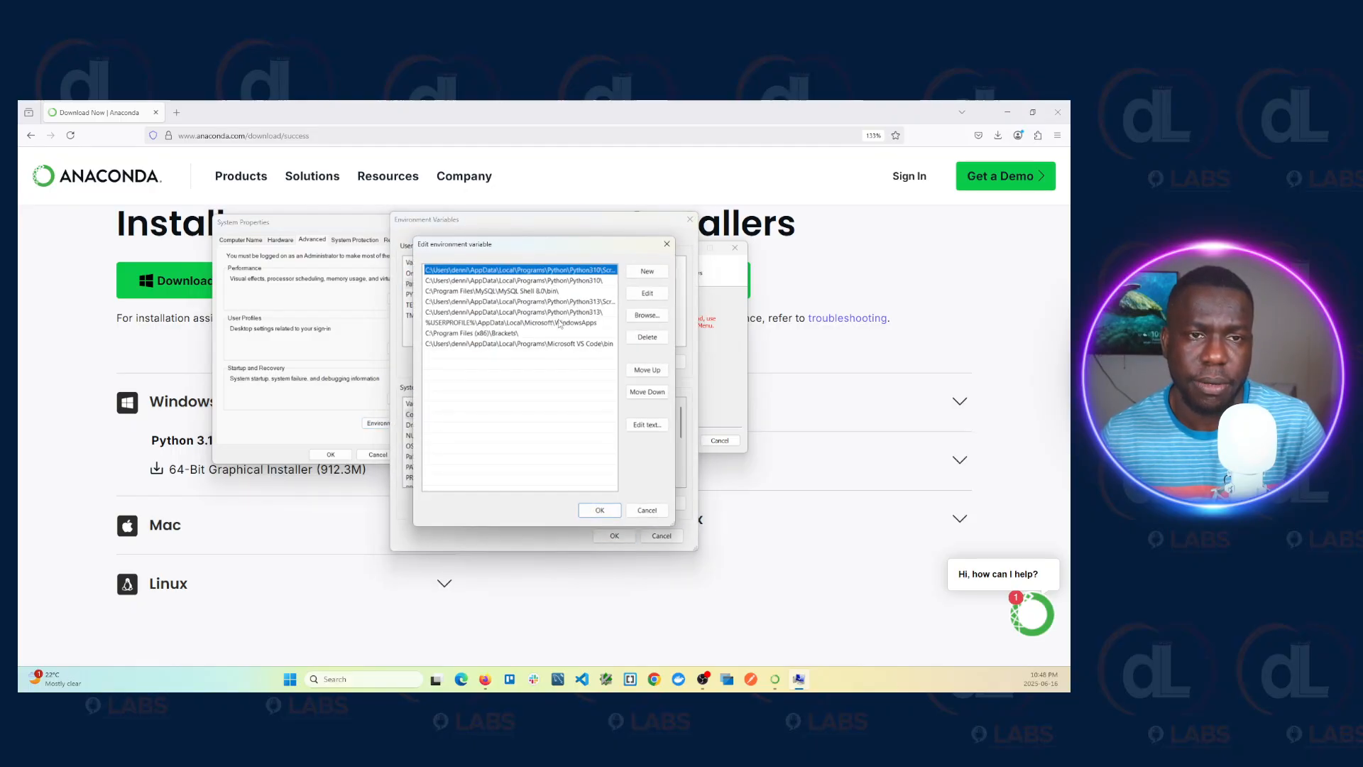
pyautogui.click(601, 510)
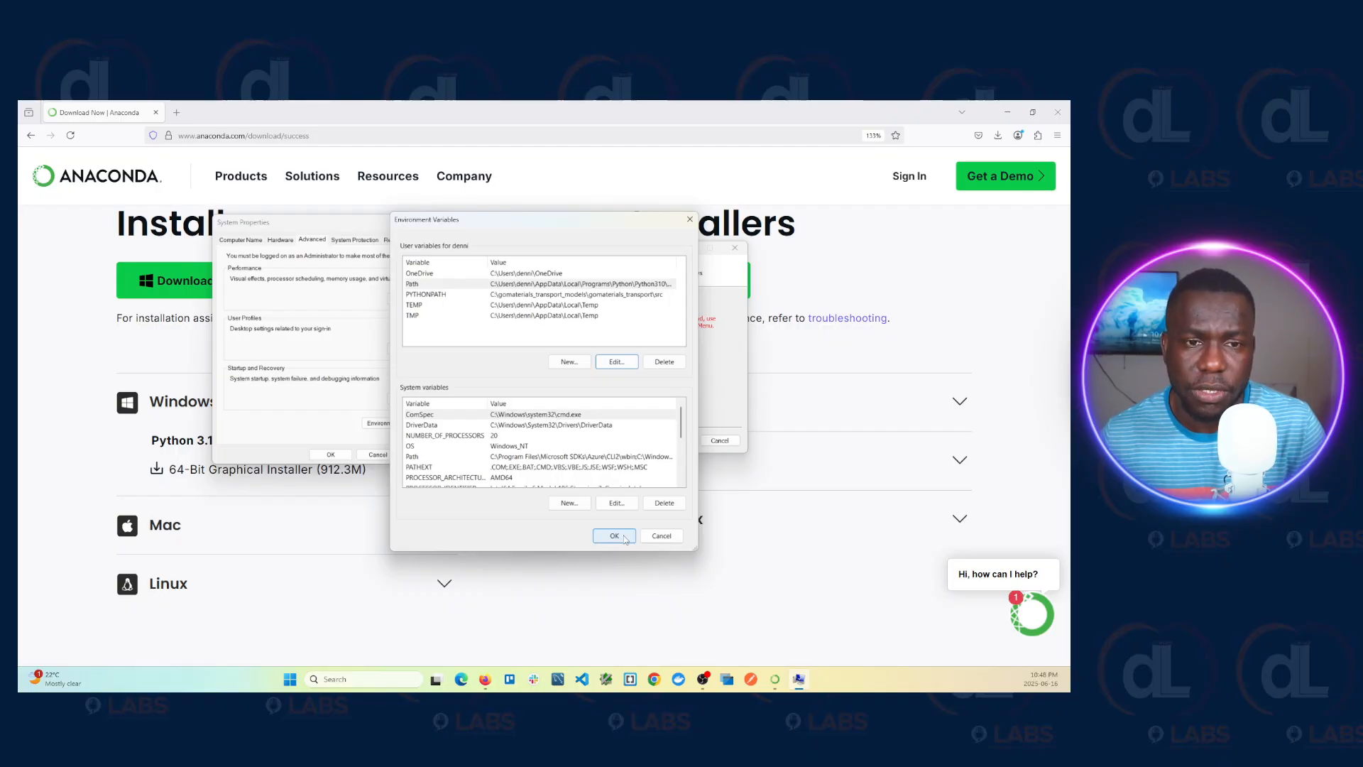
pyautogui.click(625, 538)
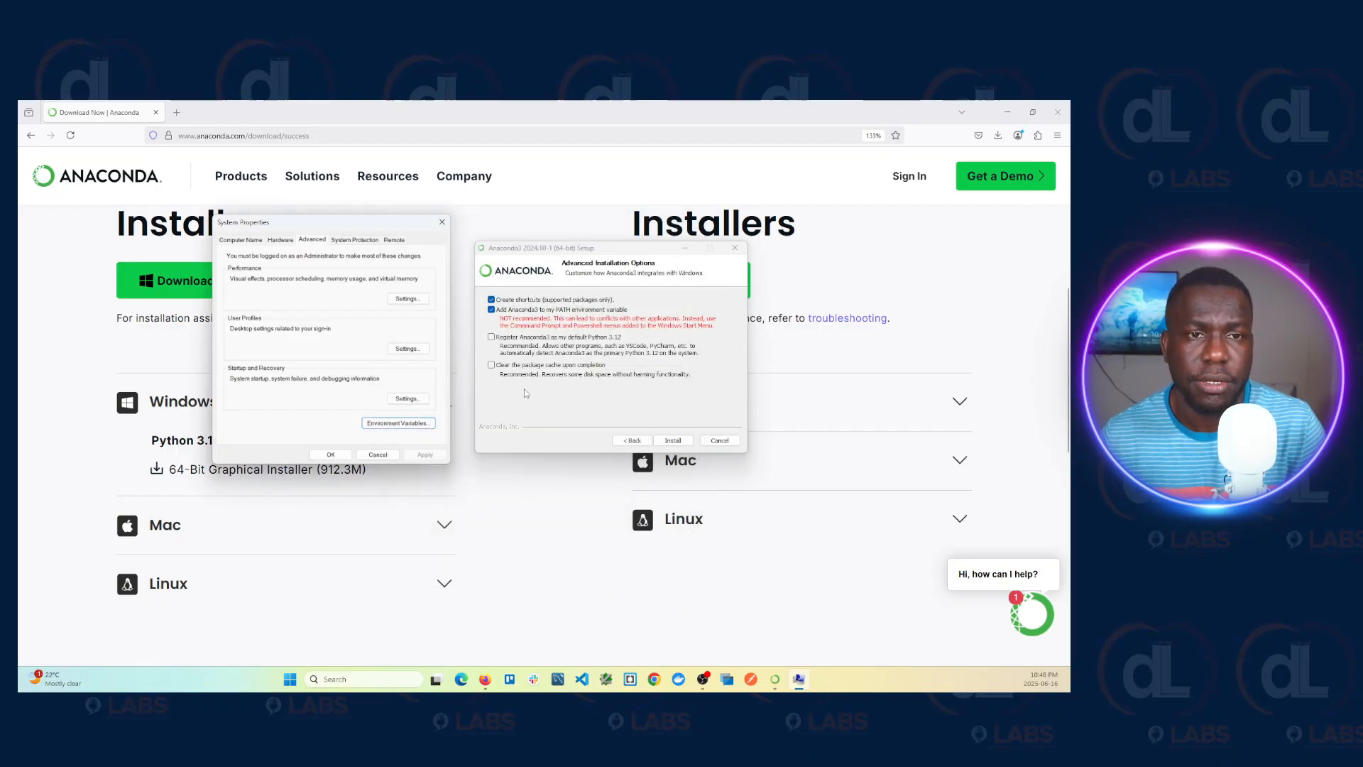
# Start the Anaconda3 installation with the chosen advanced options, then close System Properties and move the setup window out of the way
pyautogui.click(674, 441)
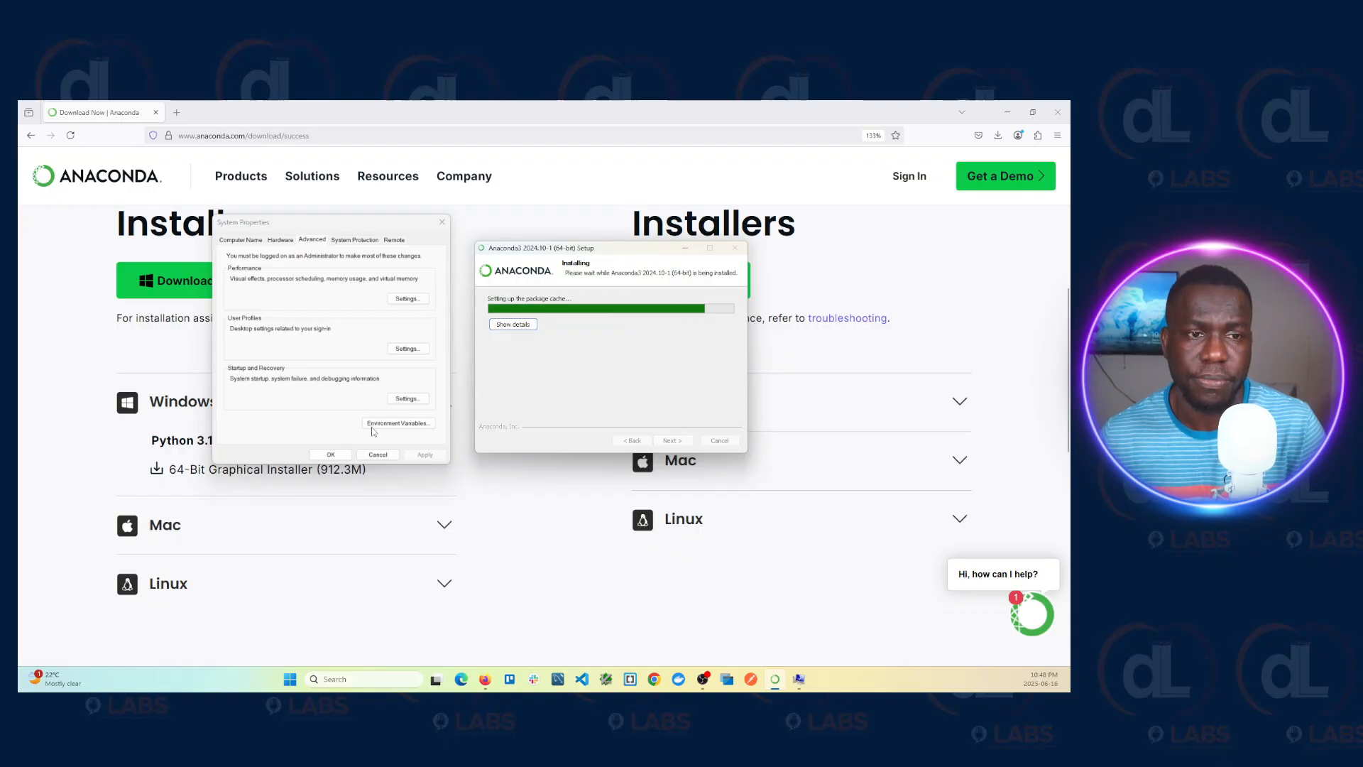
pyautogui.click(332, 455)
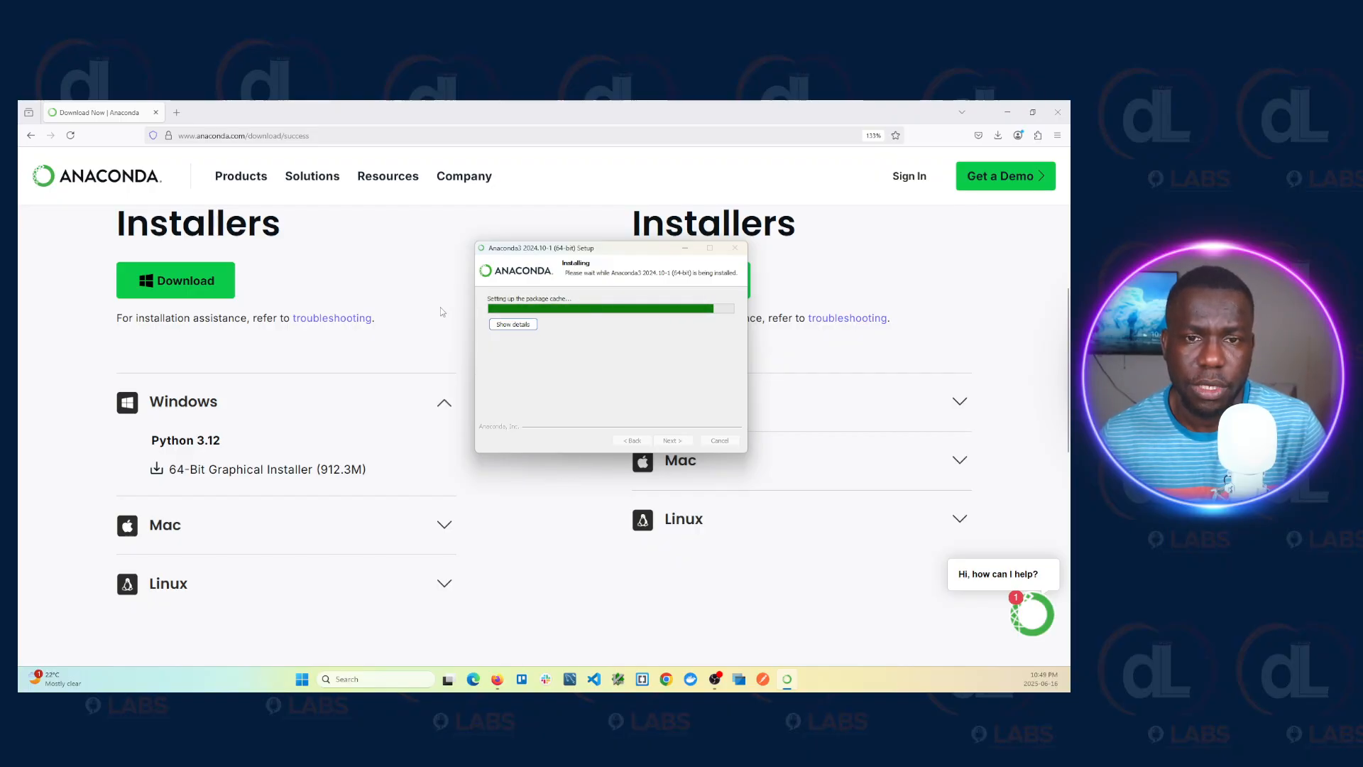
pyautogui.moveTo(655, 255); pyautogui.dragTo(18, 412)
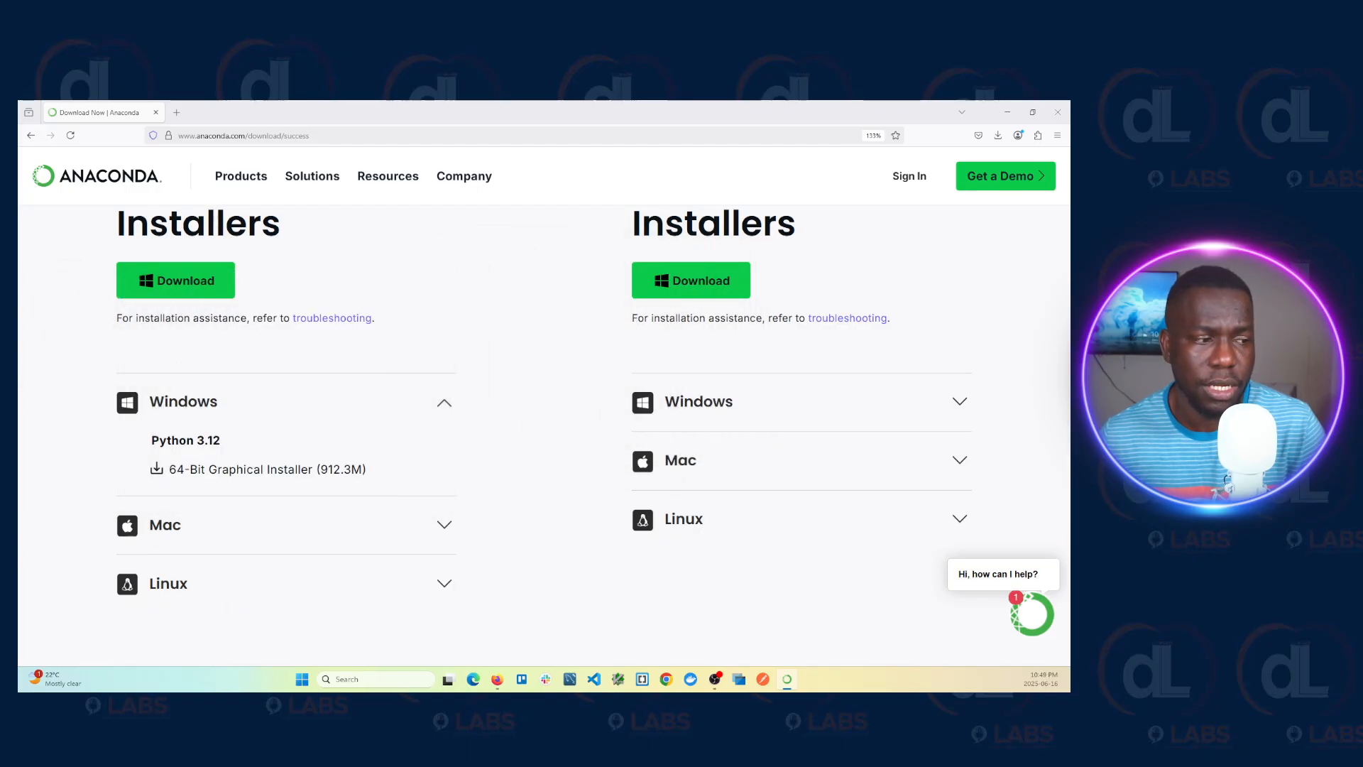
# Search Windows for "anacond" and launch Anaconda Navigator
pyautogui.click(303, 681)
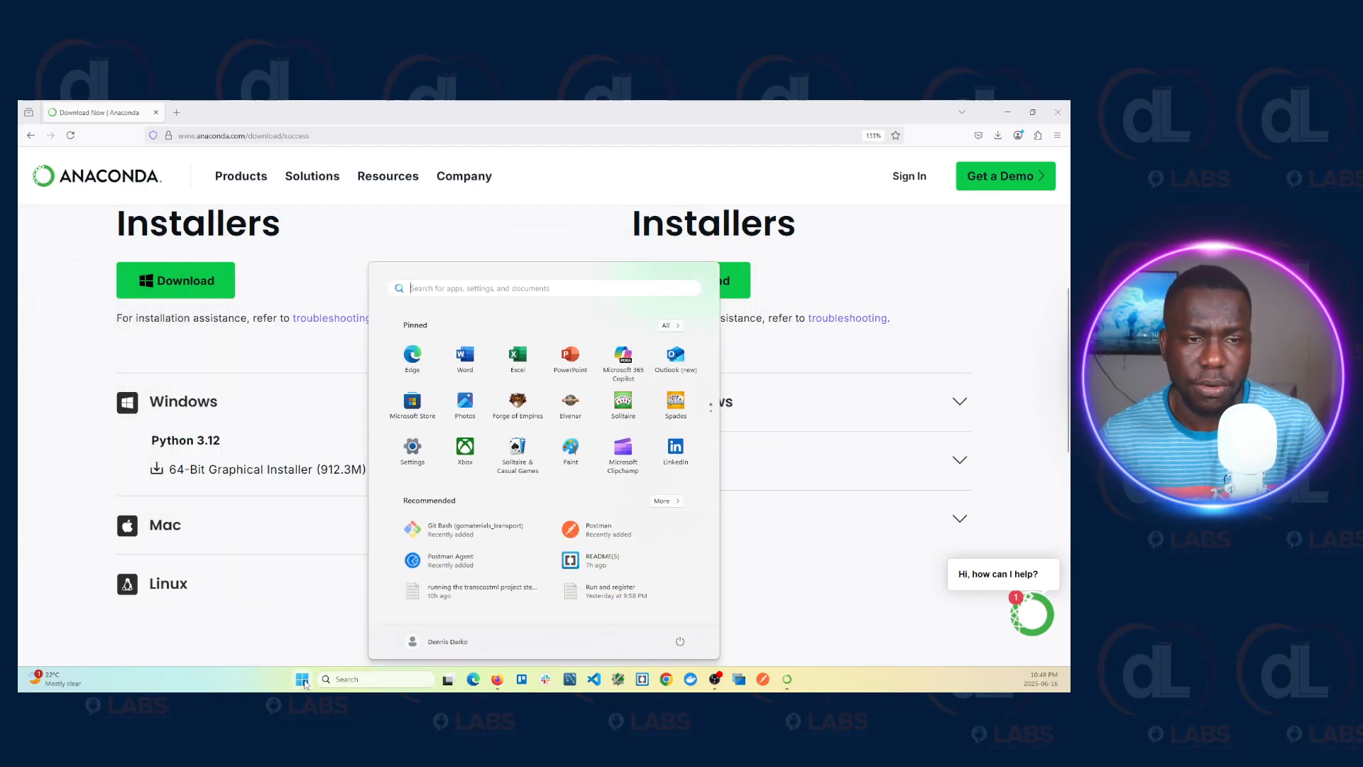
pyautogui.write('anaco')
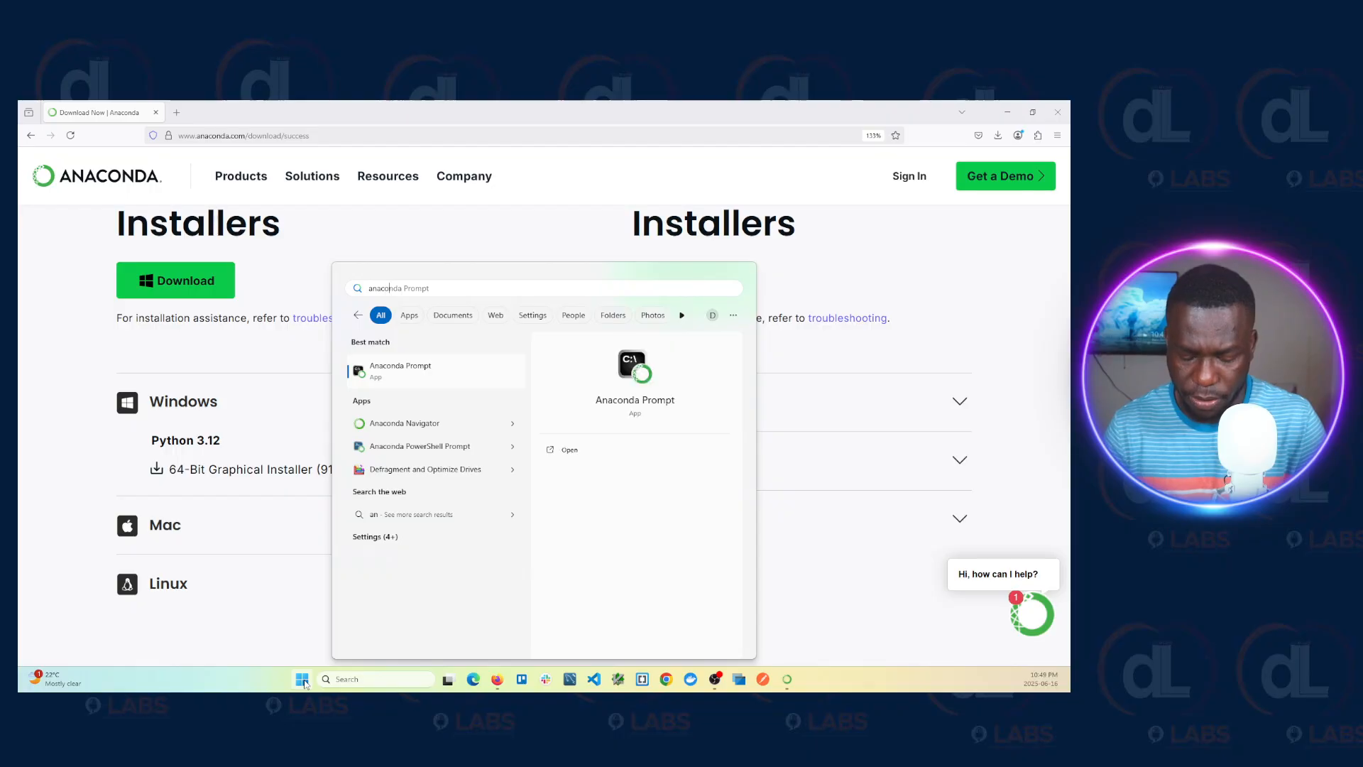
pyautogui.write('nd')
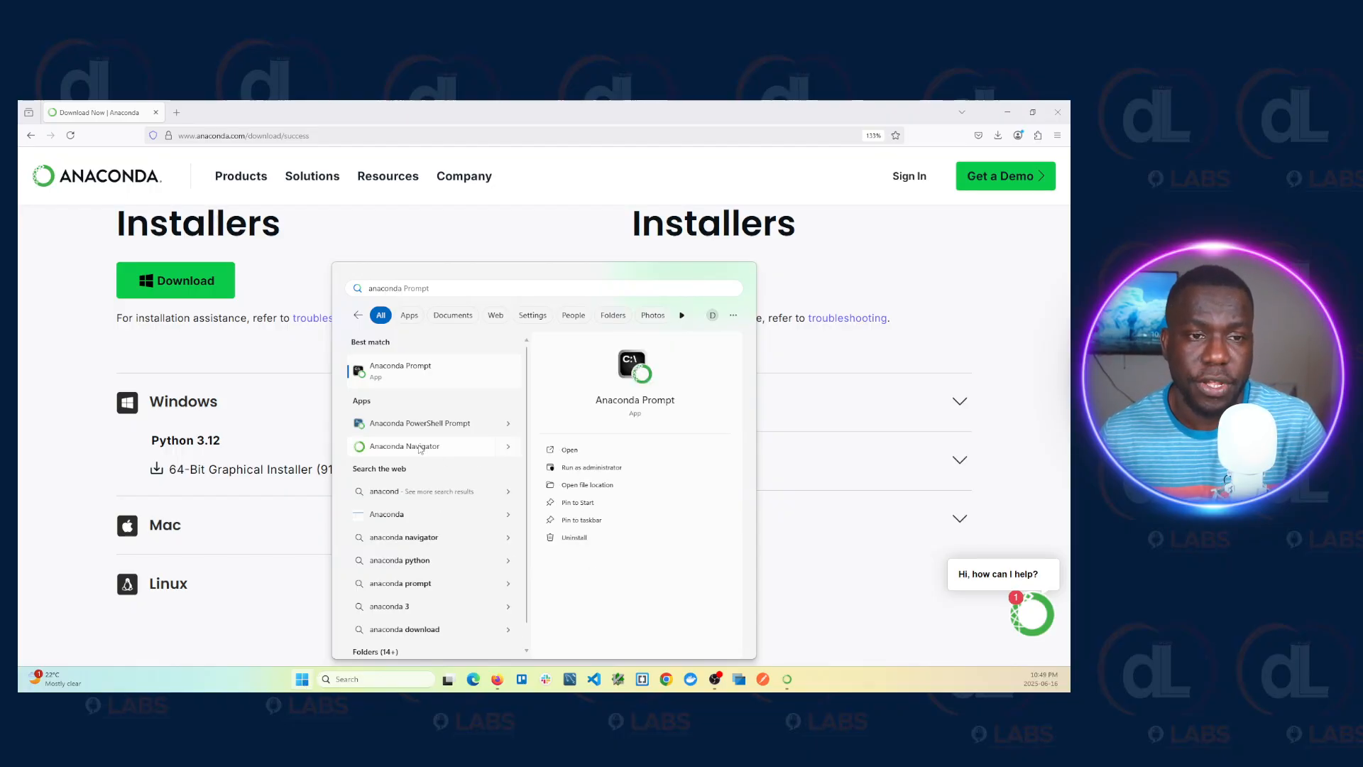
pyautogui.click(404, 446)
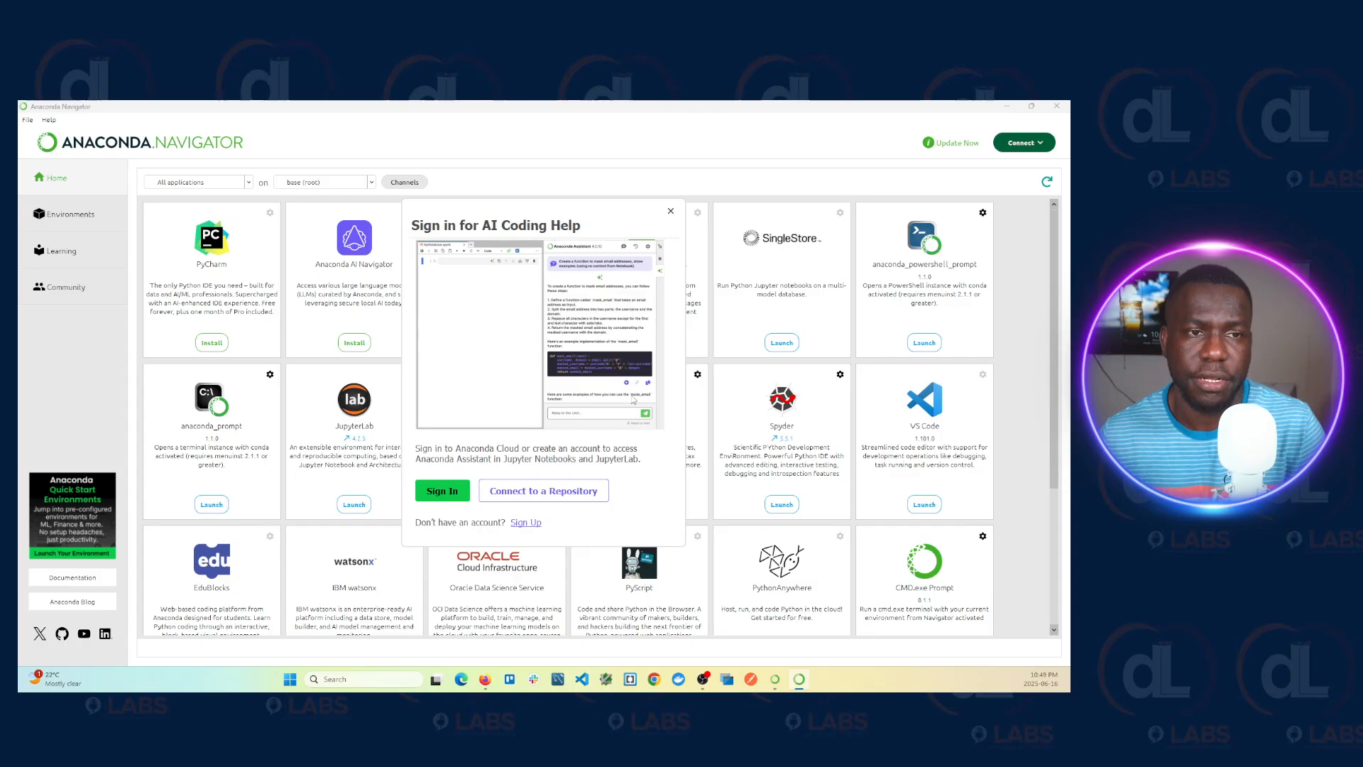
# Check the progress of the Anaconda3 setup, move its window aside, and dismiss the AI coding help sign-in prompt in Navigator
pyautogui.click(776, 682)
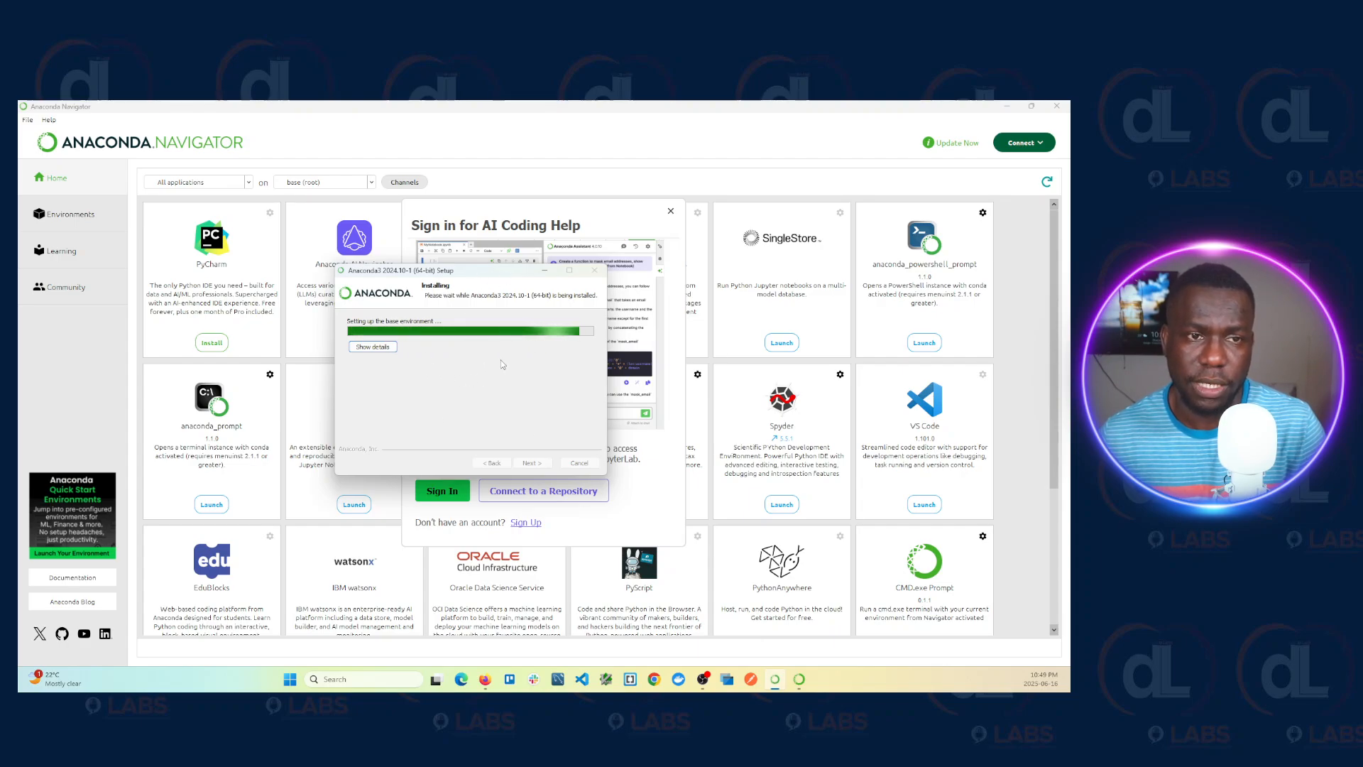
pyautogui.moveTo(509, 279); pyautogui.dragTo(19, 261)
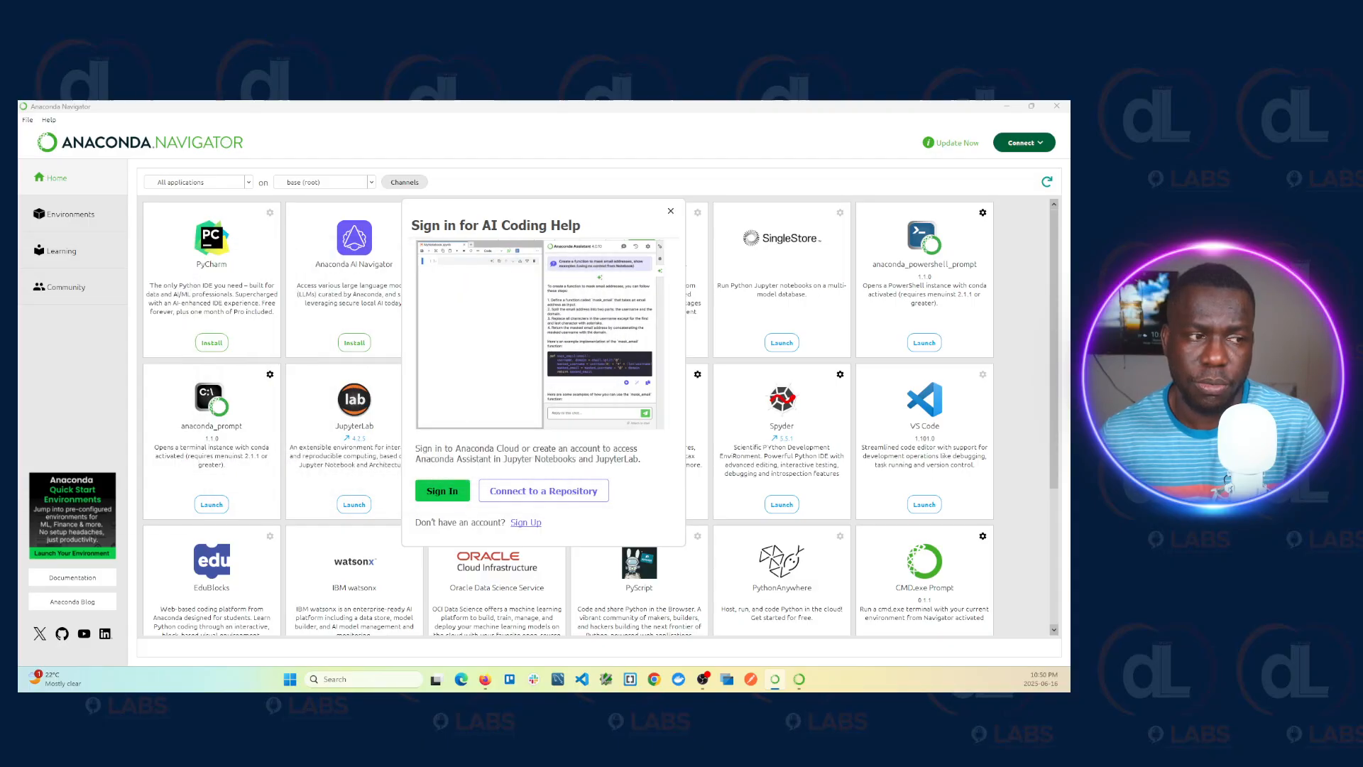
pyautogui.click(670, 213)
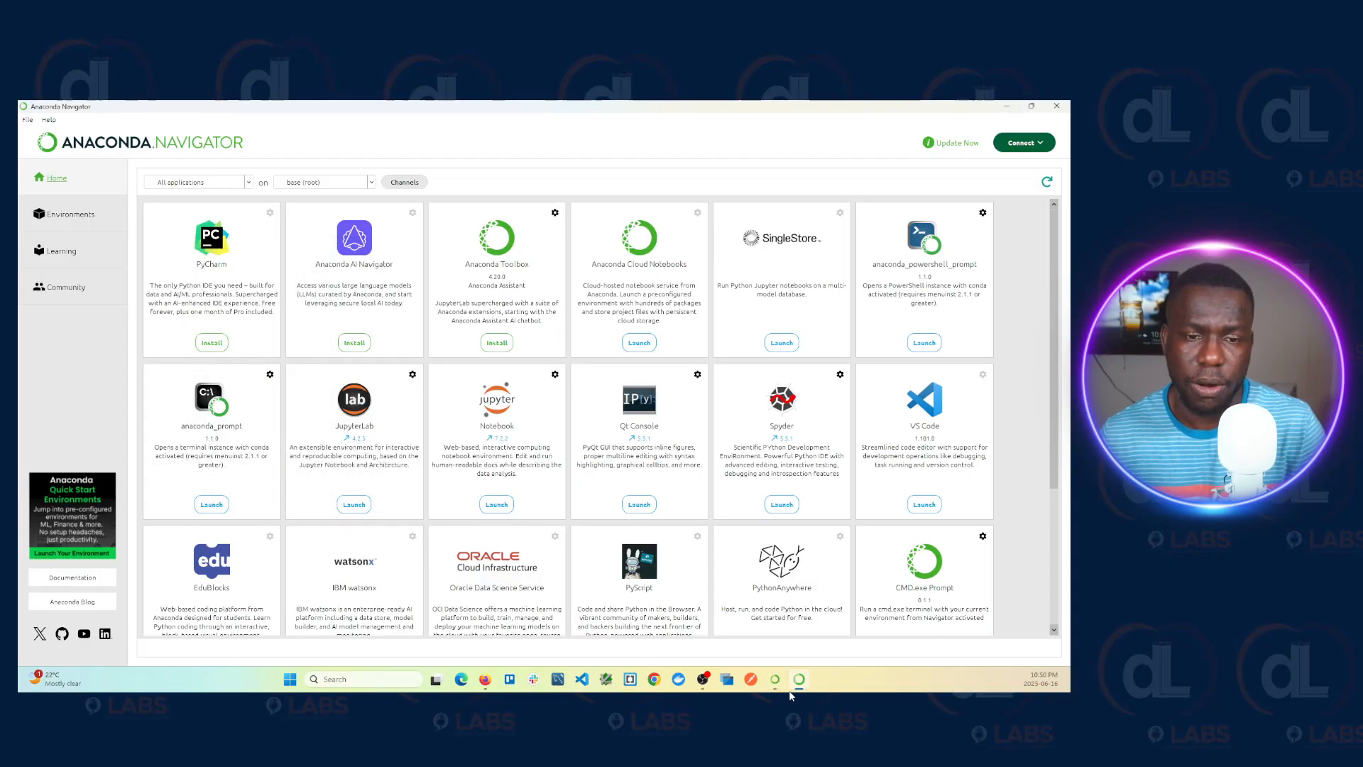
# Search Windows for "anaconda navigator" to see where the app is listed, and dismiss the search
pyautogui.click(361, 677)
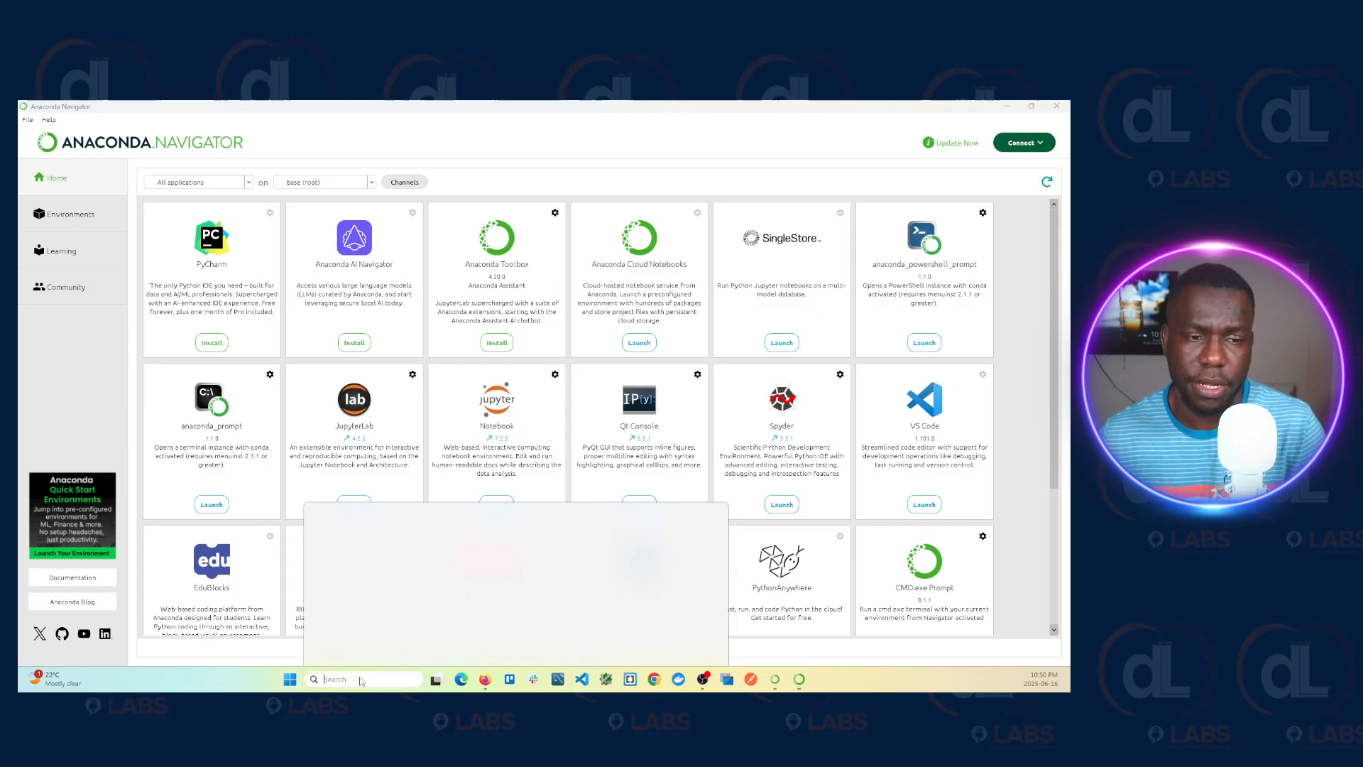
pyautogui.write('an')
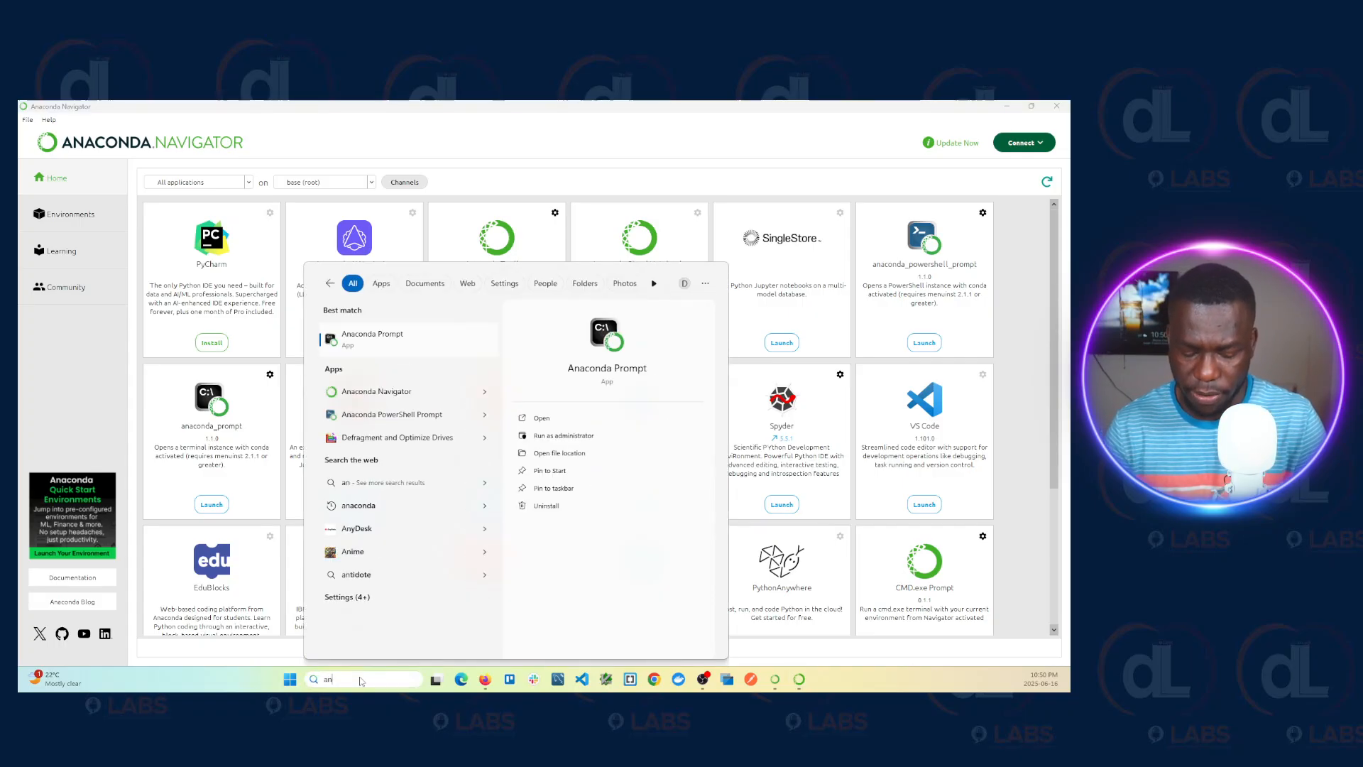
pyautogui.write('aconda ')
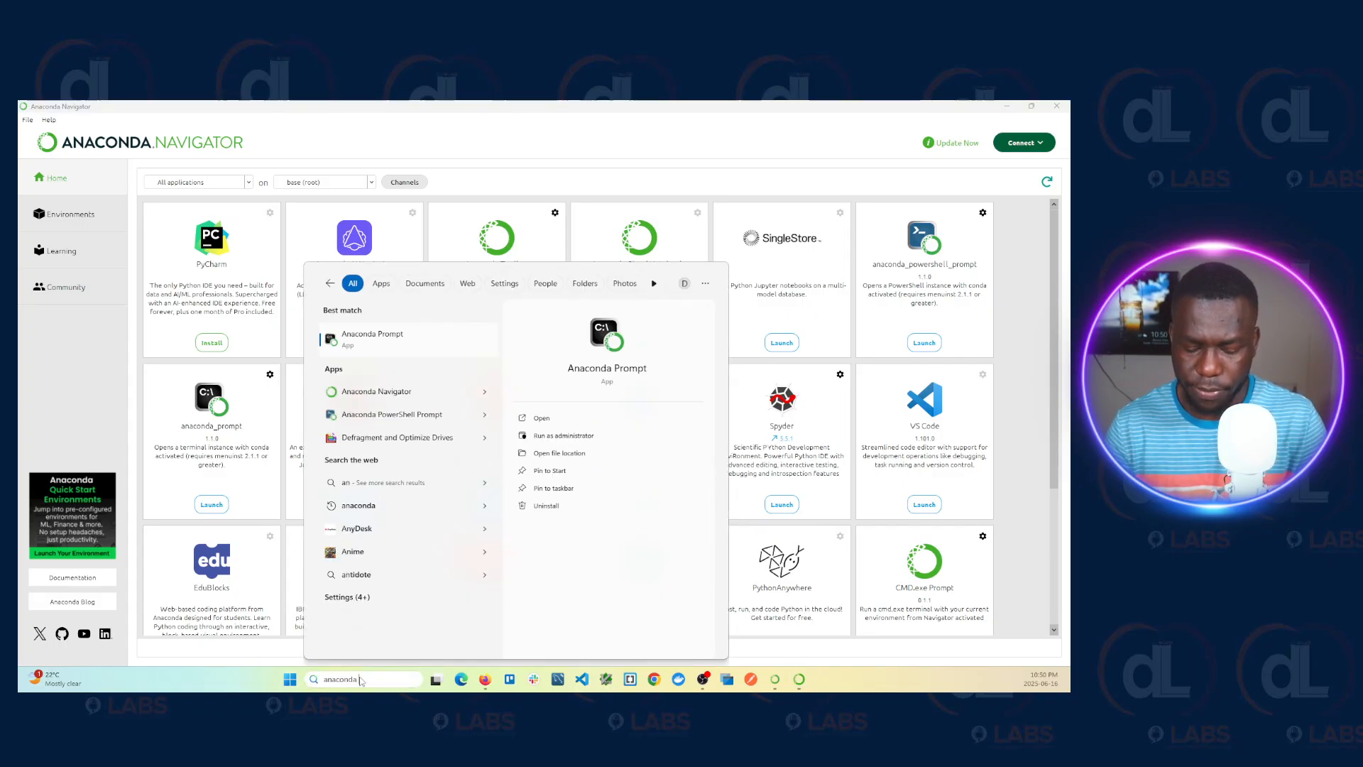
pyautogui.write('navigator')
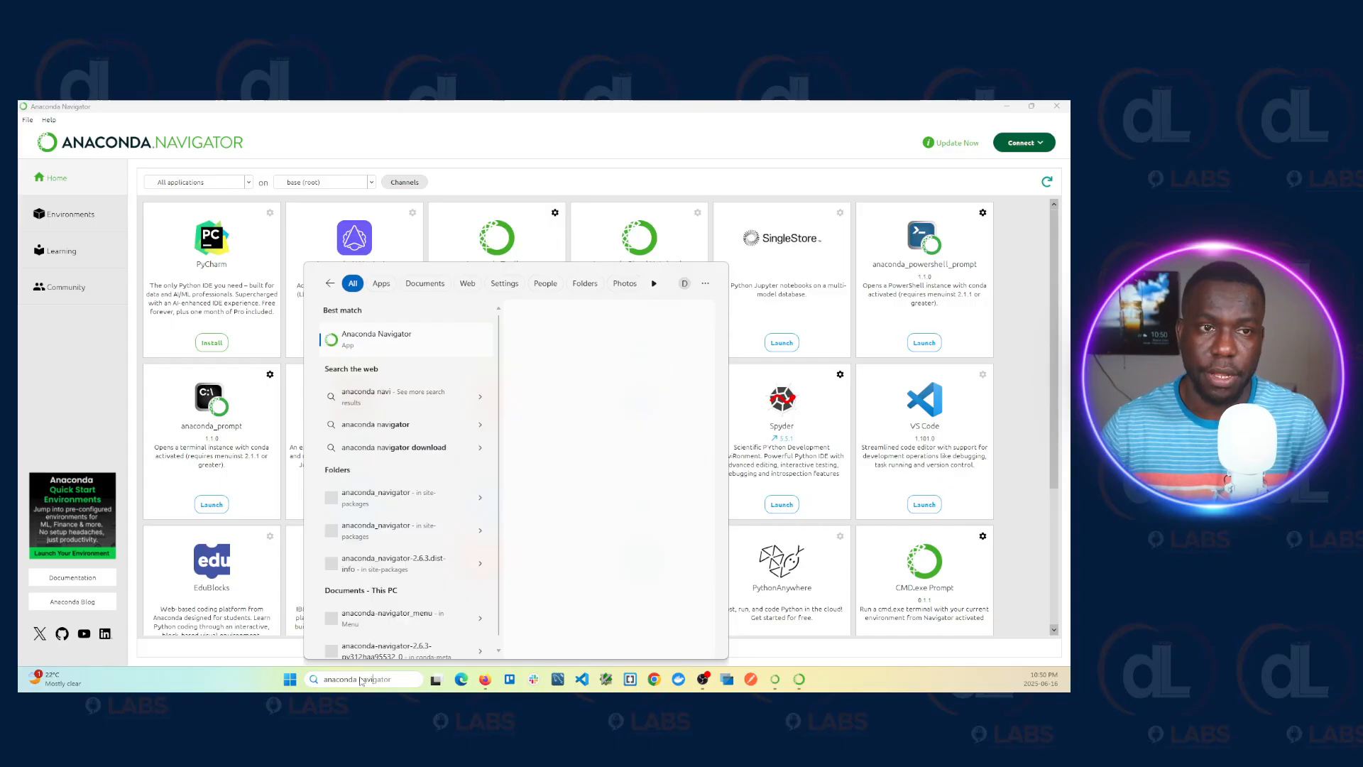
pyautogui.click(654, 146)
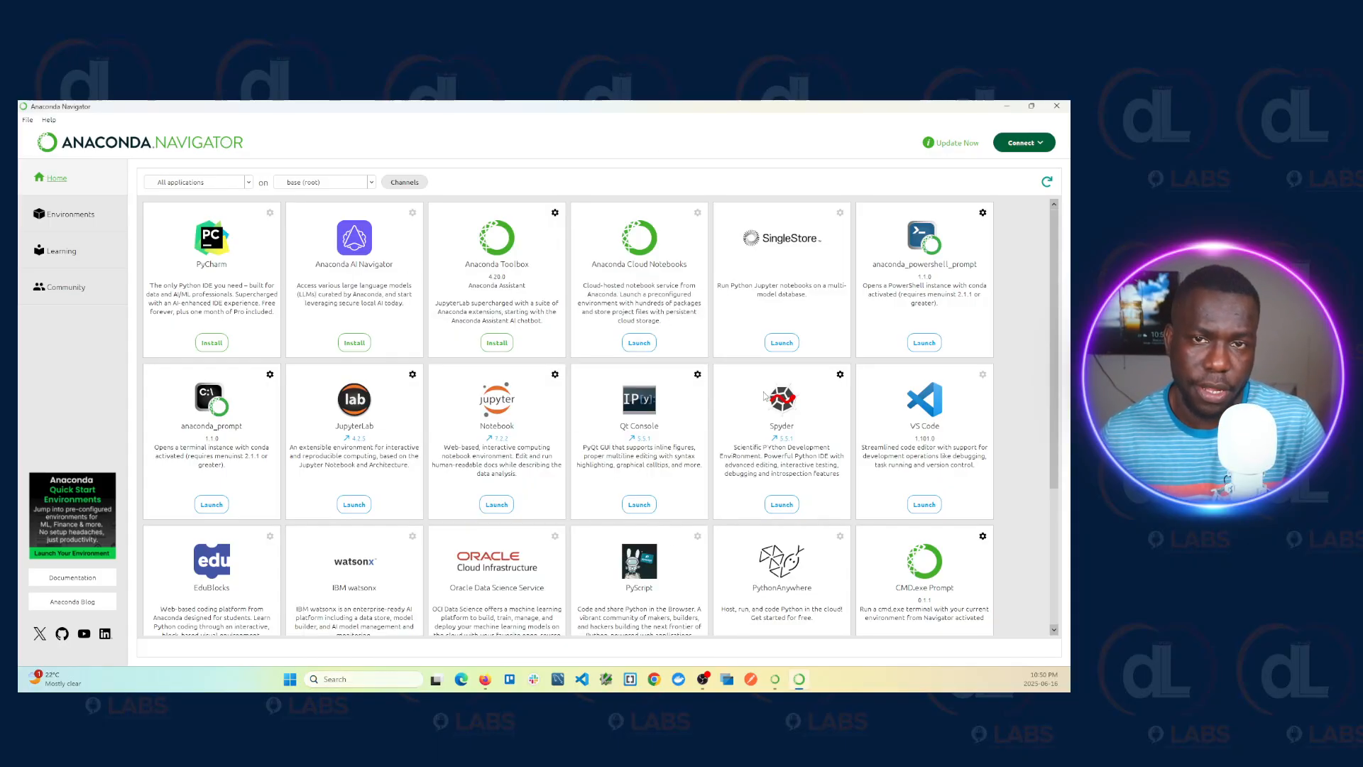
# Examine the applications on Navigator's Home page and the list of environments with their installed packages
pyautogui.scroll(-3, 766, 395)
pyautogui.scroll(3, 766, 395)
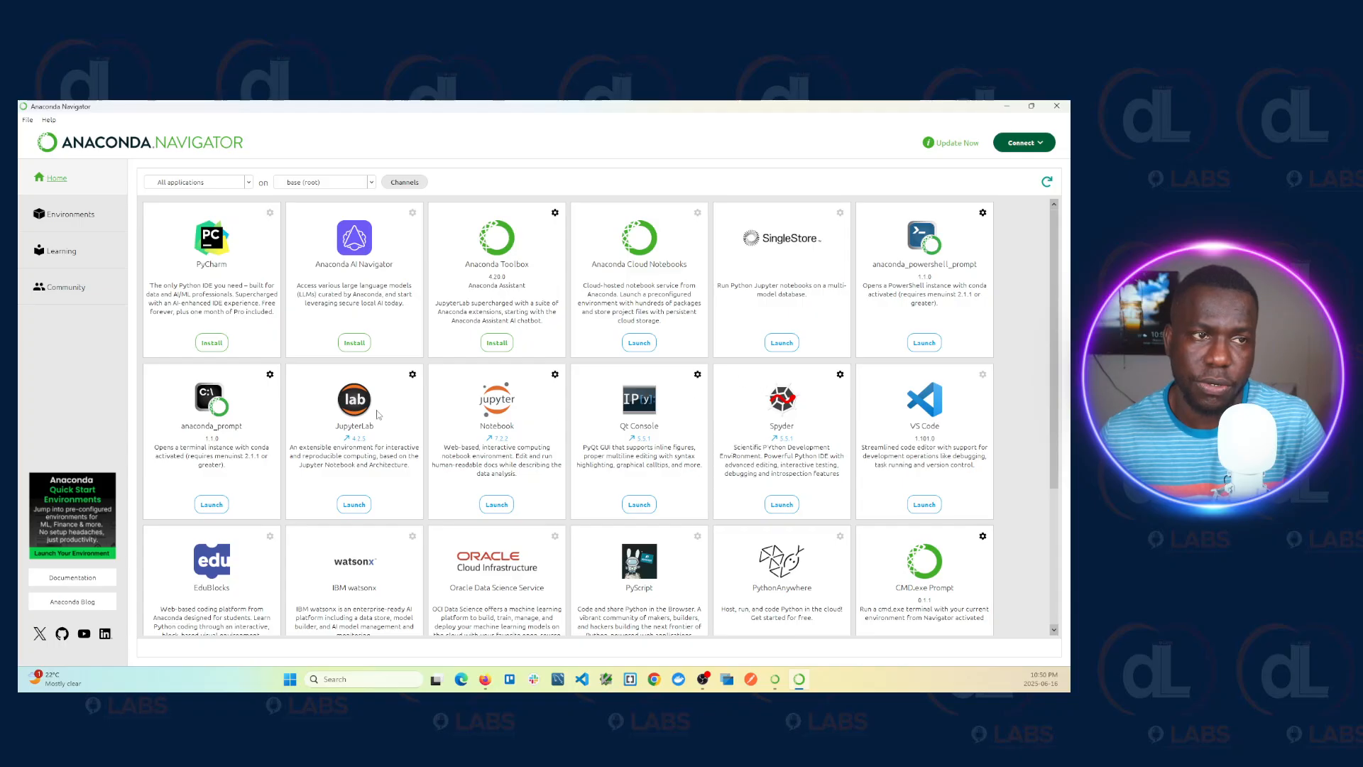
pyautogui.click(88, 220)
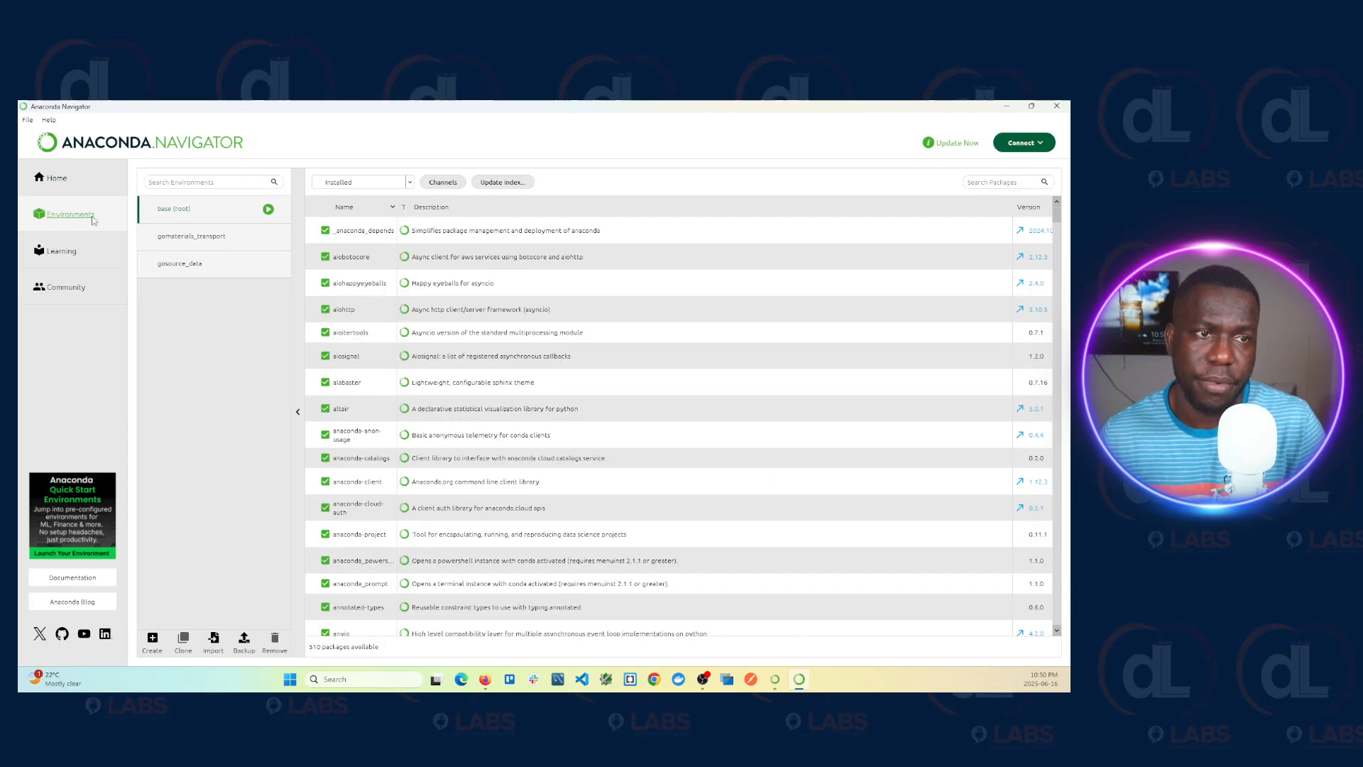
pyautogui.click(209, 270)
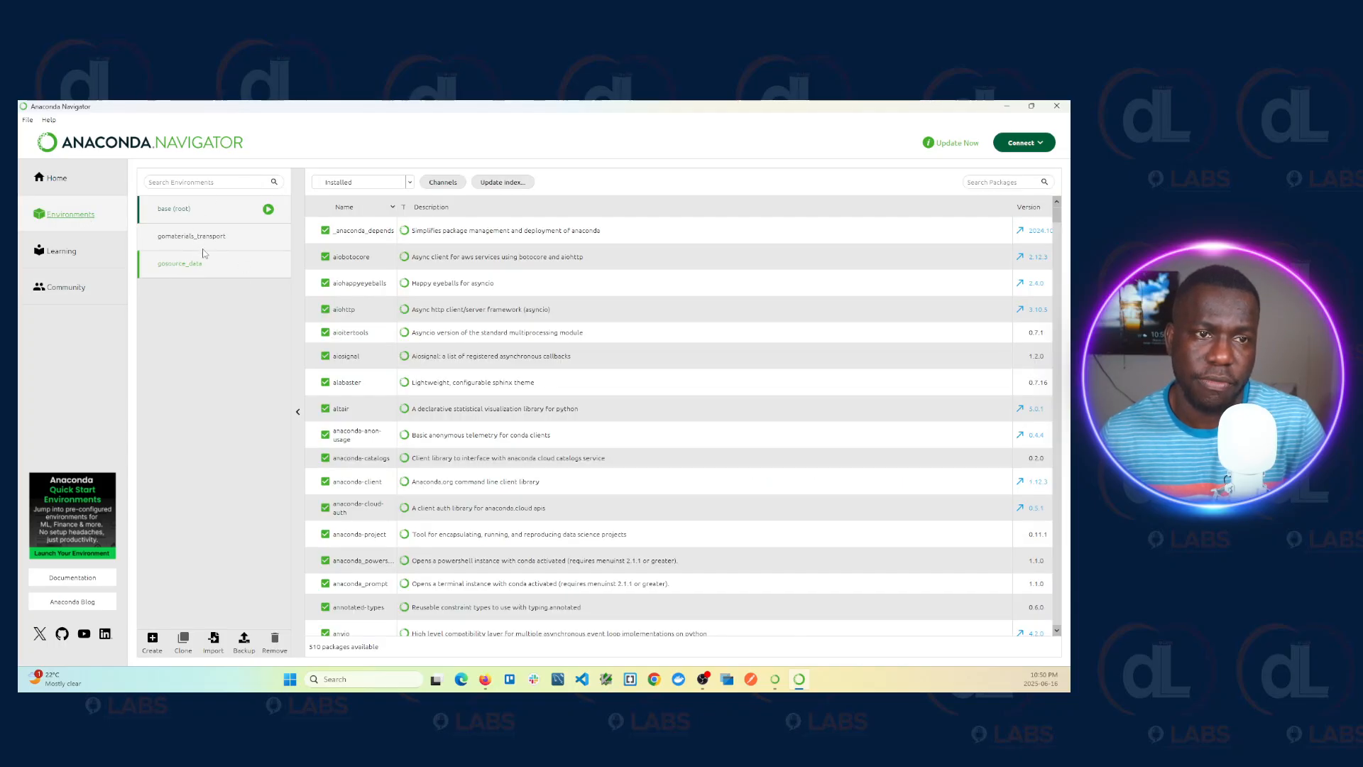
pyautogui.click(57, 180)
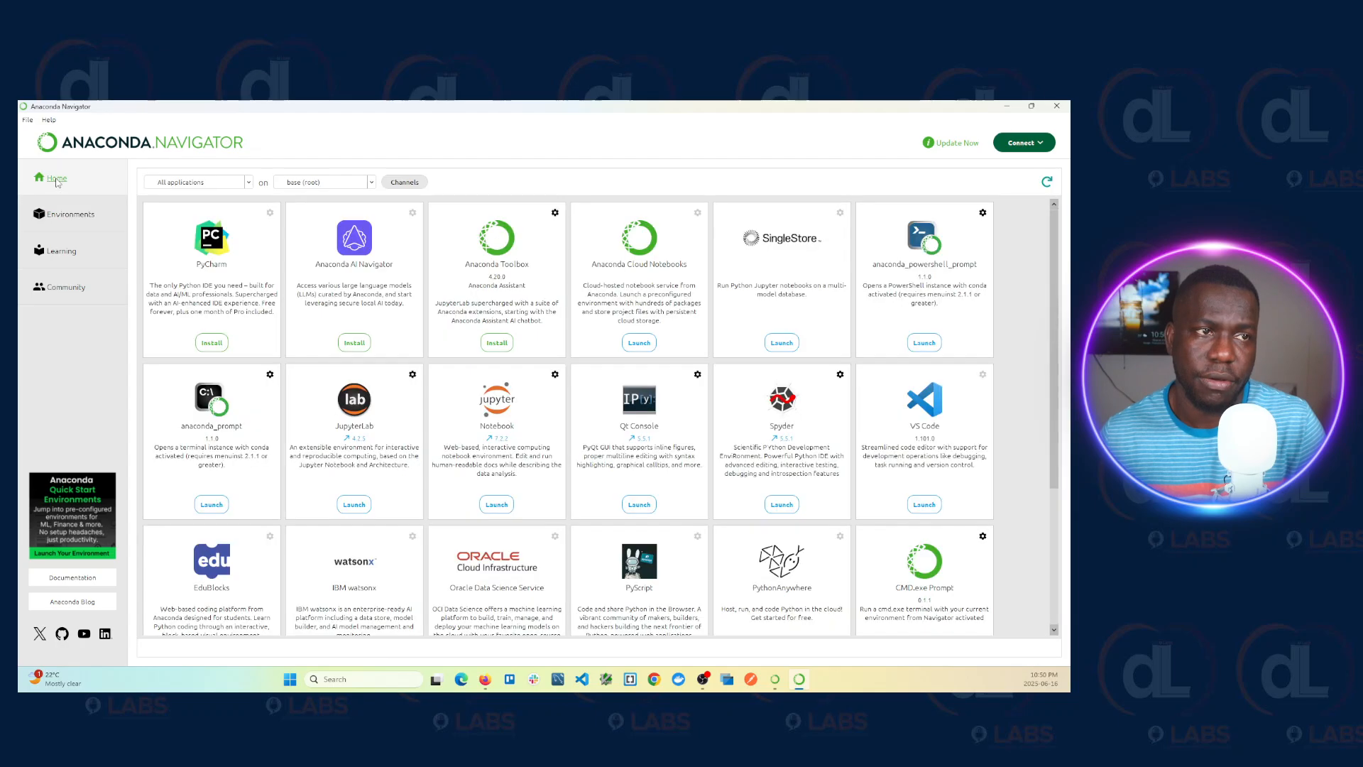
pyautogui.click(73, 215)
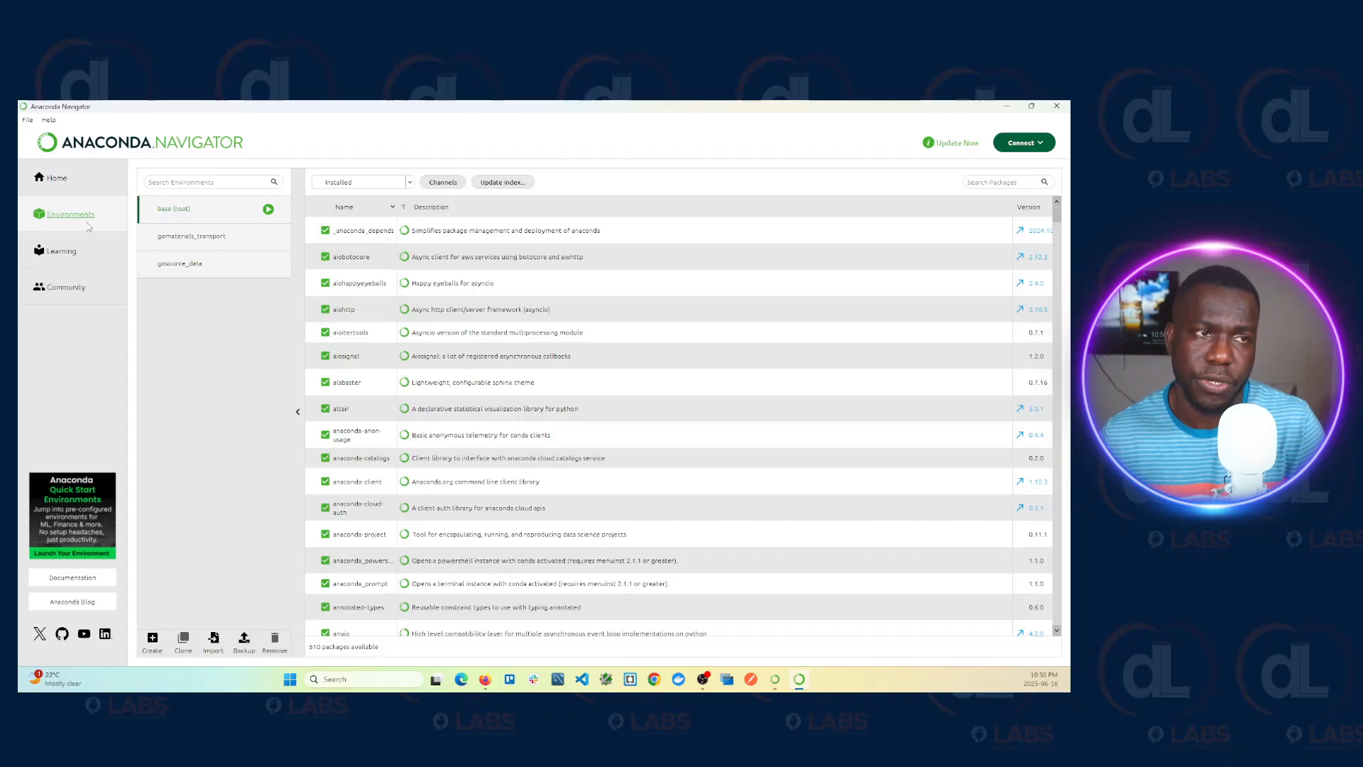
pyautogui.click(84, 178)
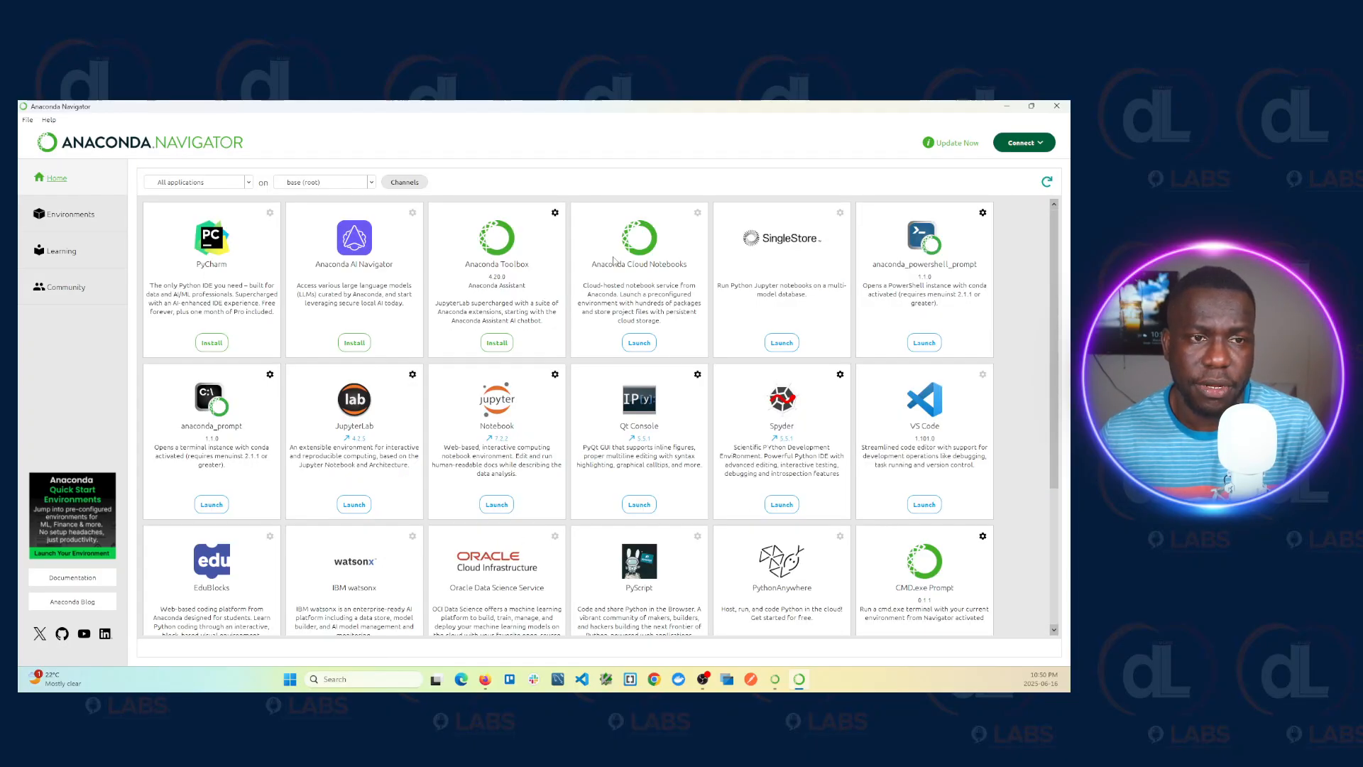
# Look through all the application tiles on the Home page, and quit Anaconda Navigator, confirming the exit
pyautogui.scroll(-3, 568, 353)
pyautogui.scroll(3, 568, 353)
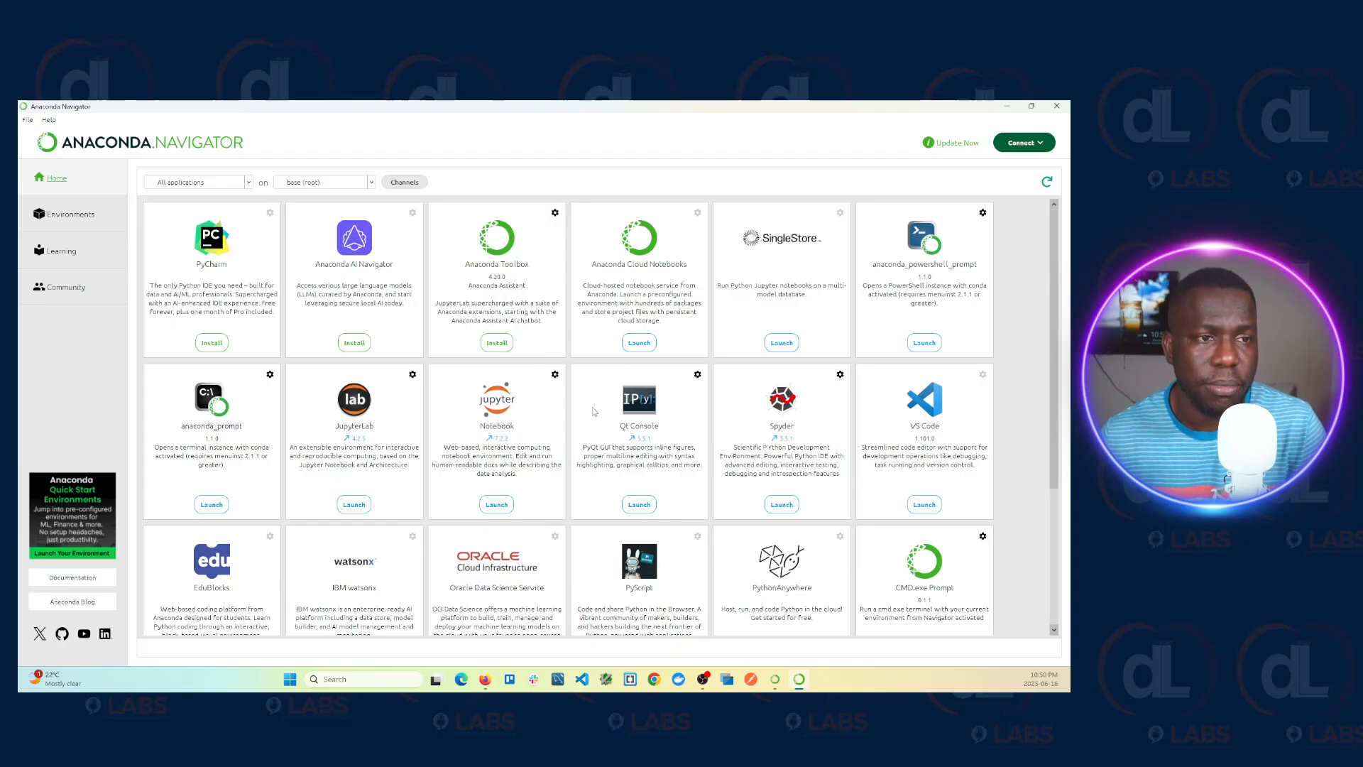
pyautogui.scroll(-3, 781, 340)
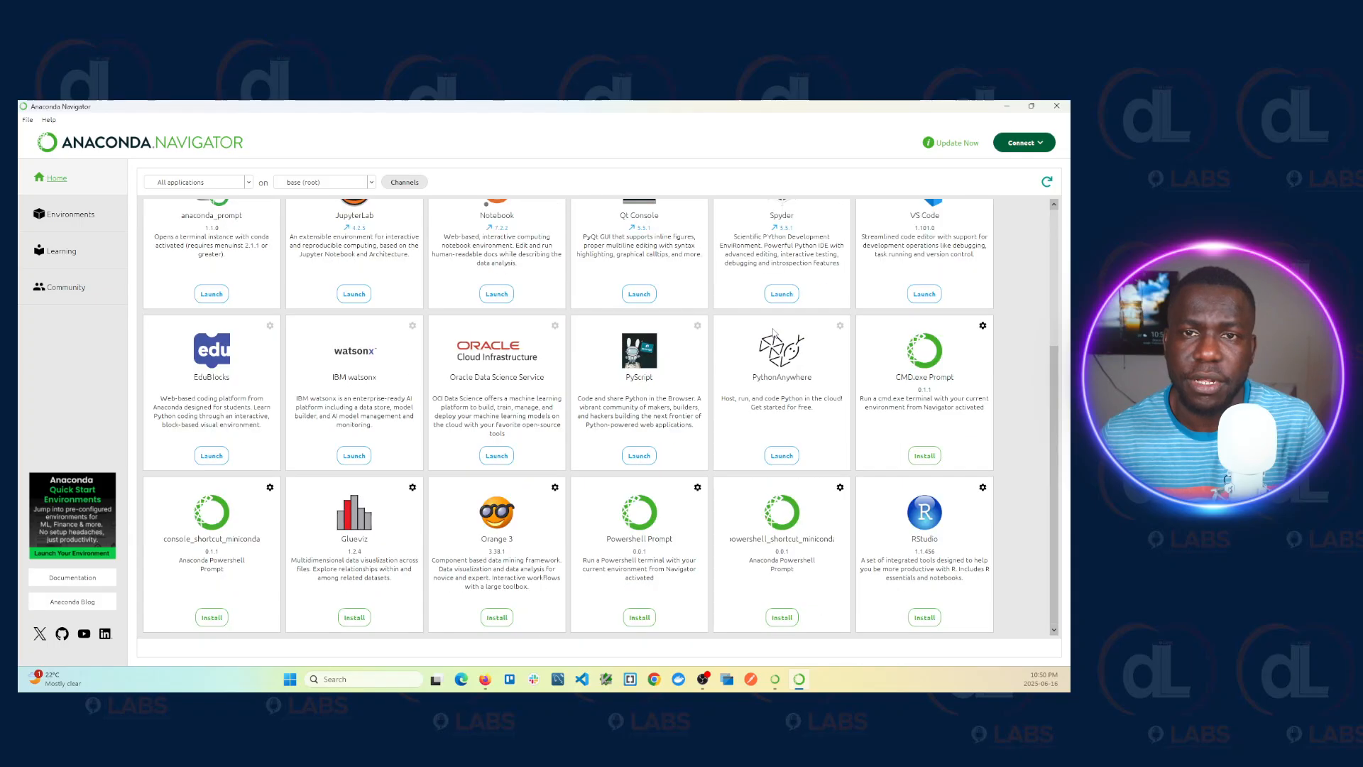
pyautogui.scroll(3, 809, 320)
pyautogui.scroll(-3, 800, 367)
pyautogui.scroll(3, 852, 398)
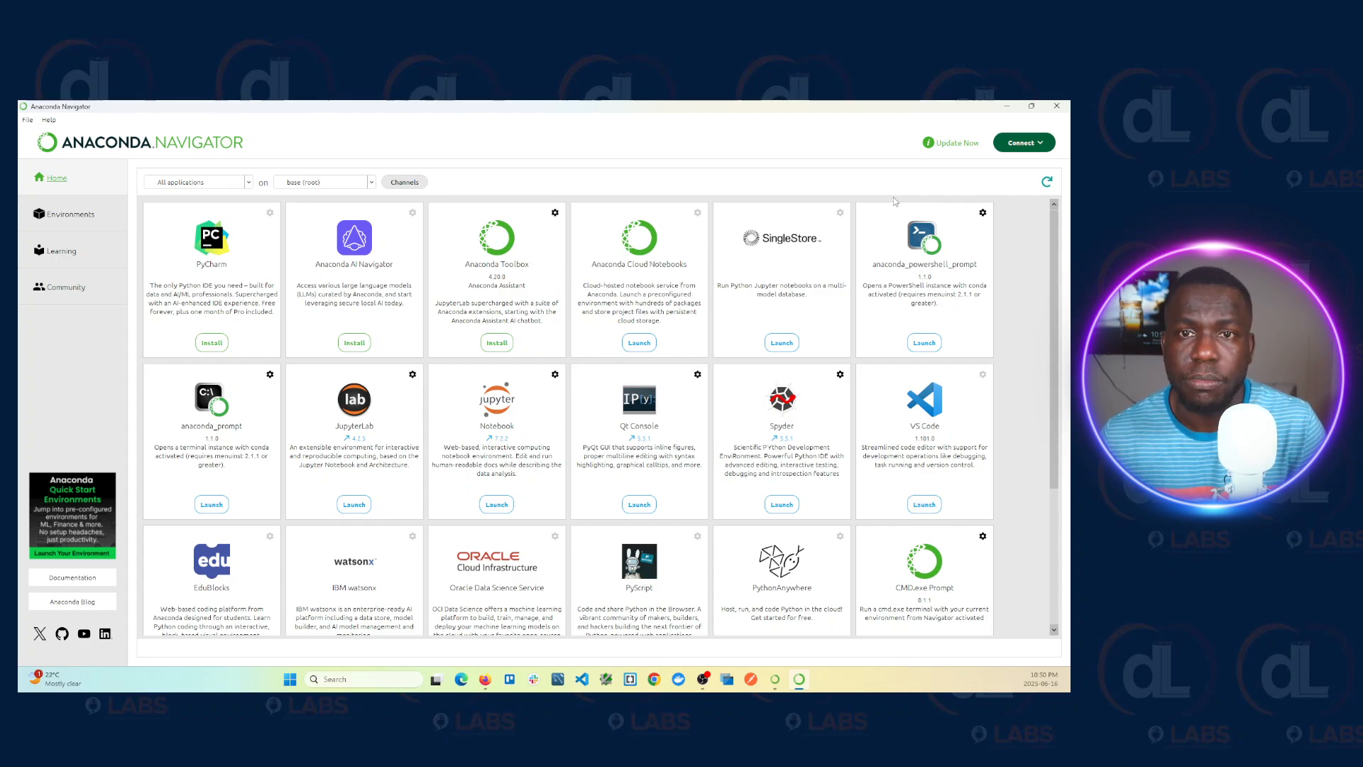
pyautogui.click(1059, 106)
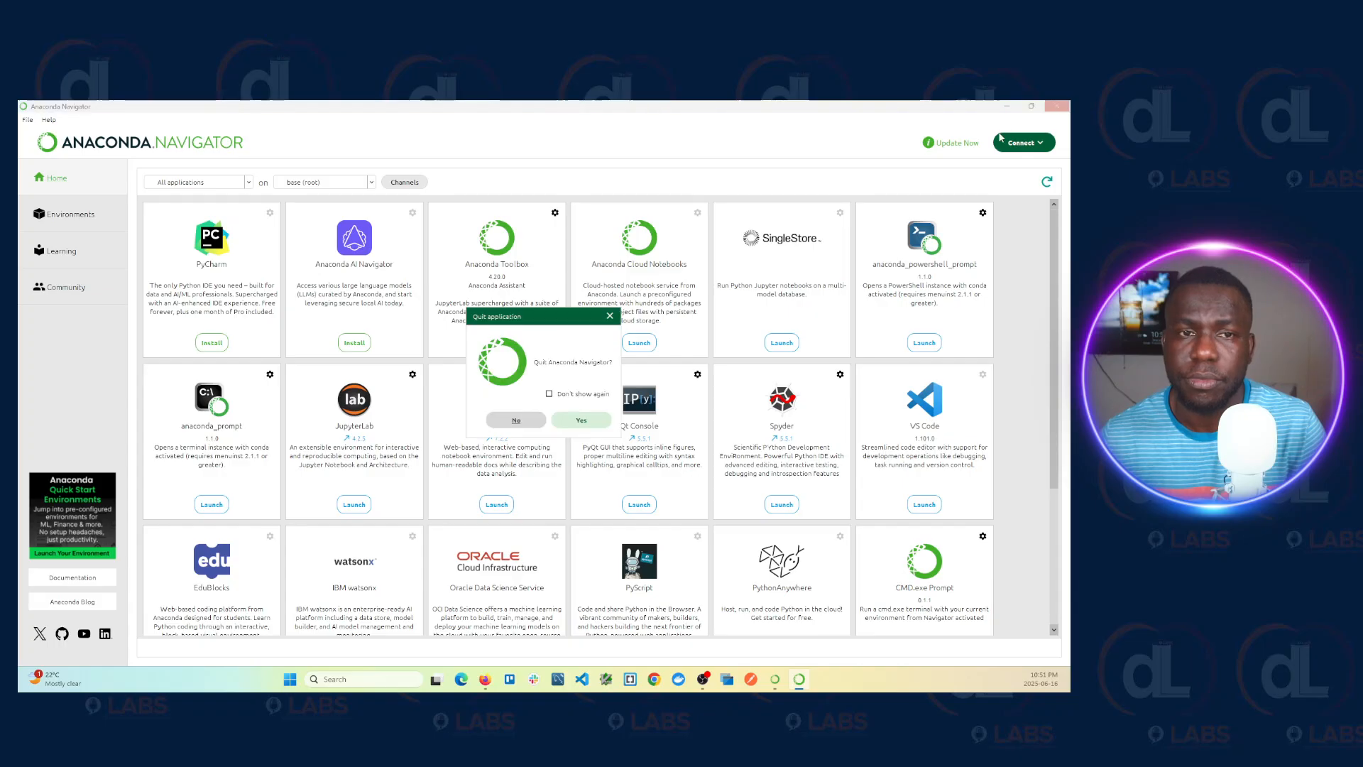
pyautogui.click(581, 420)
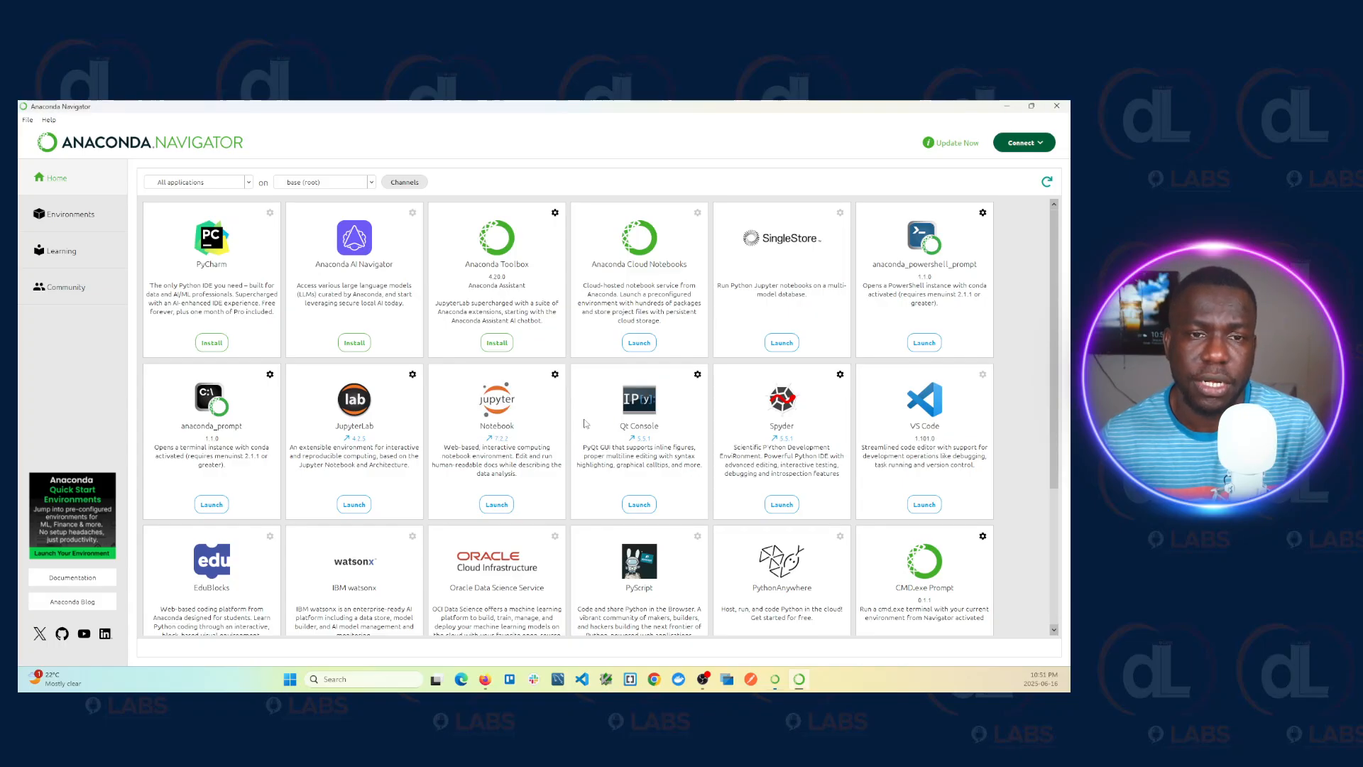
pyautogui.scroll(2, 572, 394)
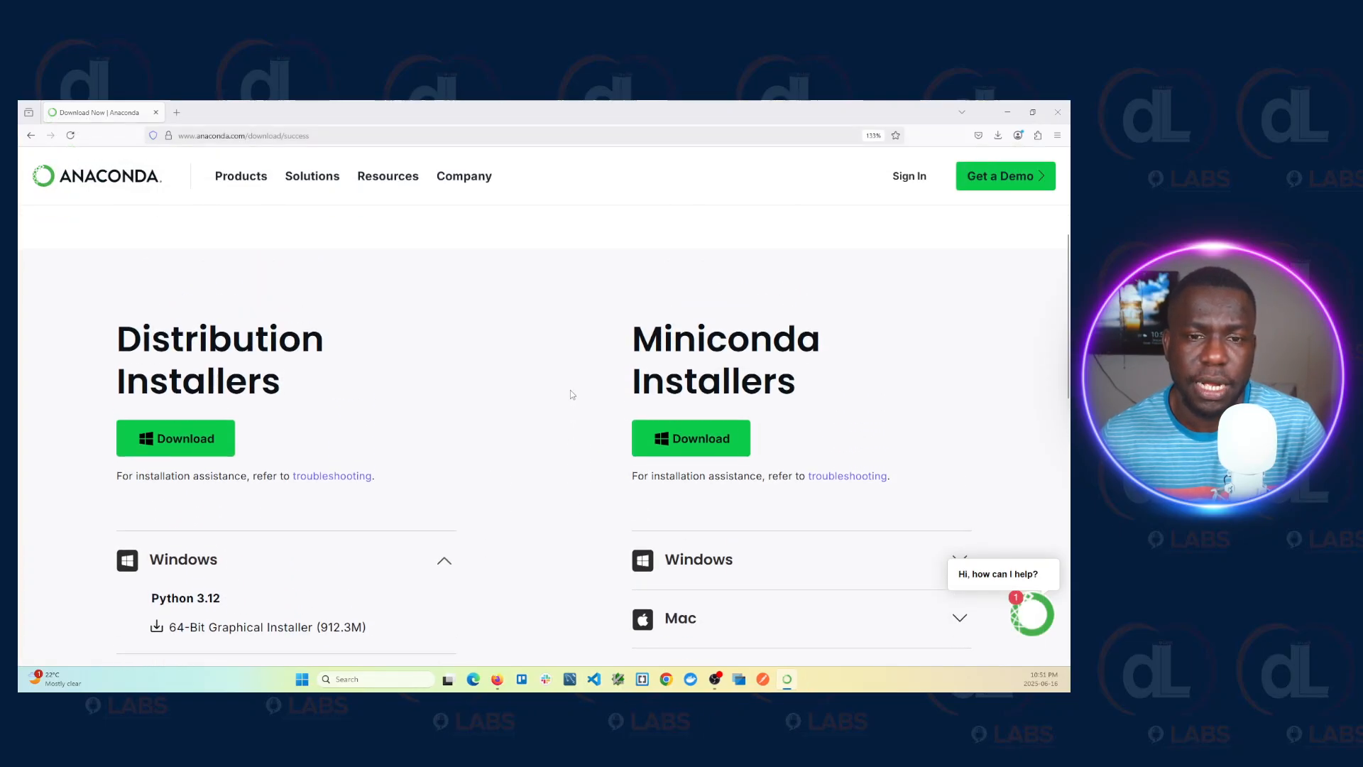
pyautogui.scroll(-2, 572, 395)
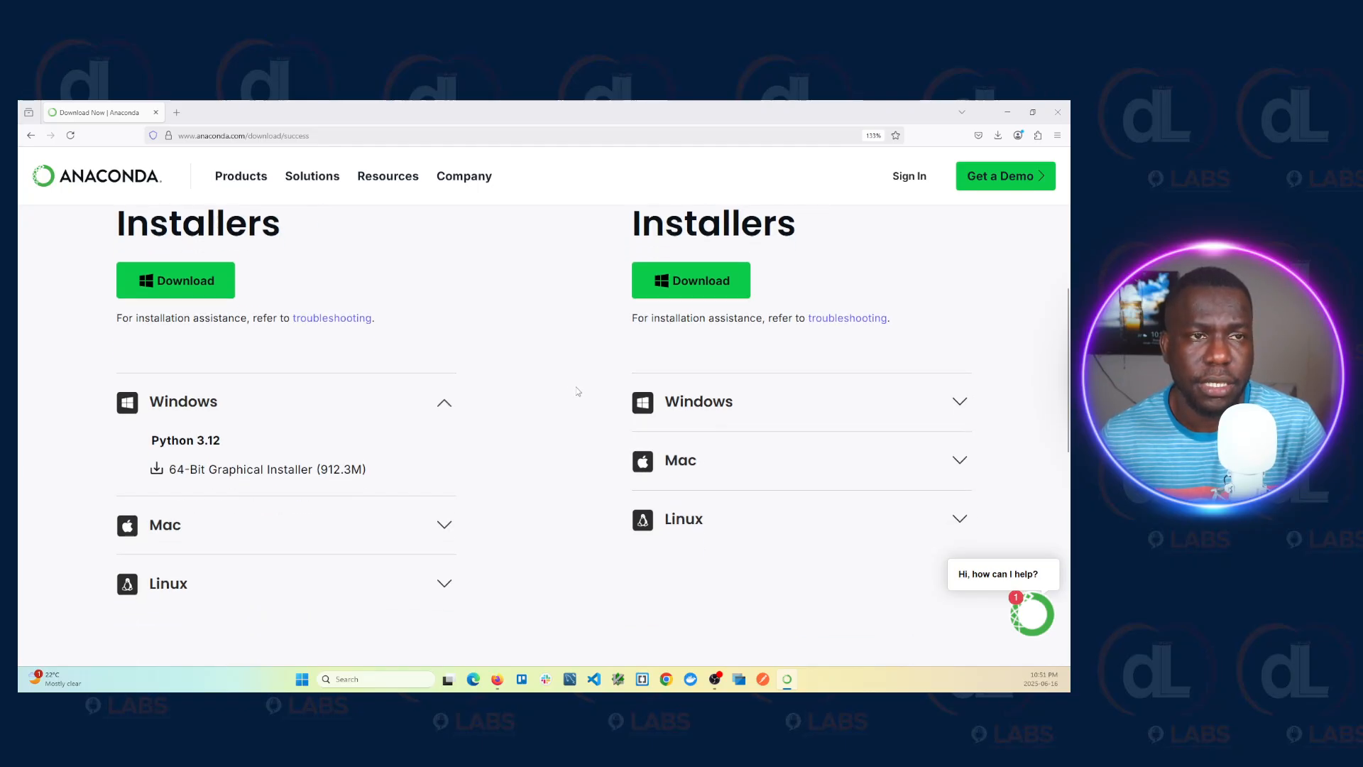
pyautogui.scroll(-2, 576, 391)
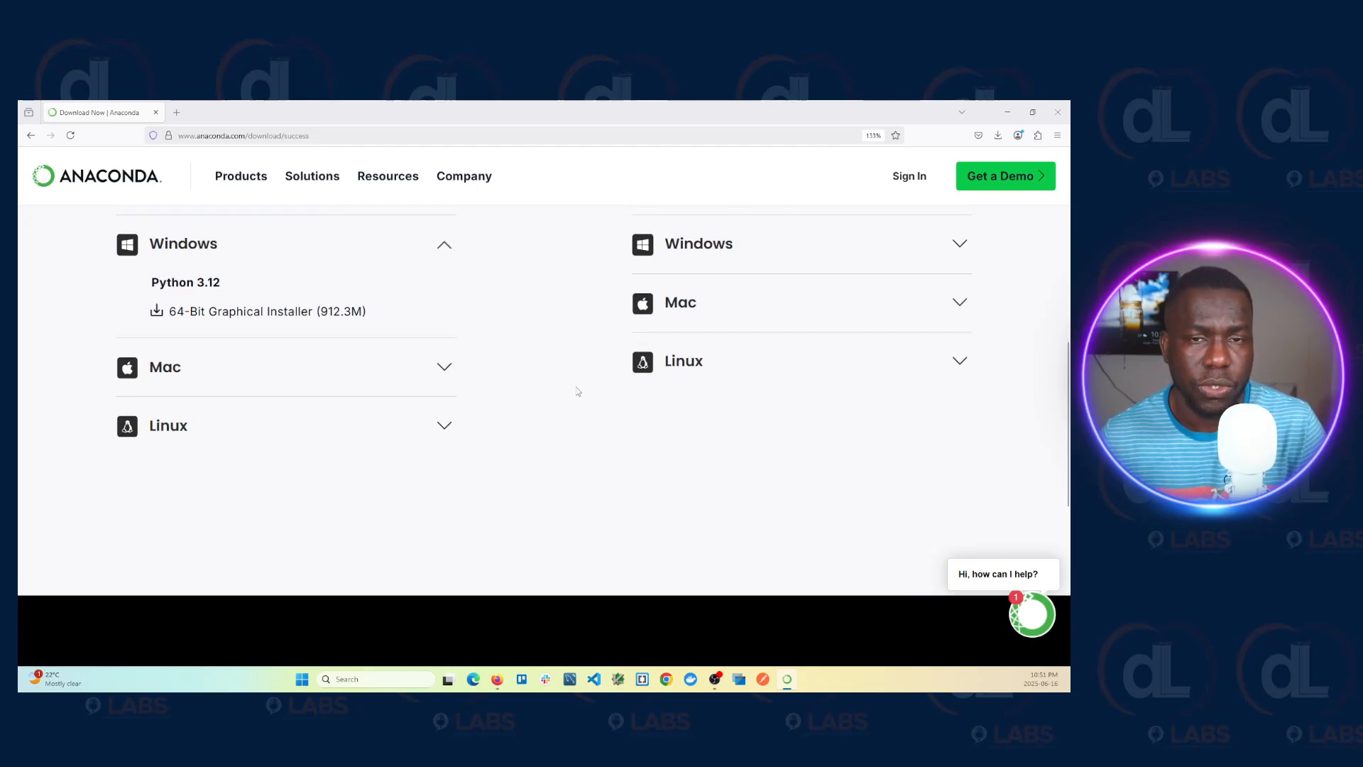
pyautogui.scroll(4, 577, 391)
pyautogui.scroll(3, 577, 391)
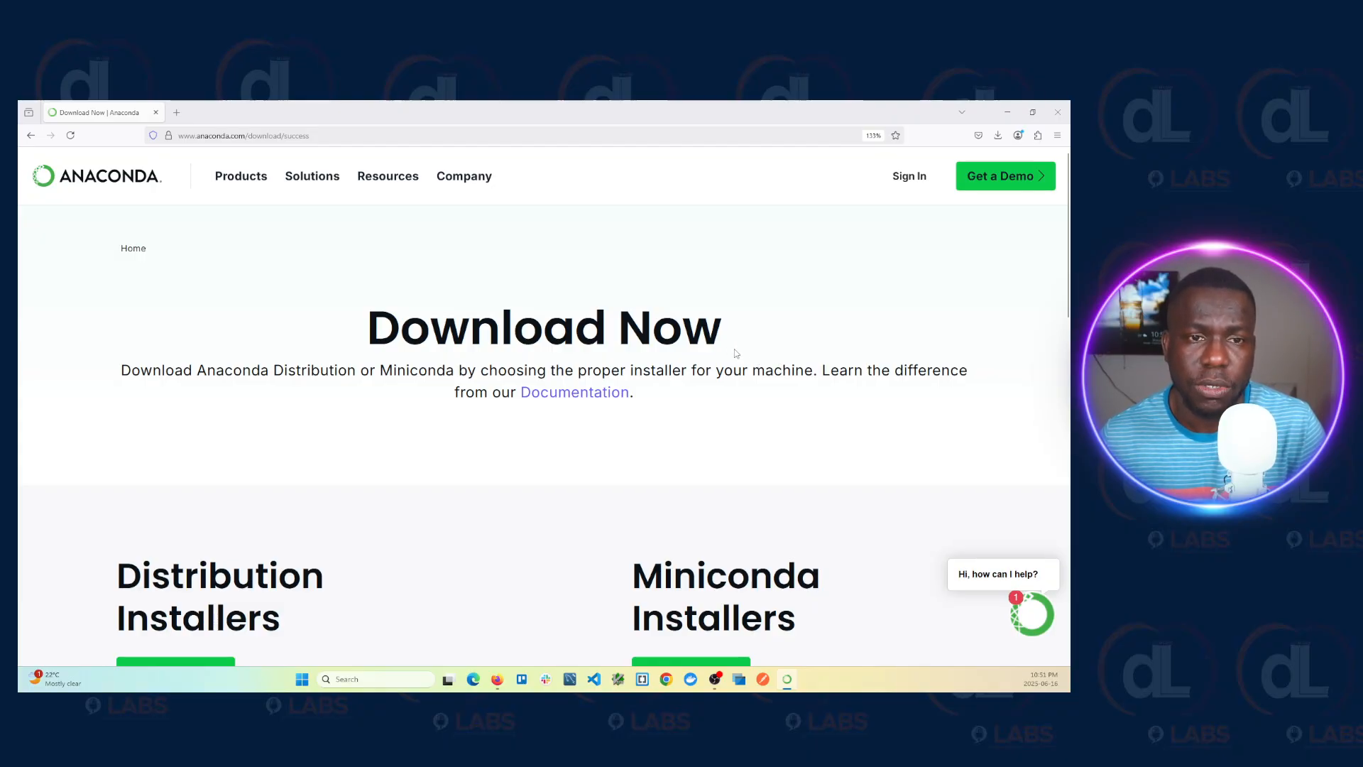
pyautogui.scroll(-3, 714, 334)
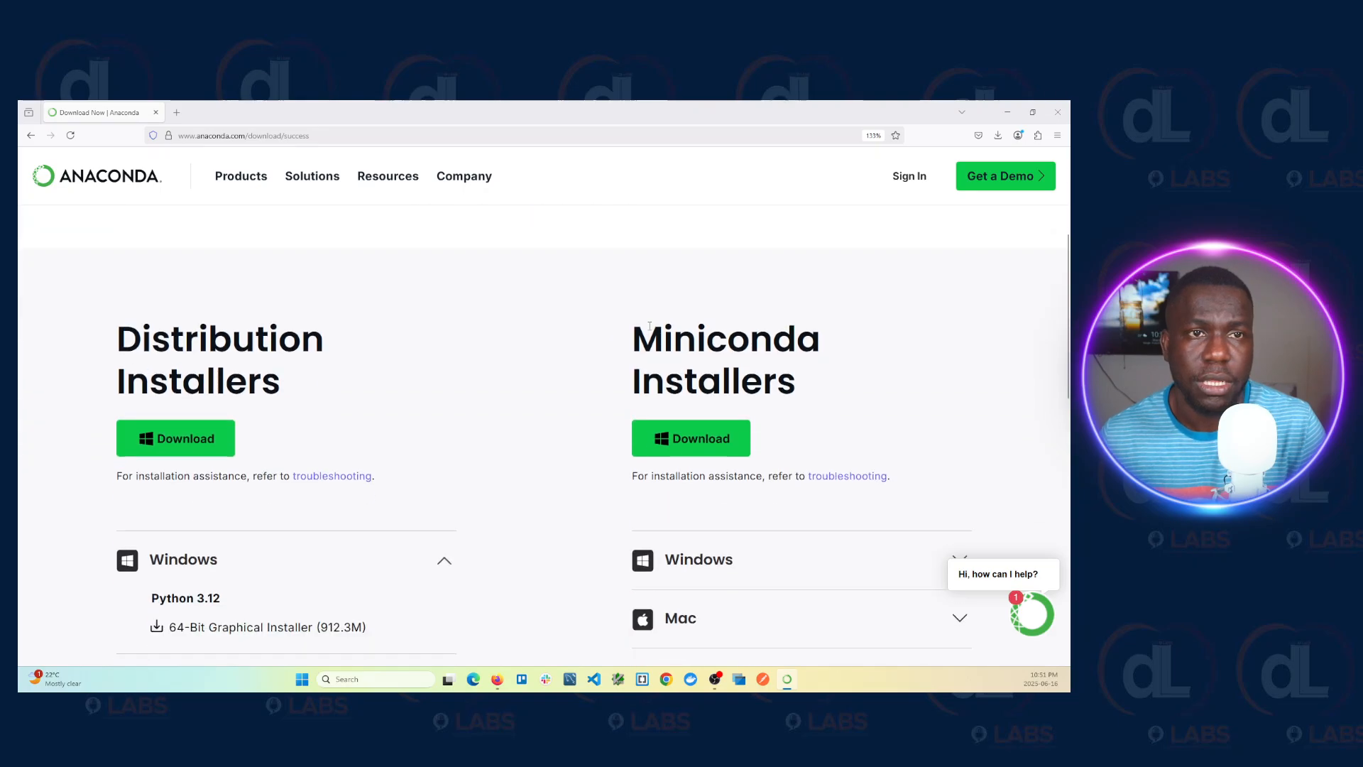
pyautogui.scroll(3, 706, 327)
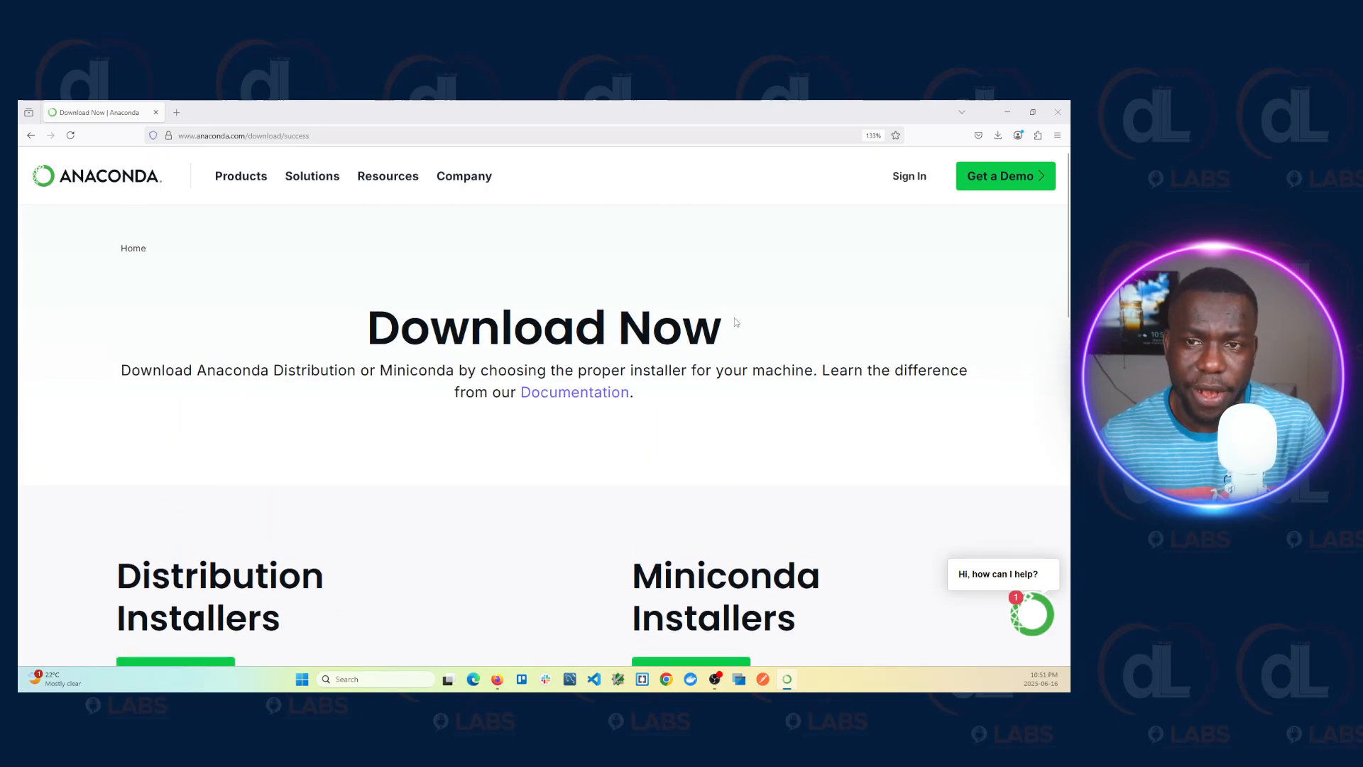